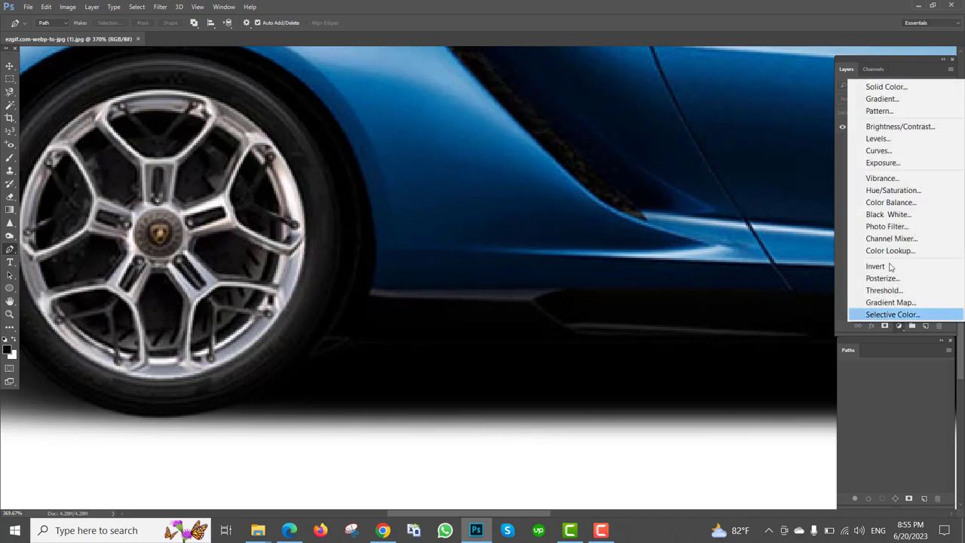
- Add a Curves adjustment layer and raise the RGB curve steeply to brighten the car's dark edges
click(886, 150)
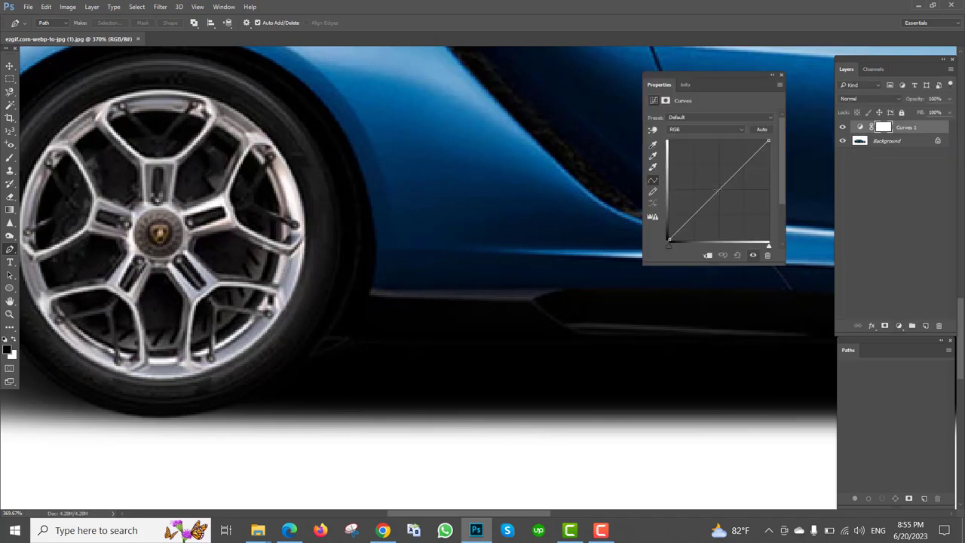
drag(724, 184, 688, 176)
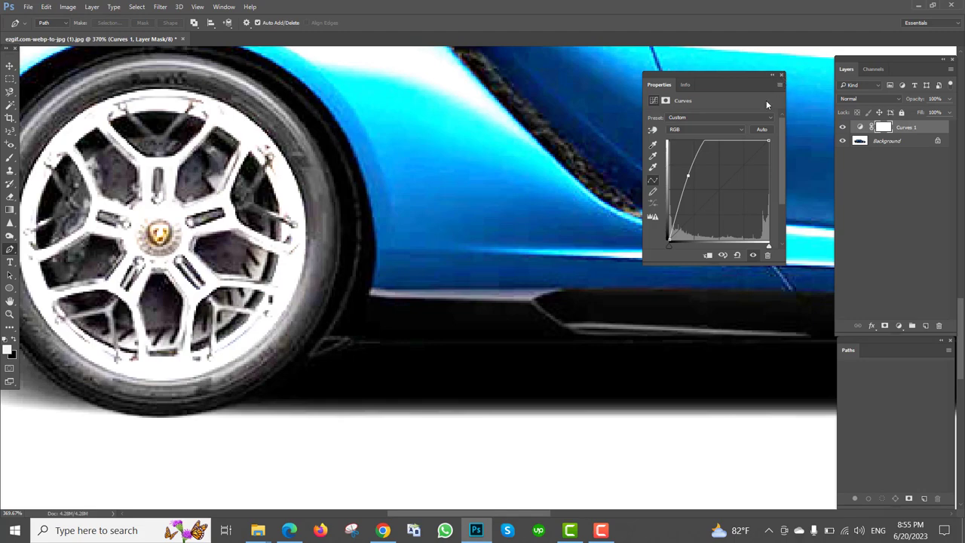
click(781, 74)
- Start a Pen path where the front tyre meets the front bumper's underside and curve it around the tyre's bottom edge
scroll(730, 170, down, 3)
drag(758, 222, 179, 282)
drag(640, 394, 388, 355)
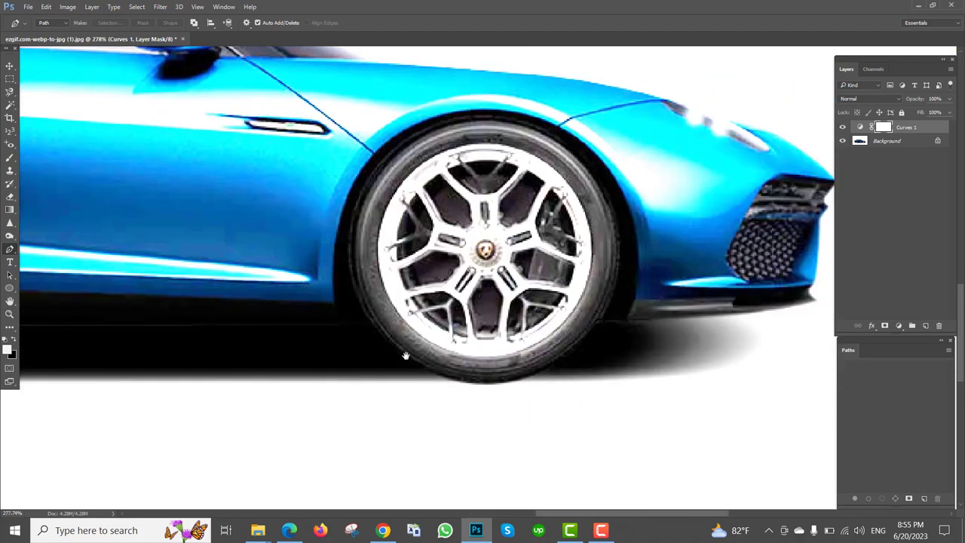
scroll(588, 337, up, 3)
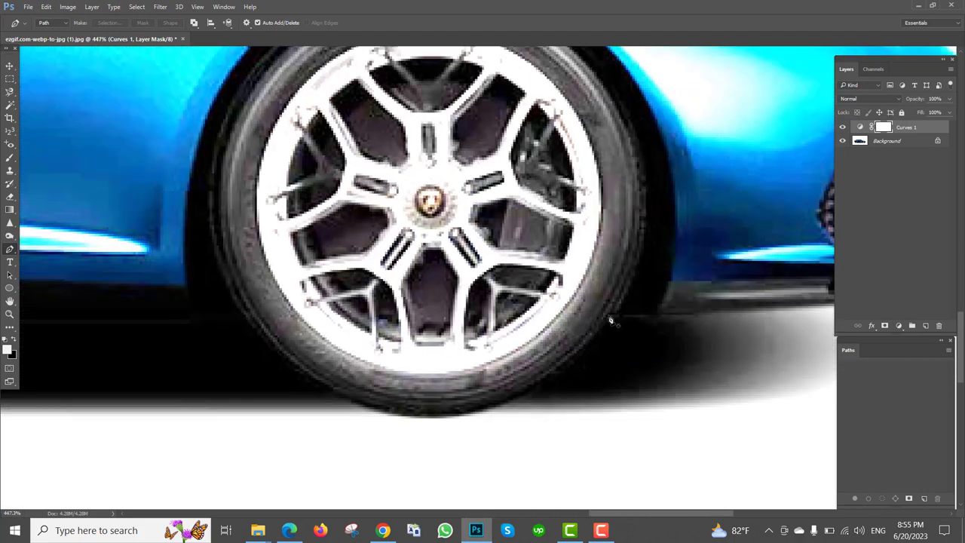
click(609, 315)
click(559, 375)
drag(416, 412, 318, 411)
- Continue the path up the rear side of the front tyre and around the front end of the side sill
scroll(565, 304, left, 5)
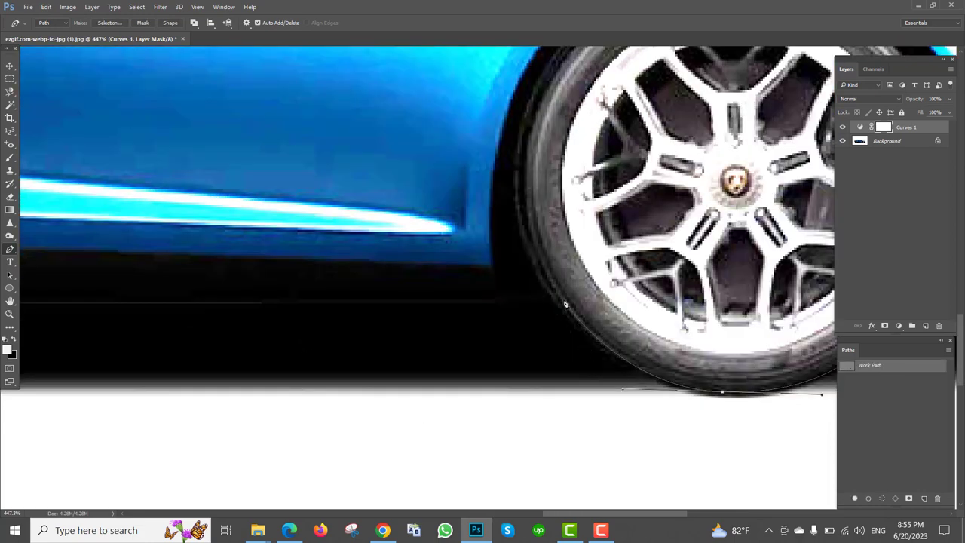
scroll(565, 304, down, 3)
scroll(659, 339, up, 2)
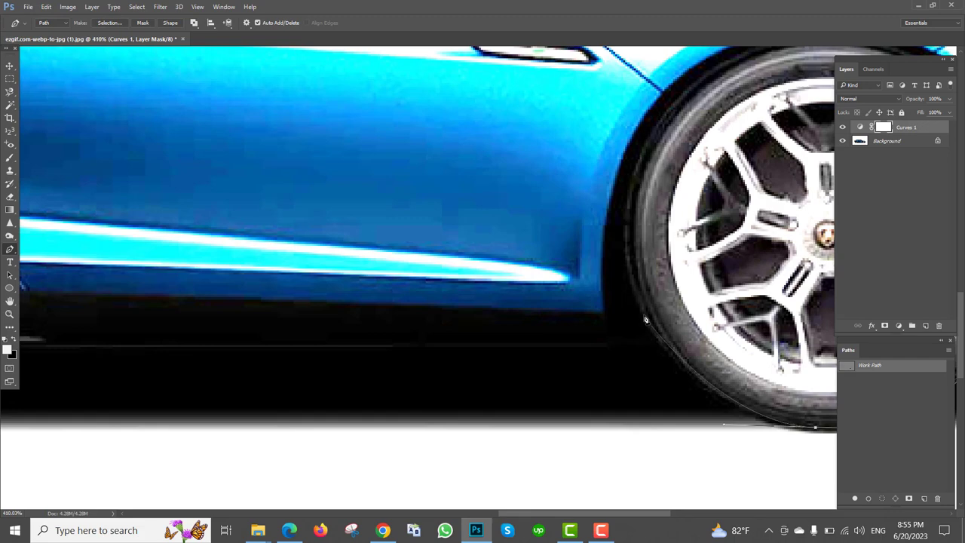
drag(645, 320, 625, 302)
click(605, 310)
click(609, 345)
- Extend the path along the lower edge of the side sill toward the rear wheel
scroll(608, 344, down, 2)
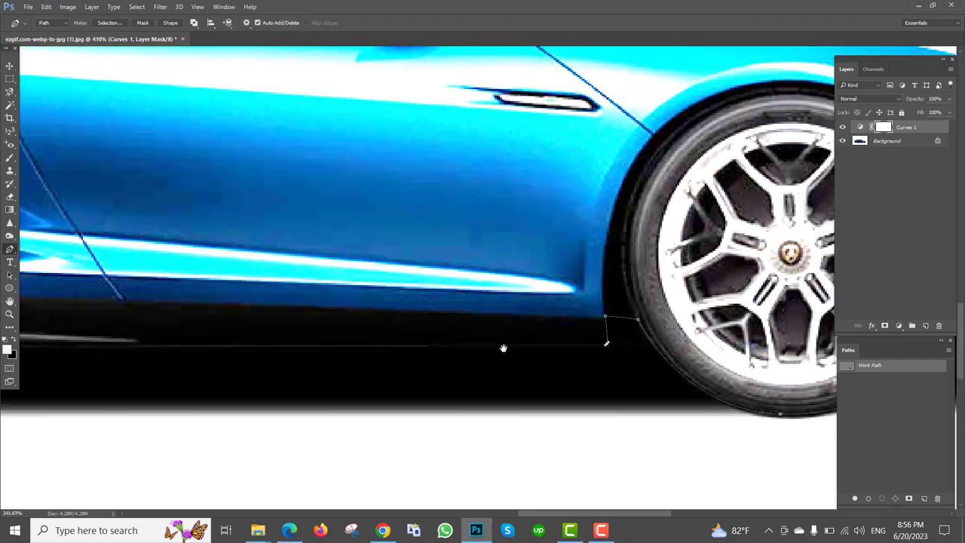
drag(320, 354, 753, 316)
click(278, 308)
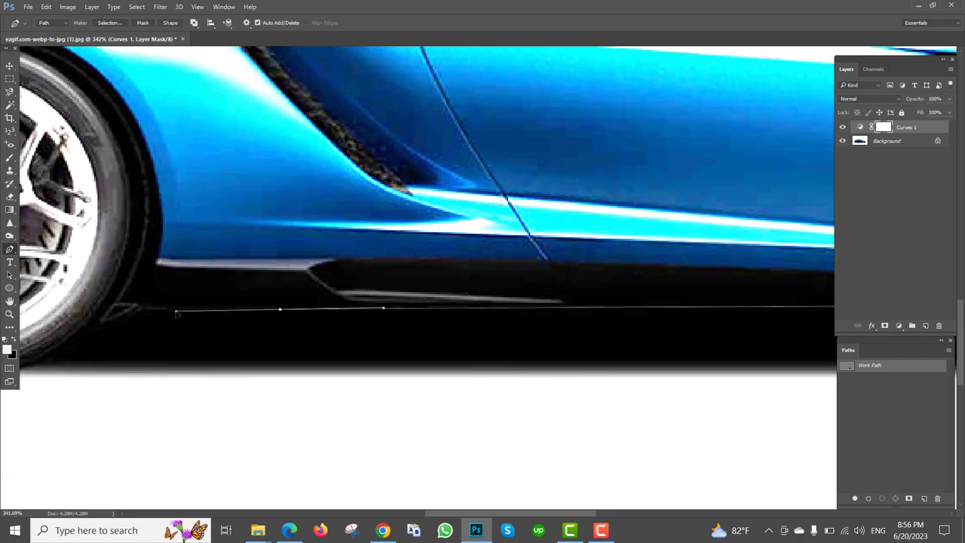
click(174, 310)
scroll(493, 282, left, 10)
key(Up)
key(Up)
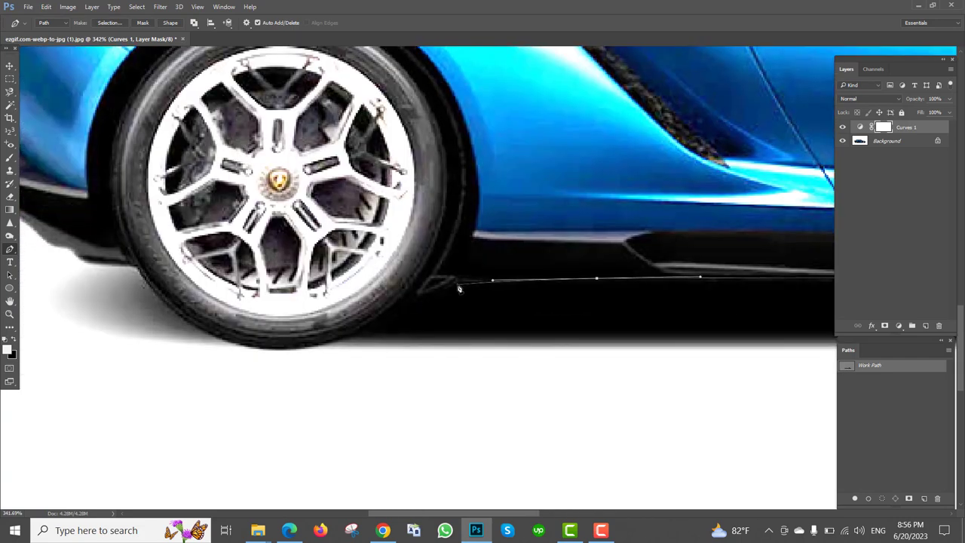
- Trace the sill's rear corner and the bottom curve of the rear tyre up to the rear bumper
drag(460, 280, 418, 292)
click(379, 333)
drag(327, 358, 516, 316)
click(426, 304)
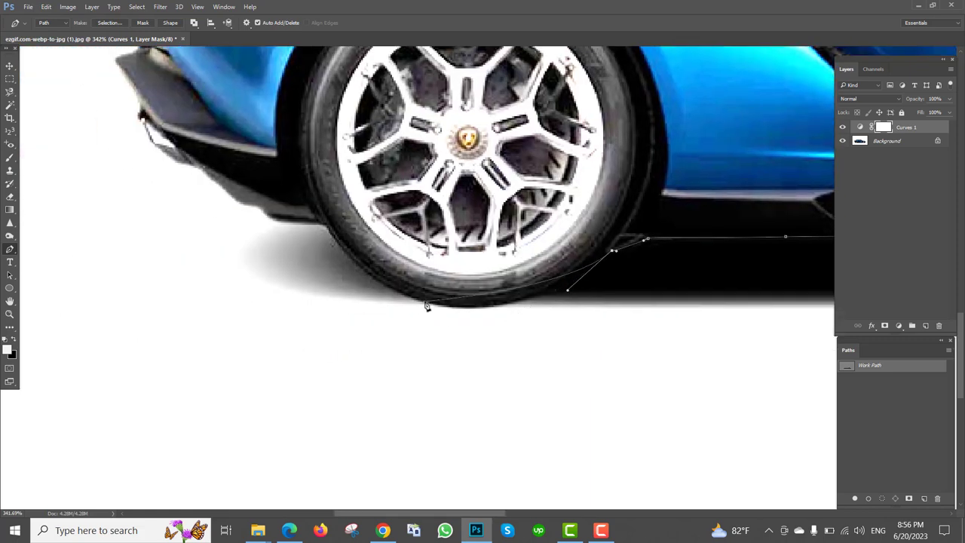
drag(428, 304, 497, 319)
drag(525, 294, 728, 326)
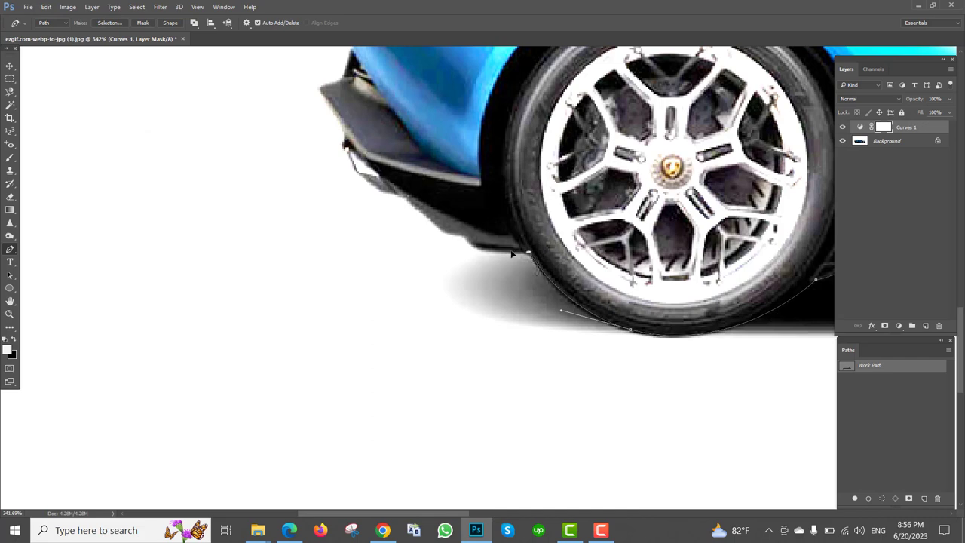
- Trace the path around the rear diffuser and bumper up to the lower corner of the tail light
click(463, 240)
click(408, 199)
click(391, 182)
scroll(334, 246, up, 5)
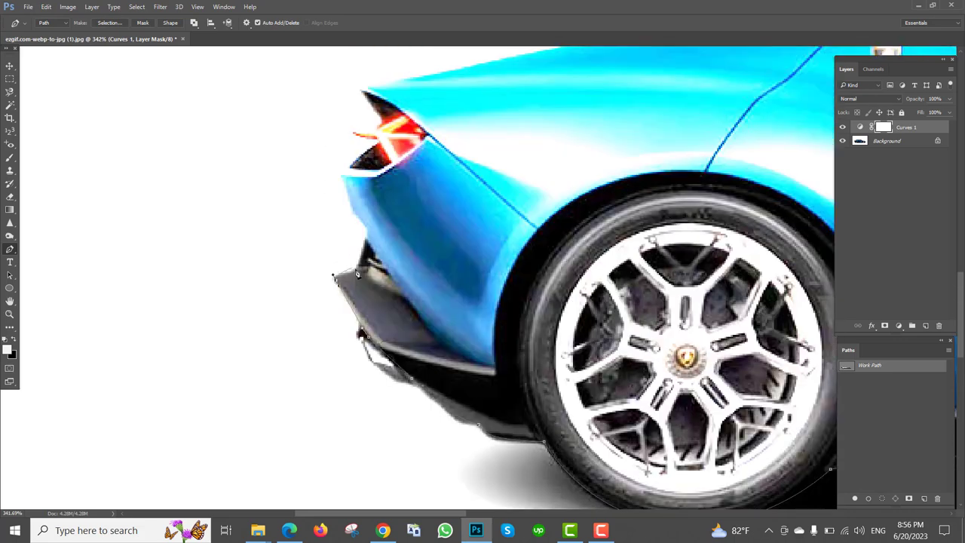
click(343, 171)
- Continue the path from the tail light along the rear deck to the start of the roof
scroll(384, 89, down, 3)
drag(532, 84, 331, 237)
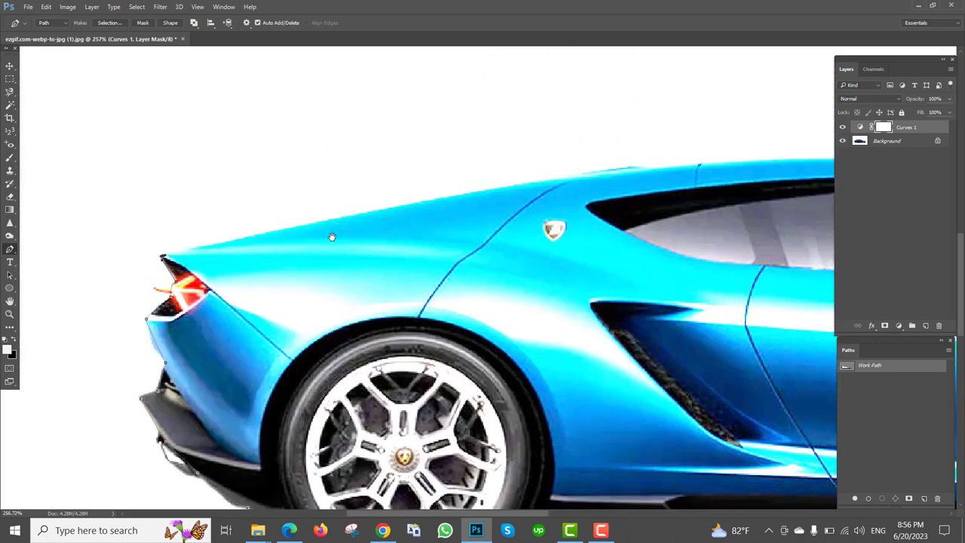
scroll(522, 188, up, 4)
drag(554, 183, 289, 174)
key(space)
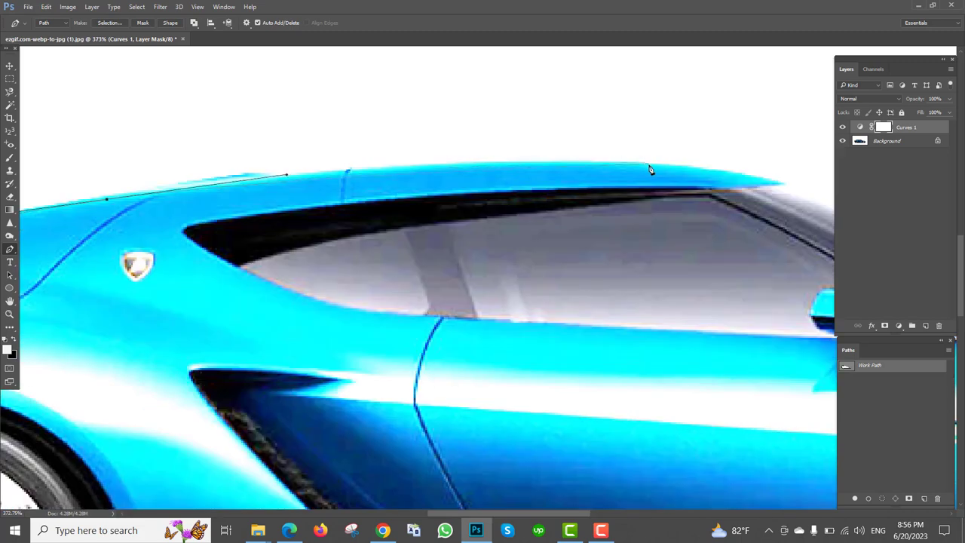
- Trace the path over the roof and down the windshield to the base of the hood
drag(650, 165, 343, 88)
key(space)
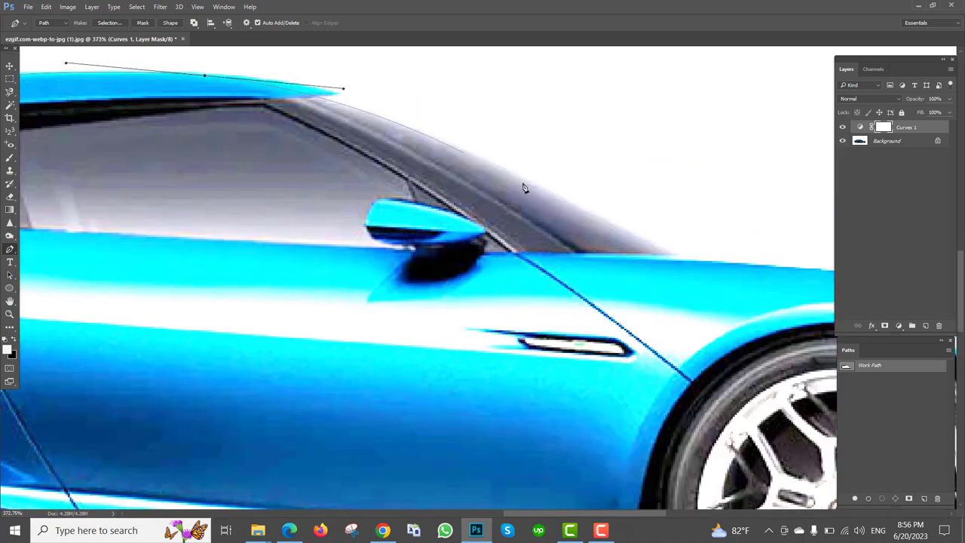
drag(551, 191, 575, 203)
key(ctrl+z)
key(space)
drag(445, 139, 247, 57)
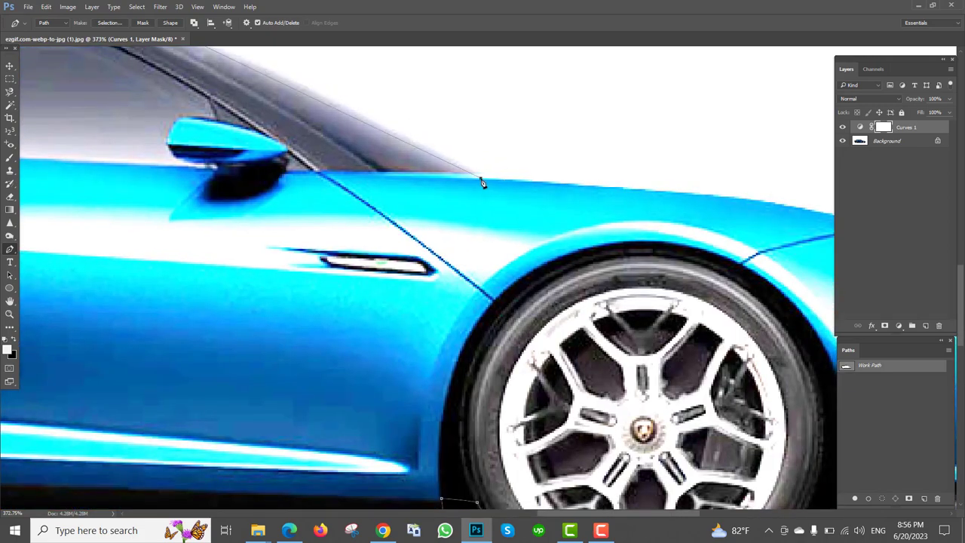
- Trace the path along the hood and over the headlight toward the nose of the car
scroll(483, 181, down, 3)
key(space)
drag(649, 194, 264, 151)
scroll(468, 173, up, 3)
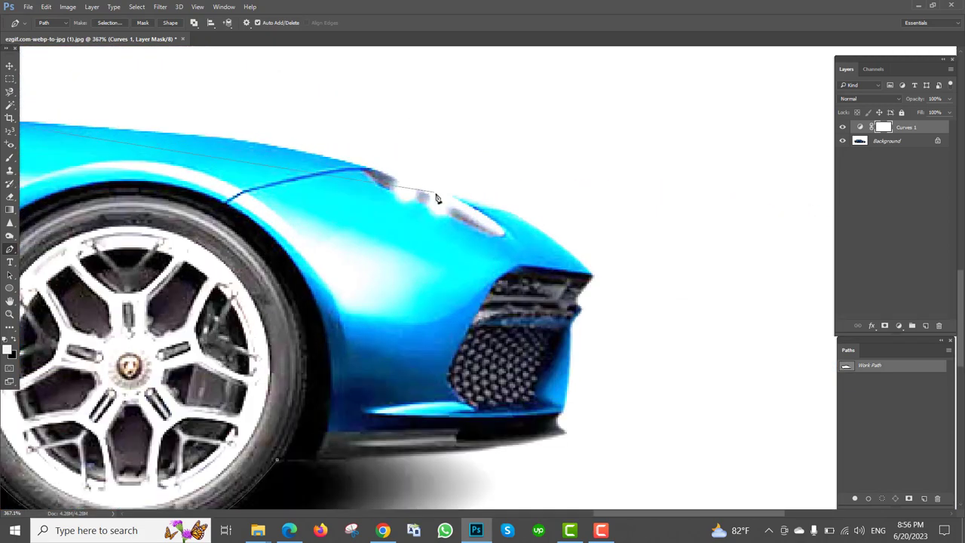
click(438, 194)
mouse_move(544, 246)
mouse_down()
mouse_move(505, 215)
mouse_move(540, 234)
mouse_up()
- Trace the front grille, bumper and splitter, and close the path at its starting point on the front tyre
scroll(591, 269, up, 1)
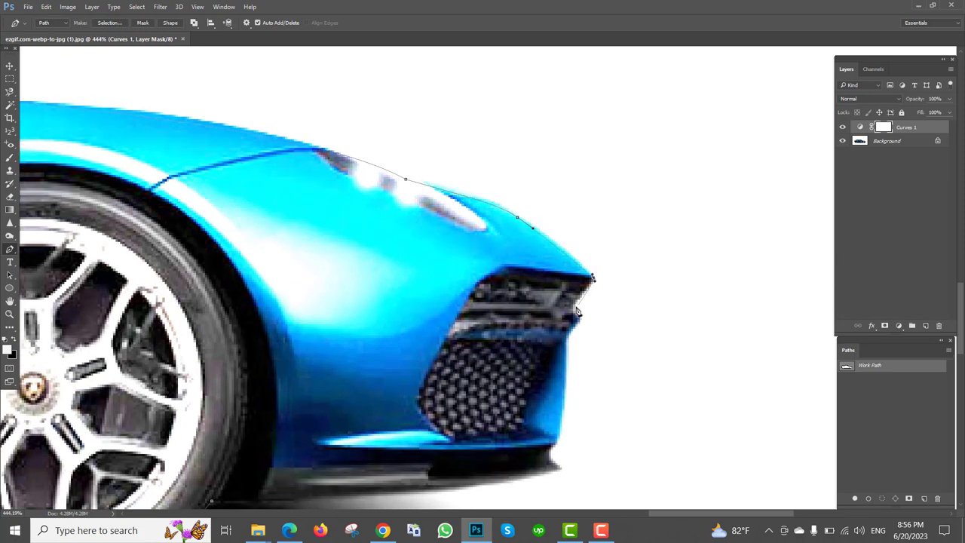
drag(576, 323, 570, 334)
scroll(569, 345, down, 4)
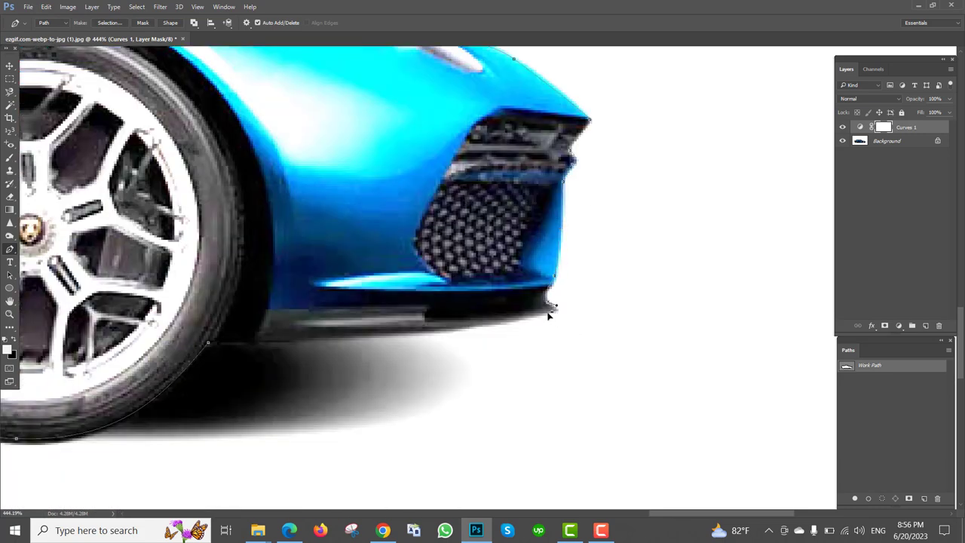
drag(451, 325, 573, 263)
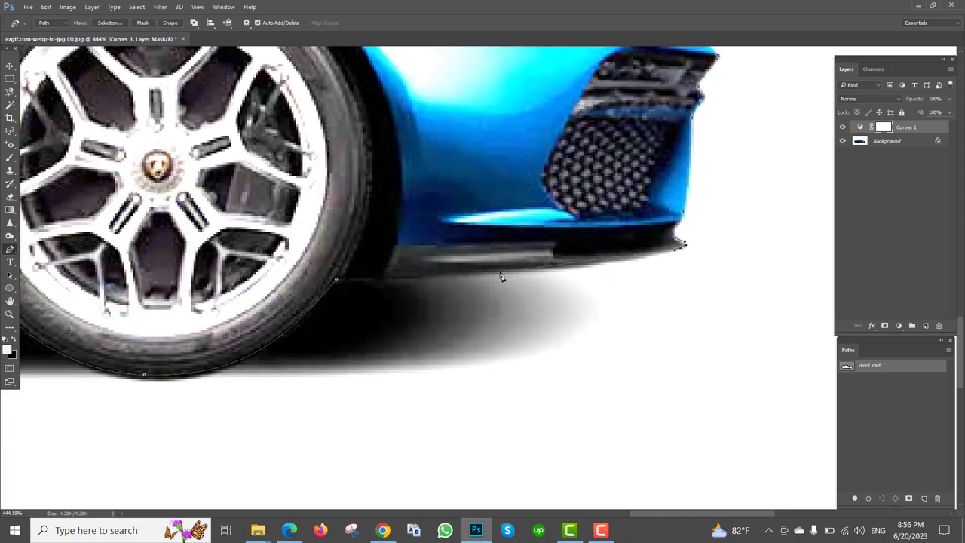
drag(499, 272, 397, 280)
click(338, 280)
- Save the car outline's work path as a permanent path and delete the Curves adjustment layer
scroll(503, 245, down, 10)
drag(256, 265, 366, 269)
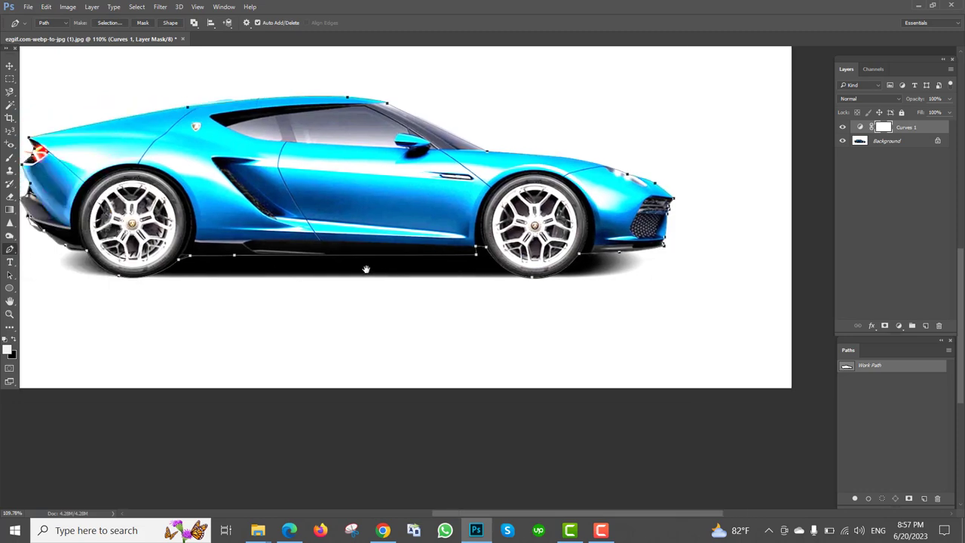
double_click(849, 370)
click(545, 177)
drag(931, 132, 939, 325)
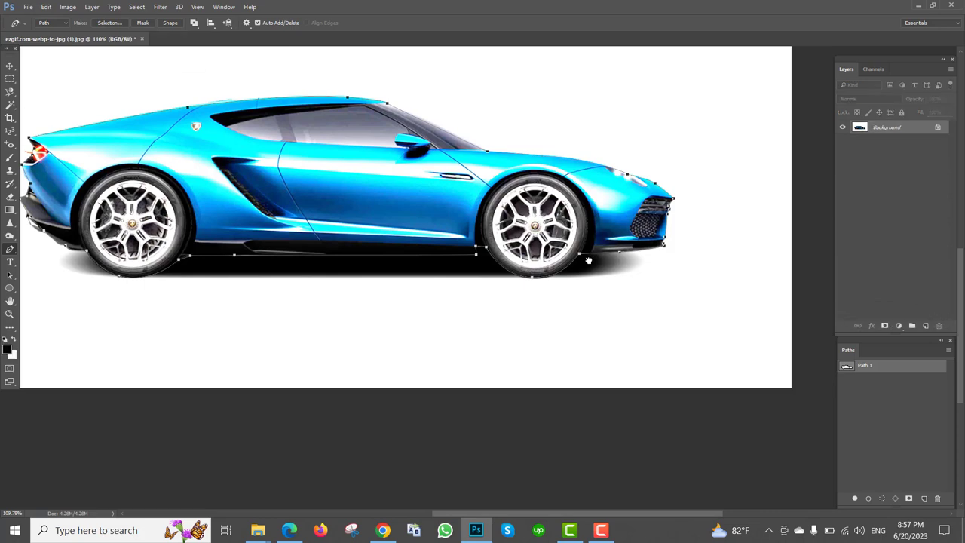
- Convert the car path into a selection and feather it by 0.5 pixels
key(ctrl+0)
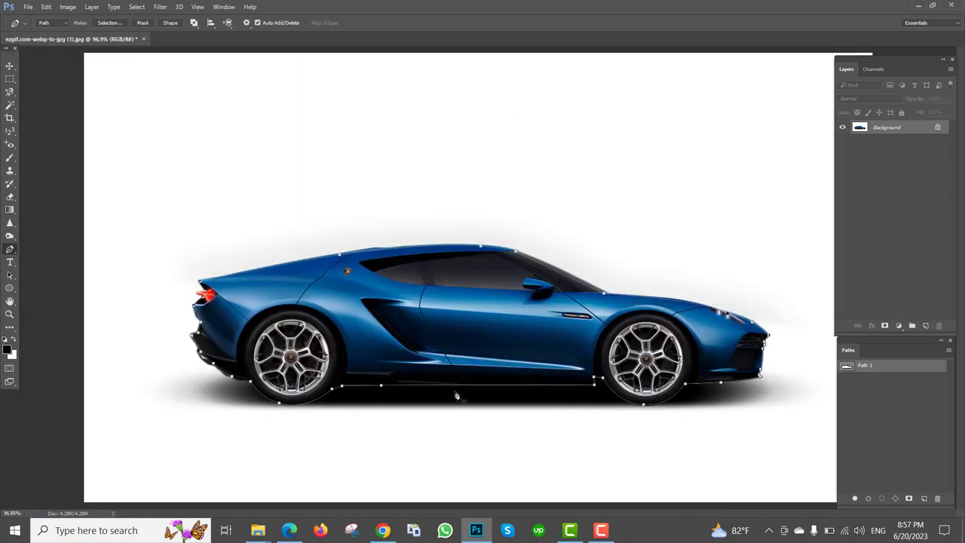
scroll(457, 394, up, 2)
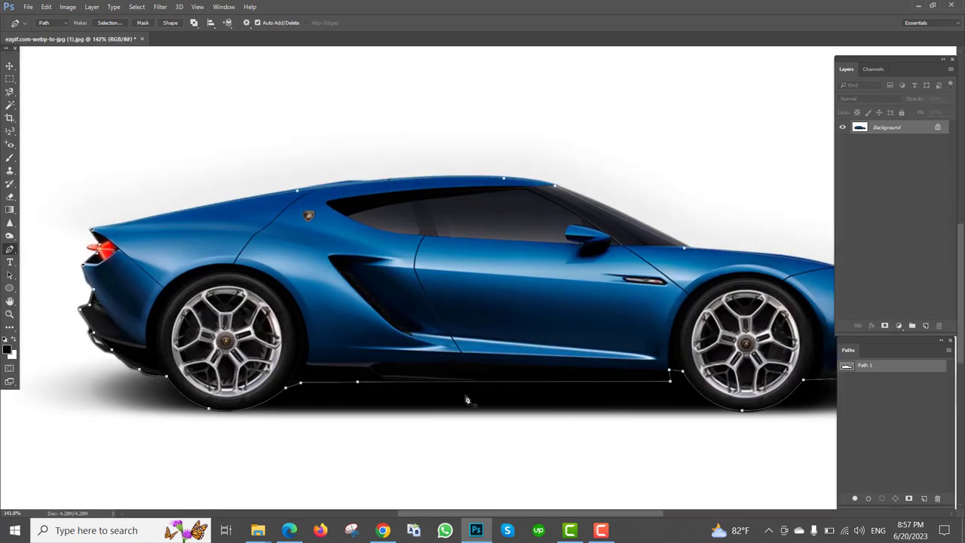
key(ctrl+Return)
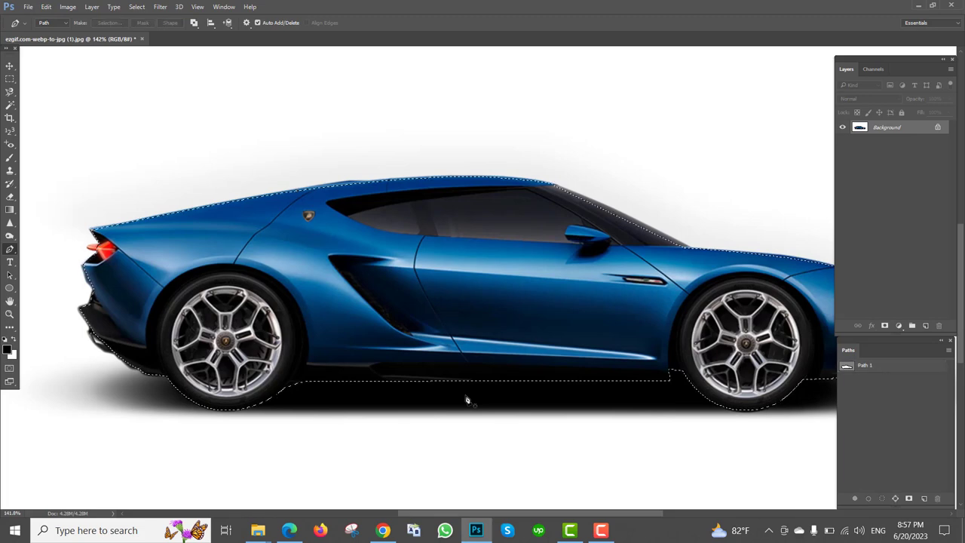
key(shift+F6)
key(BackSpace)
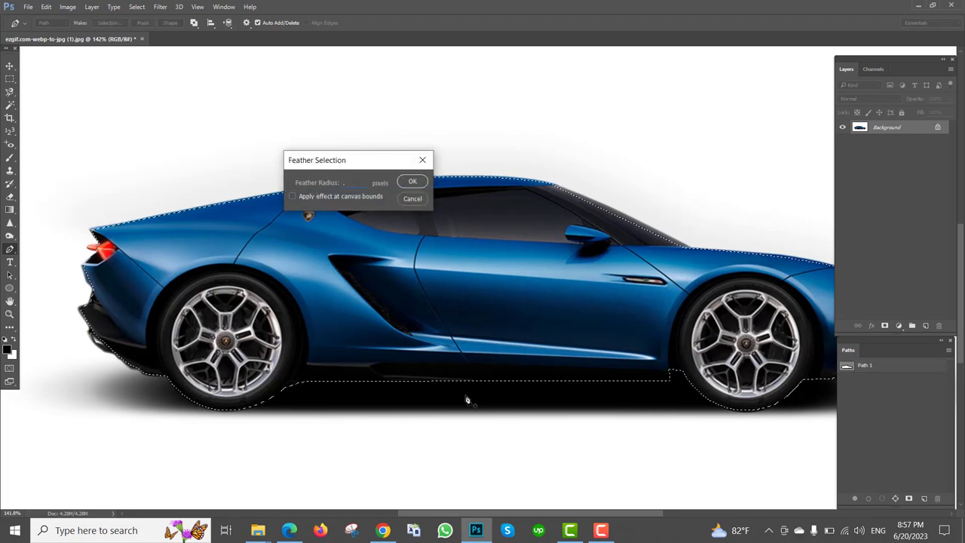
text(.5)
key(Return)
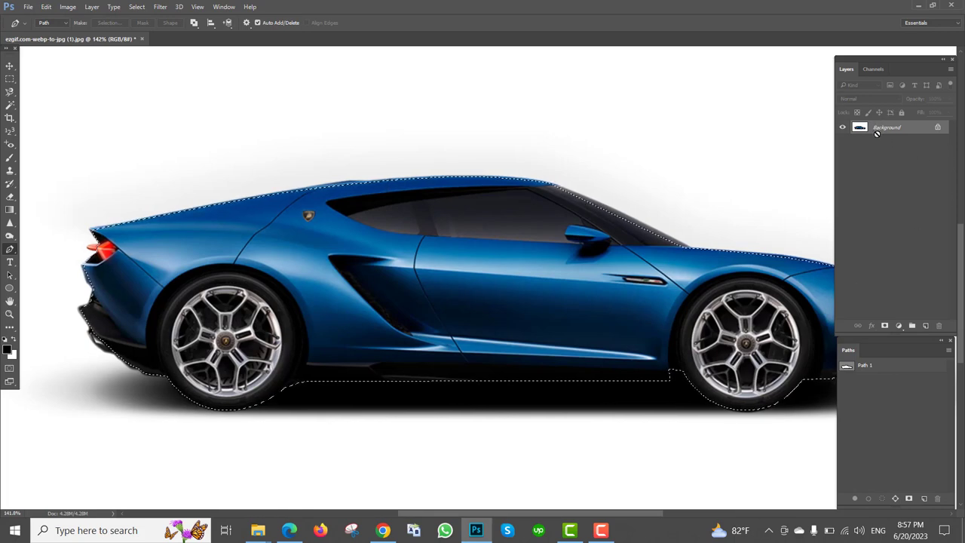
- Copy the selected car to a new layer and add a white (ffffff) Solid Color fill layer above the Background
key(ctrl+j)
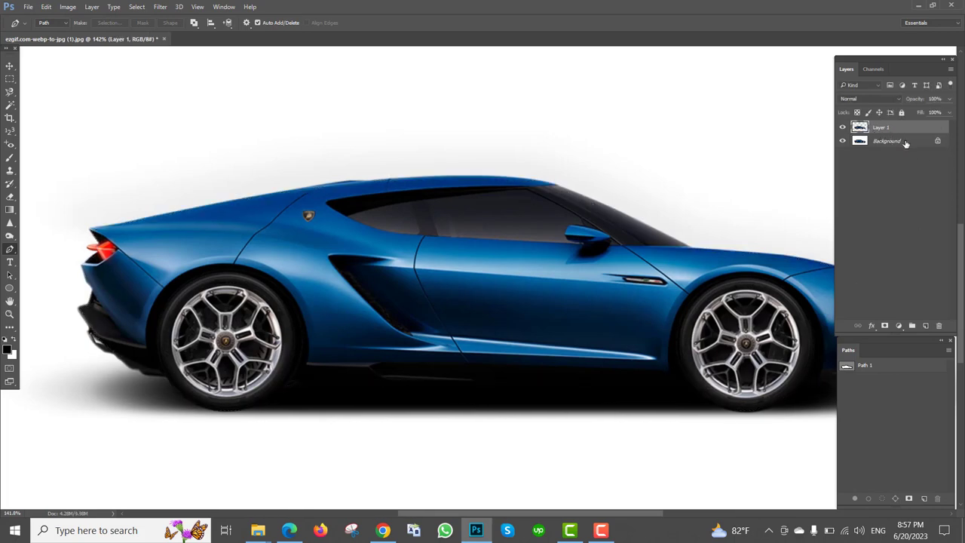
click(907, 145)
click(899, 325)
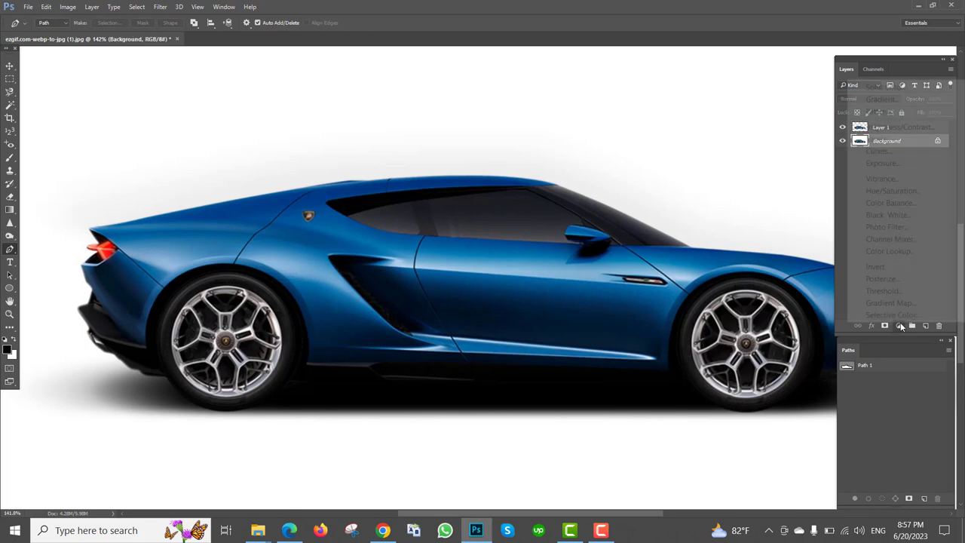
click(887, 88)
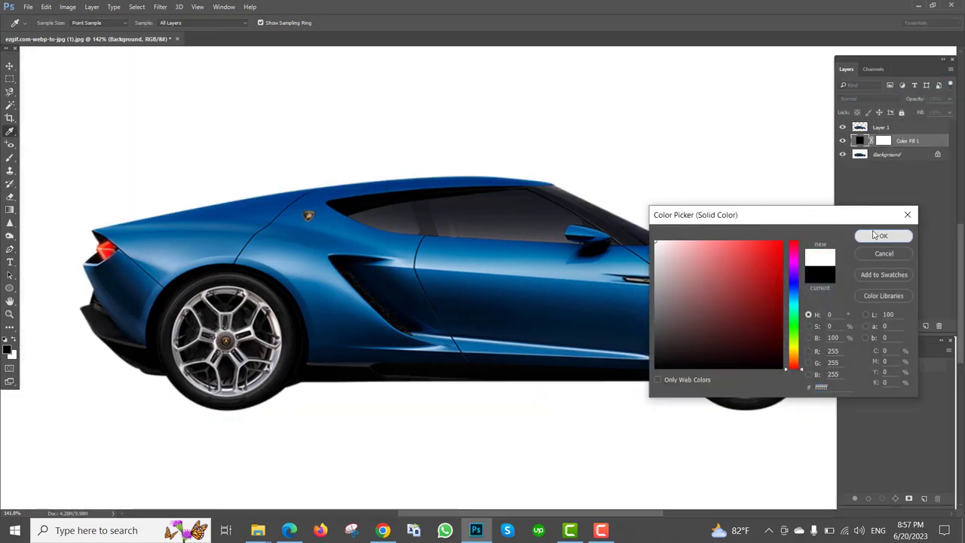
click(874, 236)
key(p)
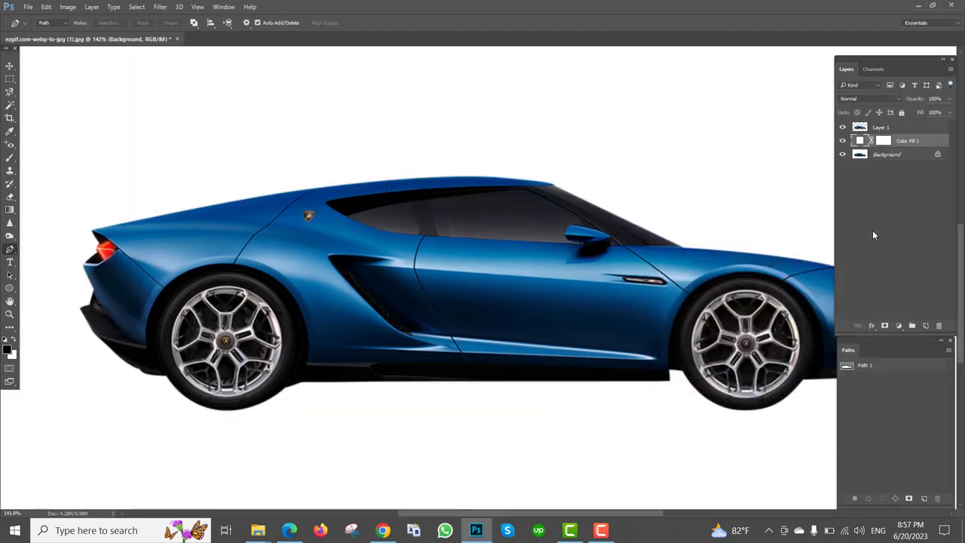
- Duplicate the cut-out car layer above the white fill
key(ctrl+0)
scroll(315, 360, up, 4)
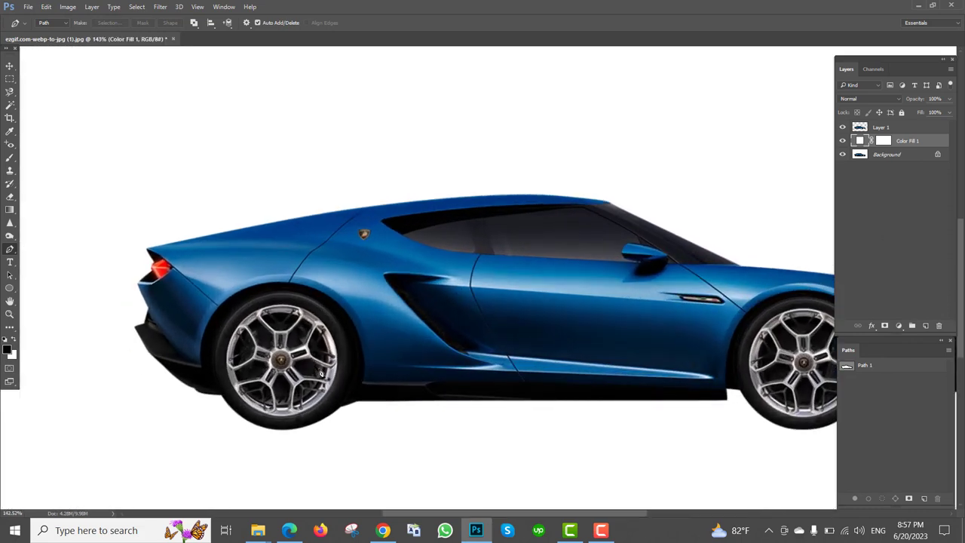
scroll(353, 383, down, 3)
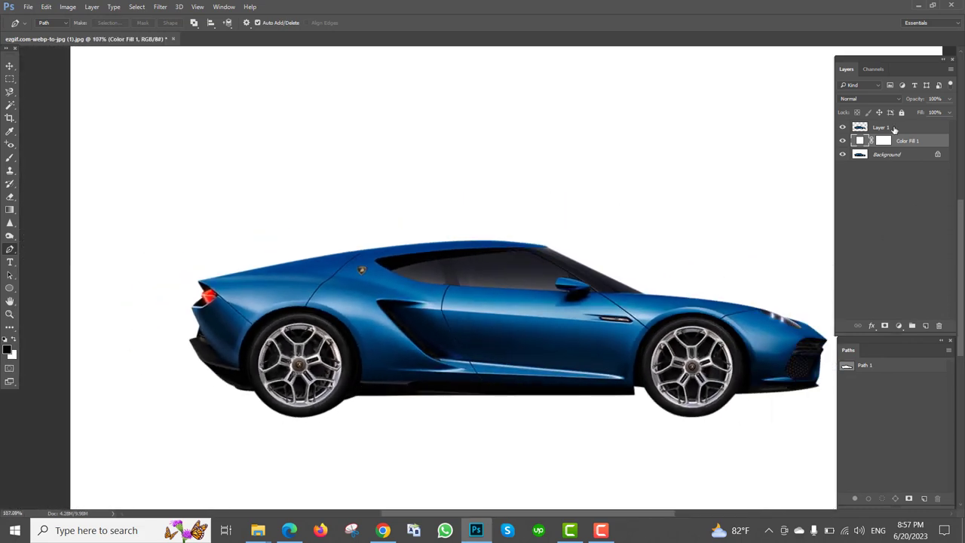
click(896, 129)
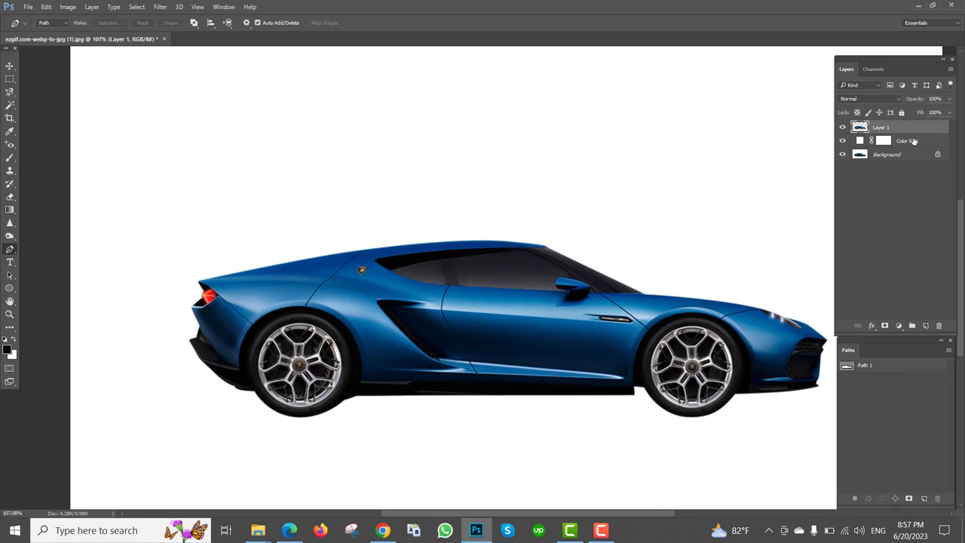
key(ctrl+j)
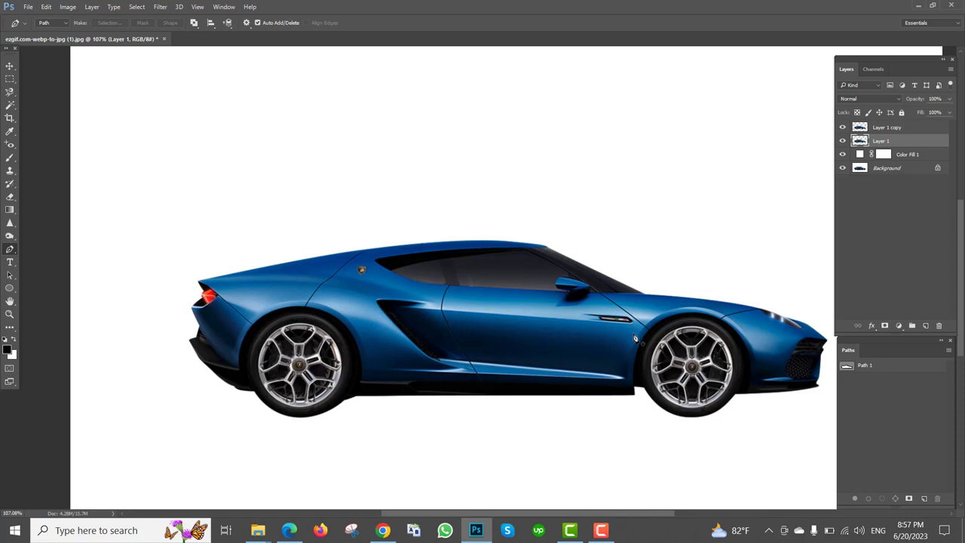
- Free-transform Layer 1 with the reference point at the car's bottom centre and flip it vertically to form a mirrored car below
key(ctrl+t)
scroll(546, 368, up, 3)
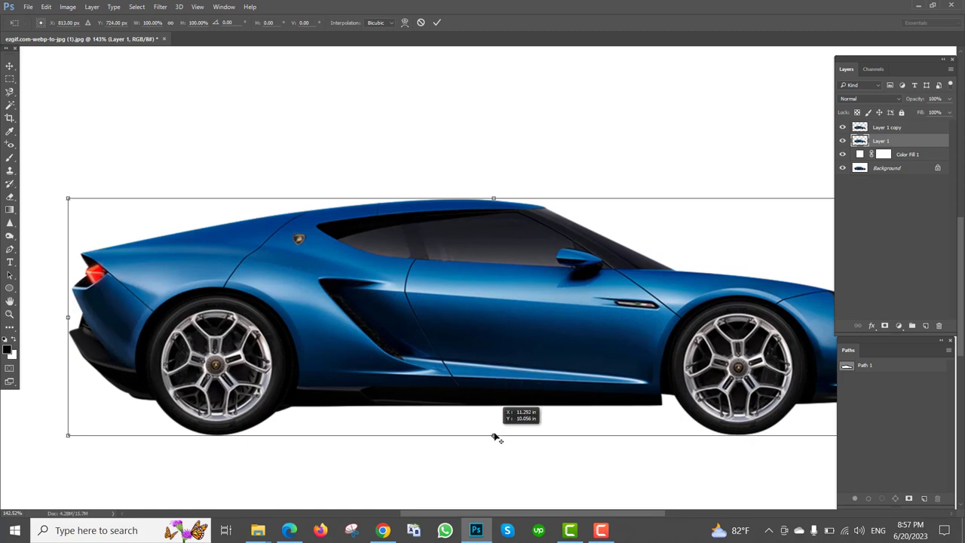
scroll(539, 357, down, 1)
drag(539, 358, 513, 281)
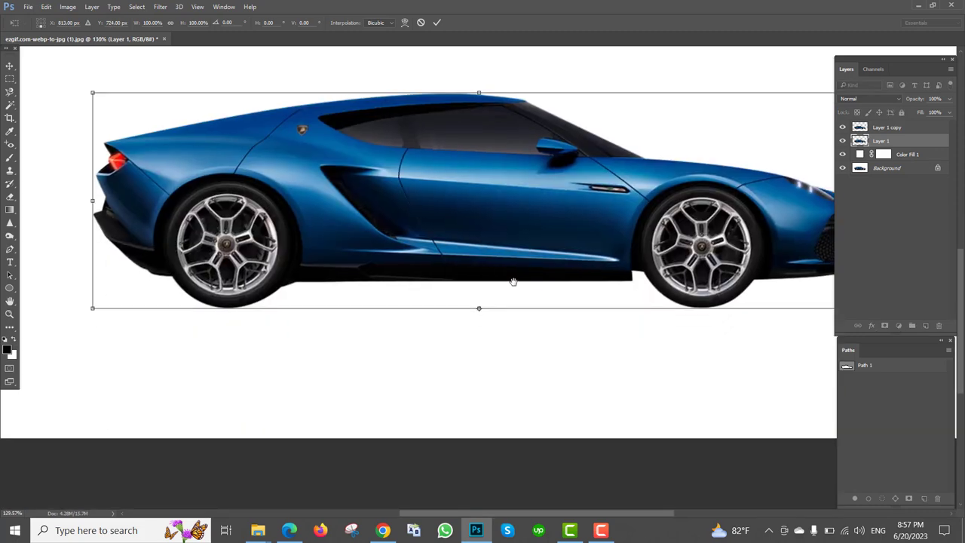
right_click(454, 253)
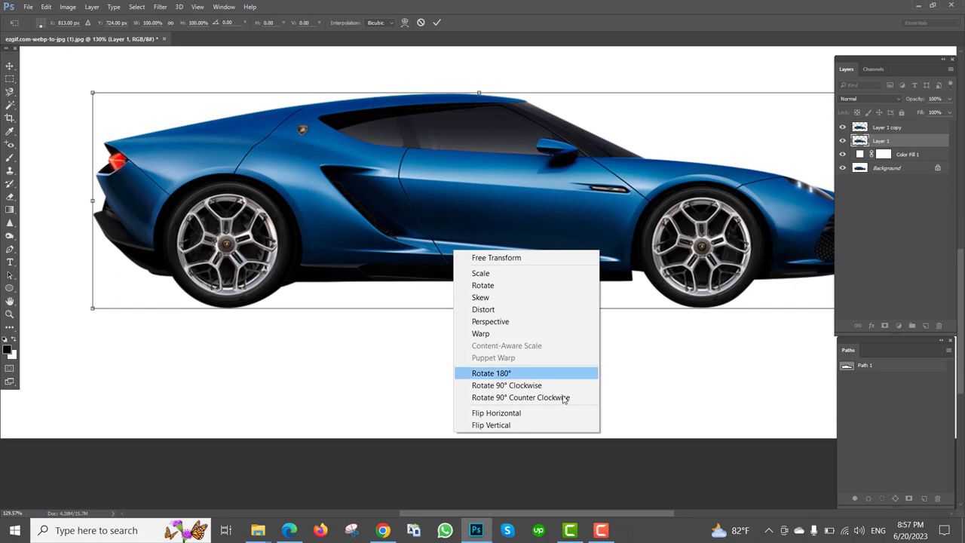
click(497, 426)
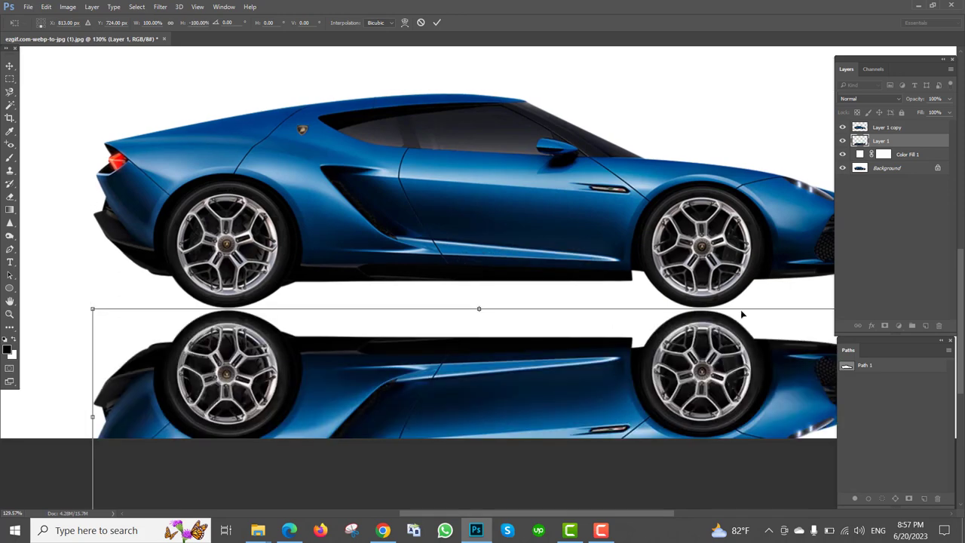
- Nudge the flipped car up to Y 720 px so its tyres meet the upright car's, and apply the transform
scroll(742, 315, up, 2)
scroll(735, 330, up, 1)
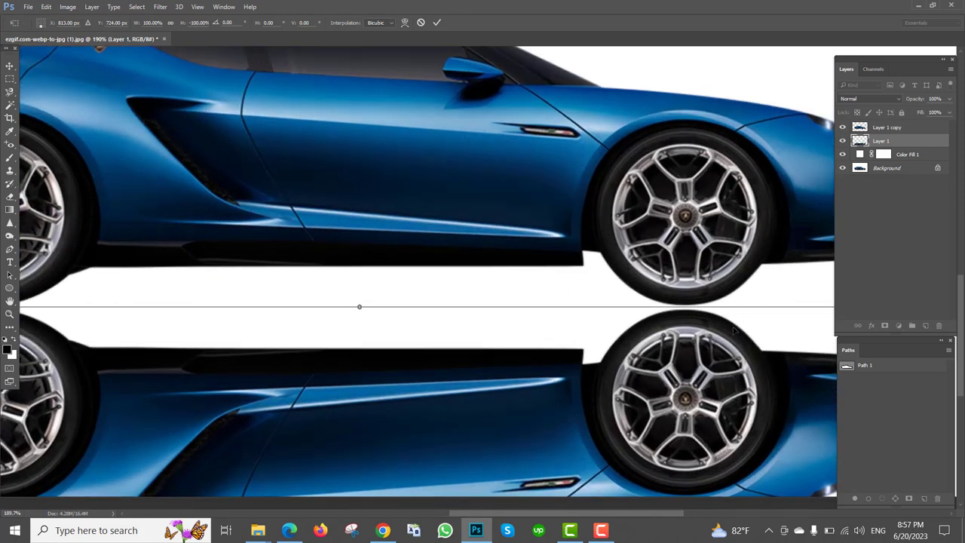
key(Up)
key(Up)
key(Up)
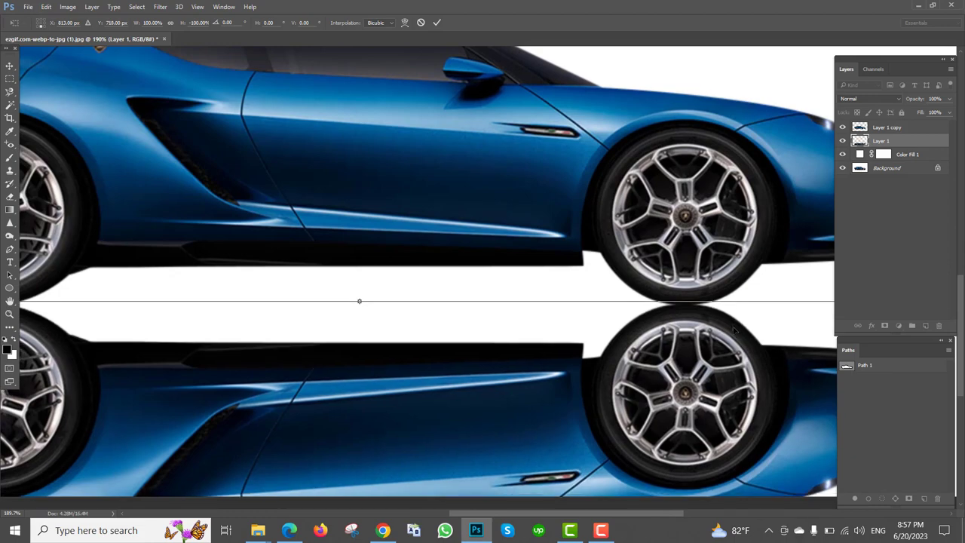
key(Down)
key(Down)
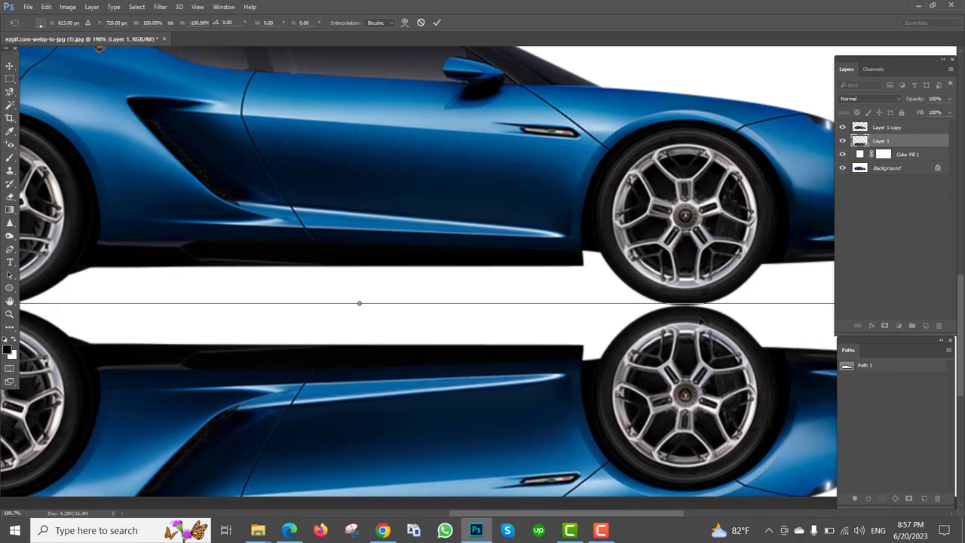
drag(369, 334, 633, 333)
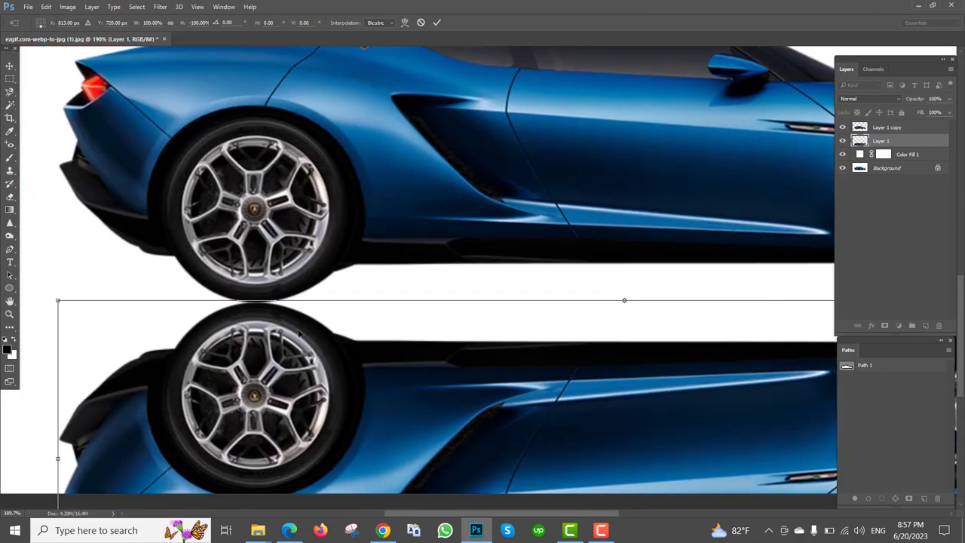
scroll(298, 333, down, 3)
key(p)
key(Return)
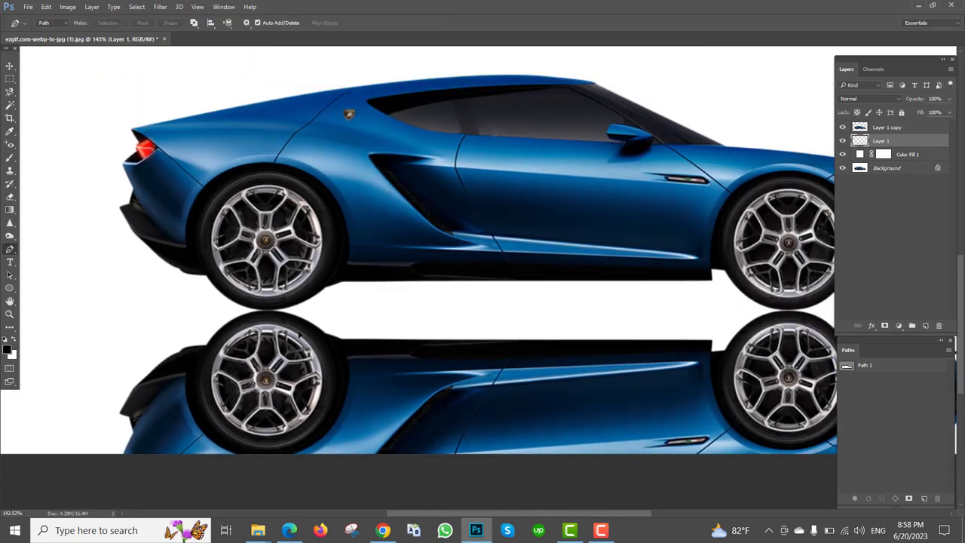
- Show only the Background layer to examine the original ground shadow, restore all layers and inspect the gap beneath the car
scroll(299, 333, down, 3)
scroll(439, 353, up, 2)
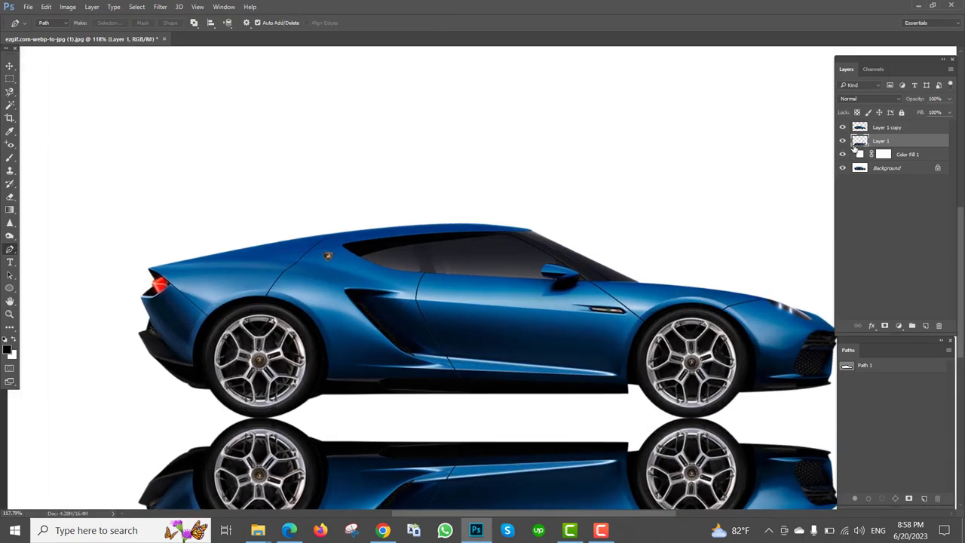
alt+click(842, 167)
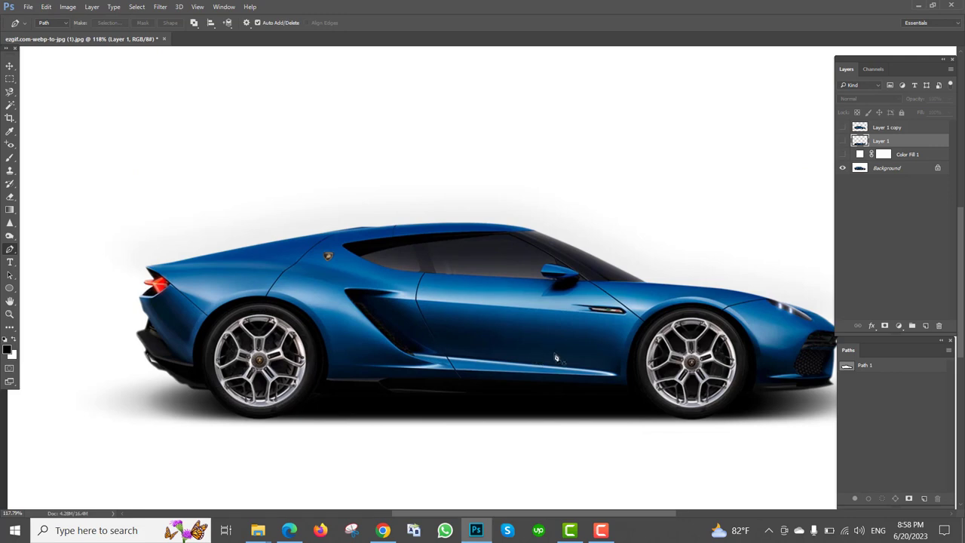
scroll(556, 357, down, 1)
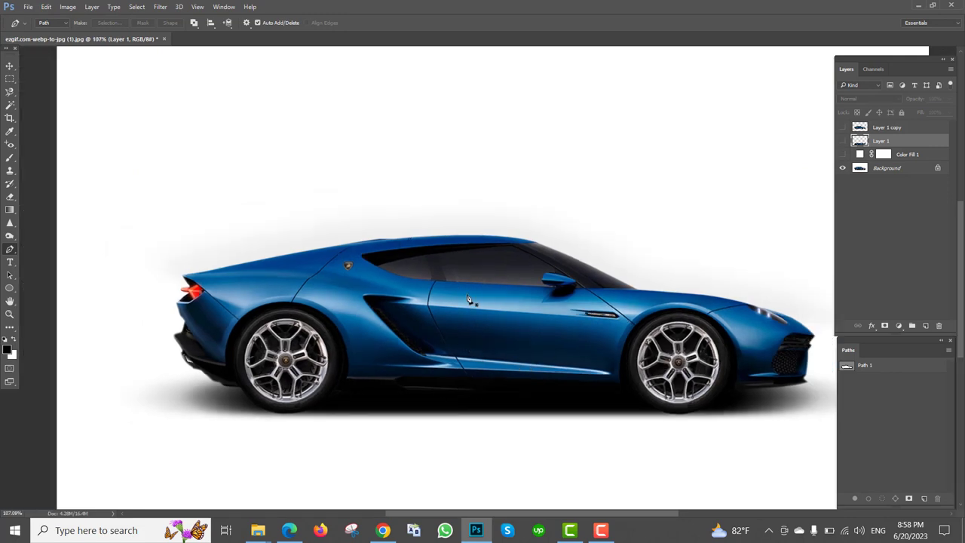
alt+click(843, 167)
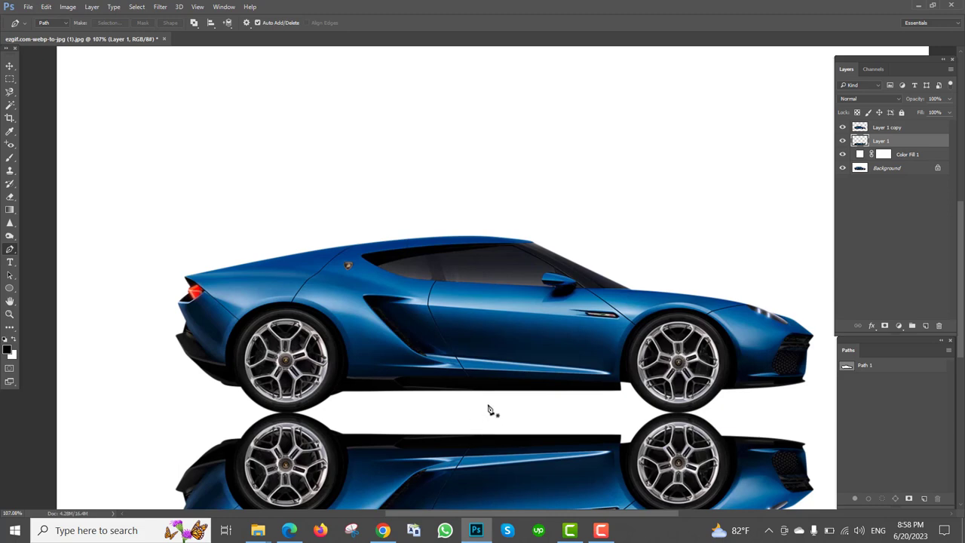
scroll(476, 408, up, 4)
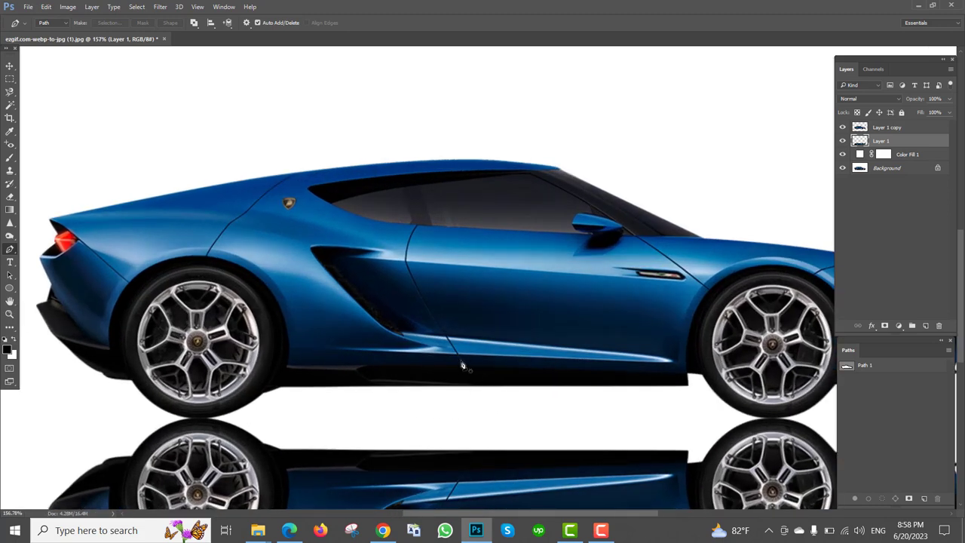
scroll(463, 367, down, 4)
scroll(502, 384, up, 2)
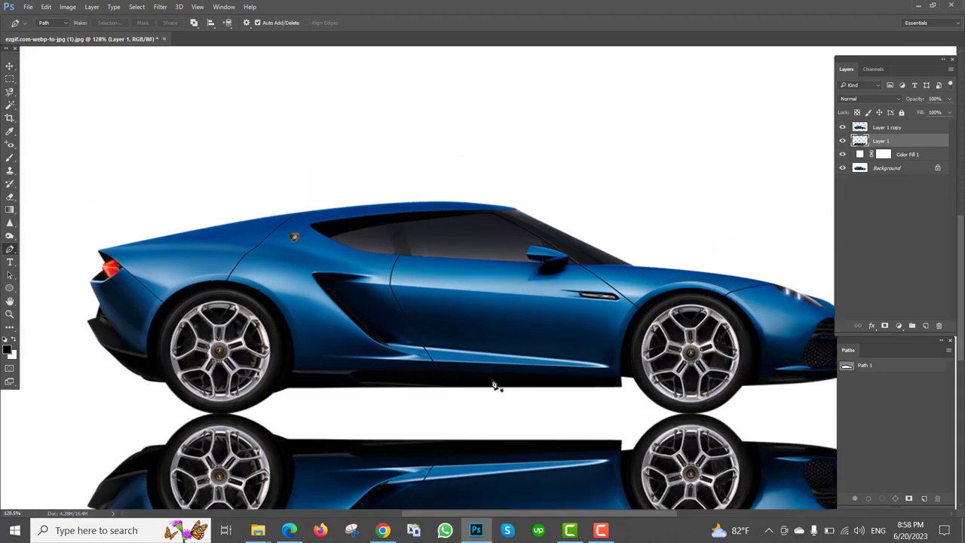
scroll(491, 384, down, 1)
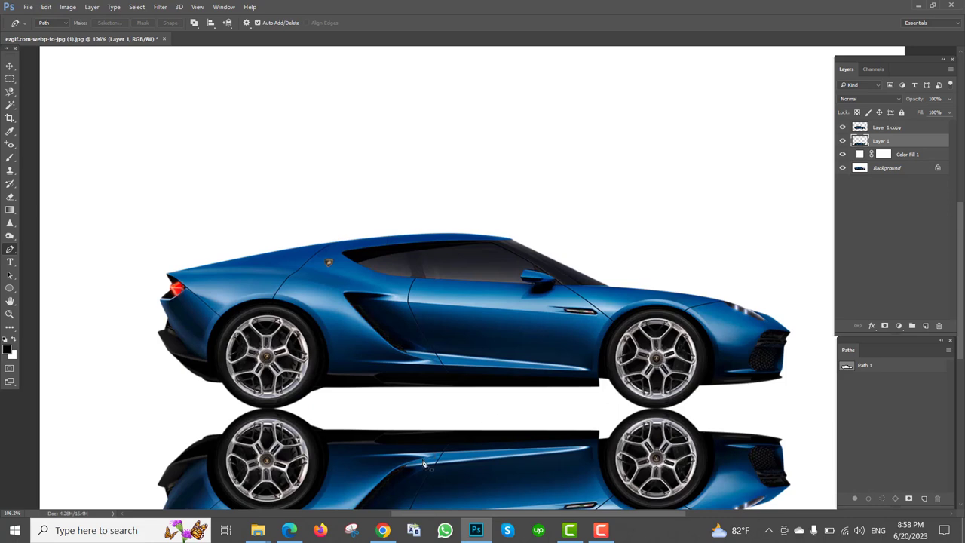
- Switch to Chrome and search Google Images for "car bottom side" in a new tab
click(384, 531)
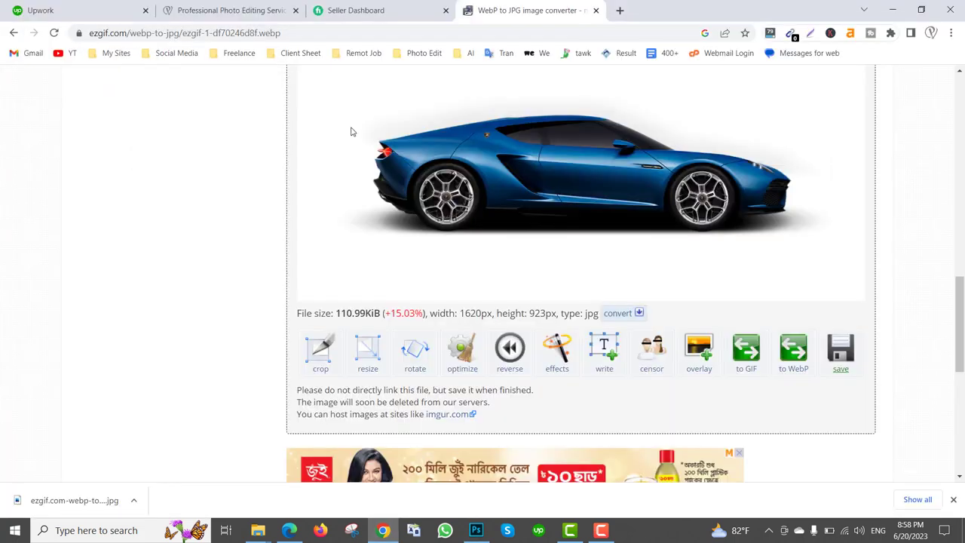
click(621, 9)
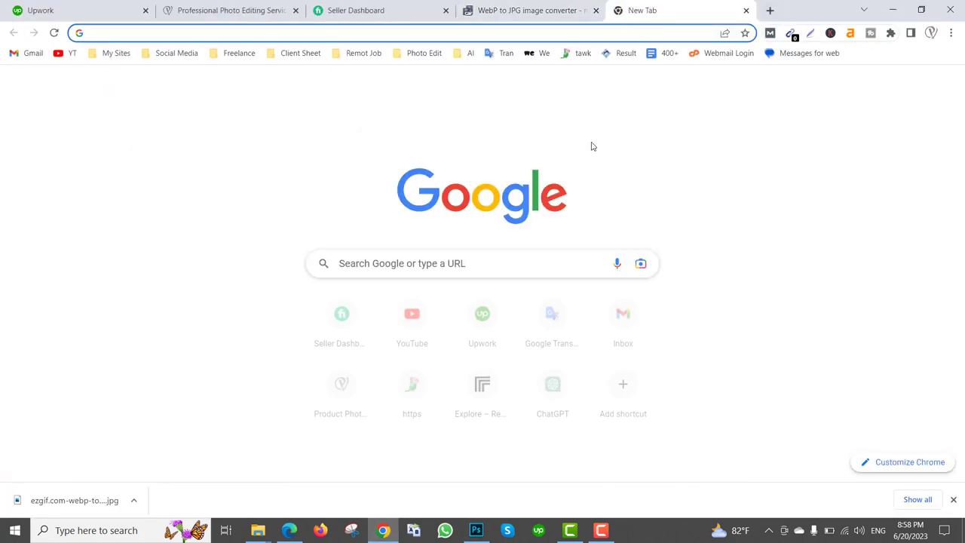
text(car )
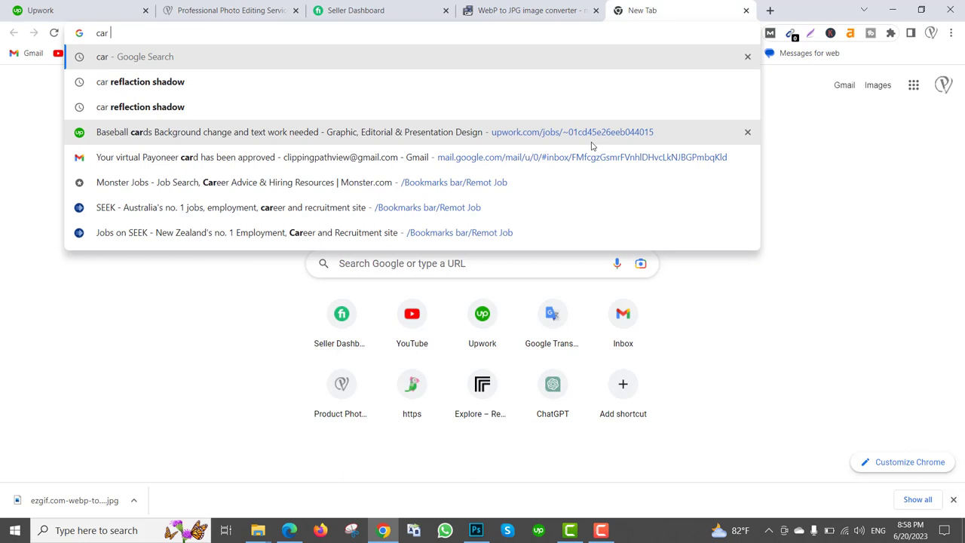
text(b)
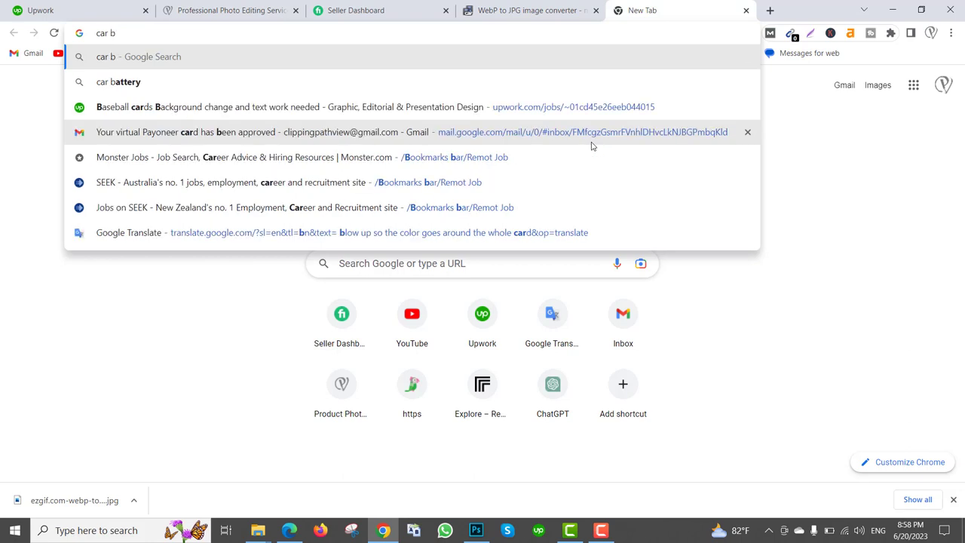
text(ottom)
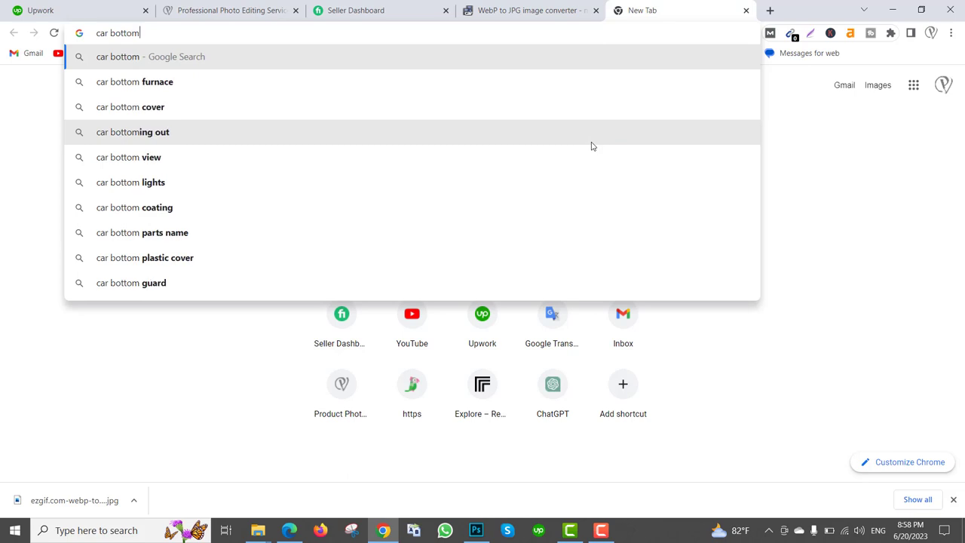
text( side)
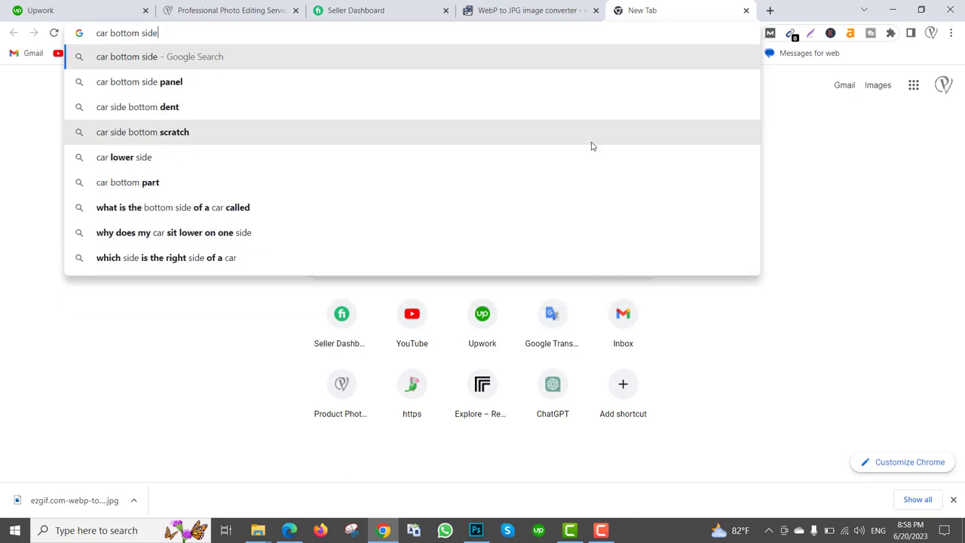
key(Return)
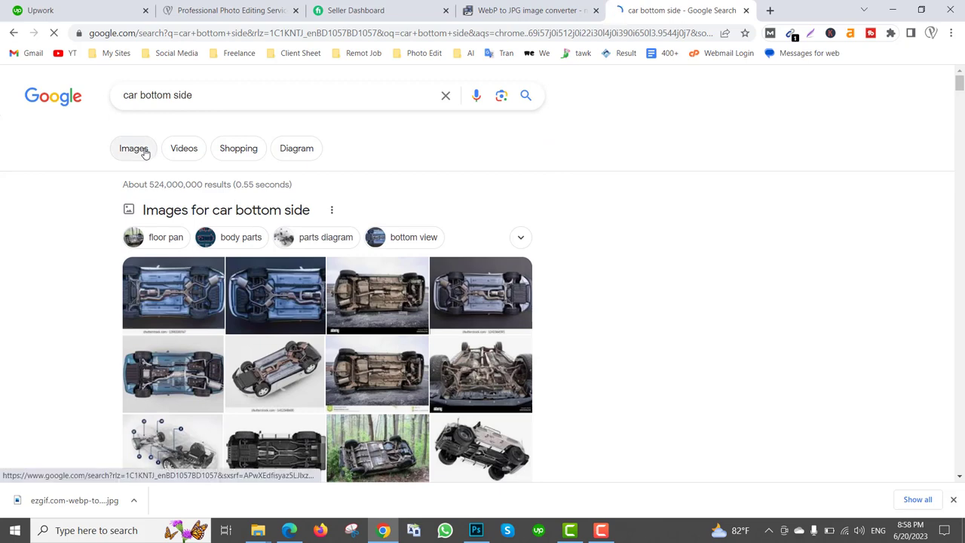
click(145, 151)
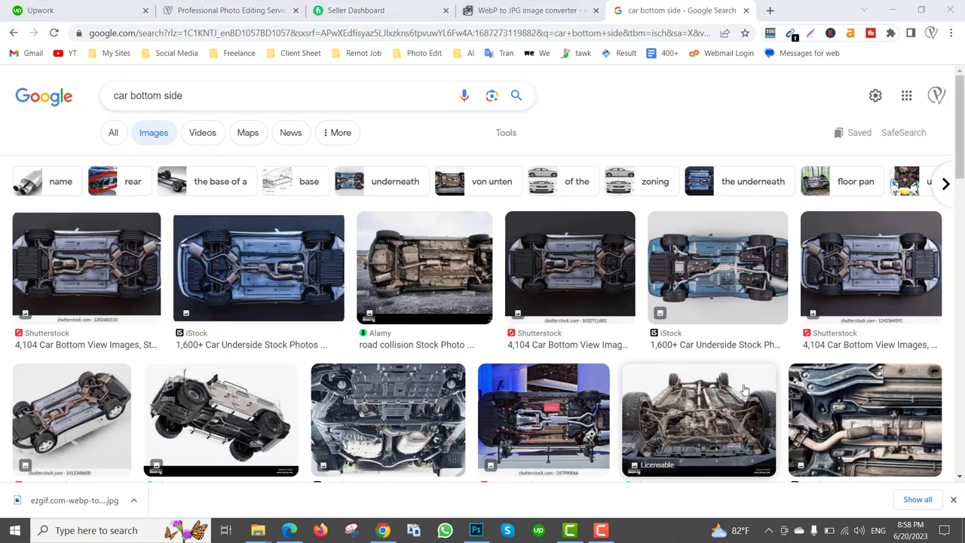
- Preview the iStock and Shutterstock underside photos and open the iStock blue car underside image in its own tab
click(261, 289)
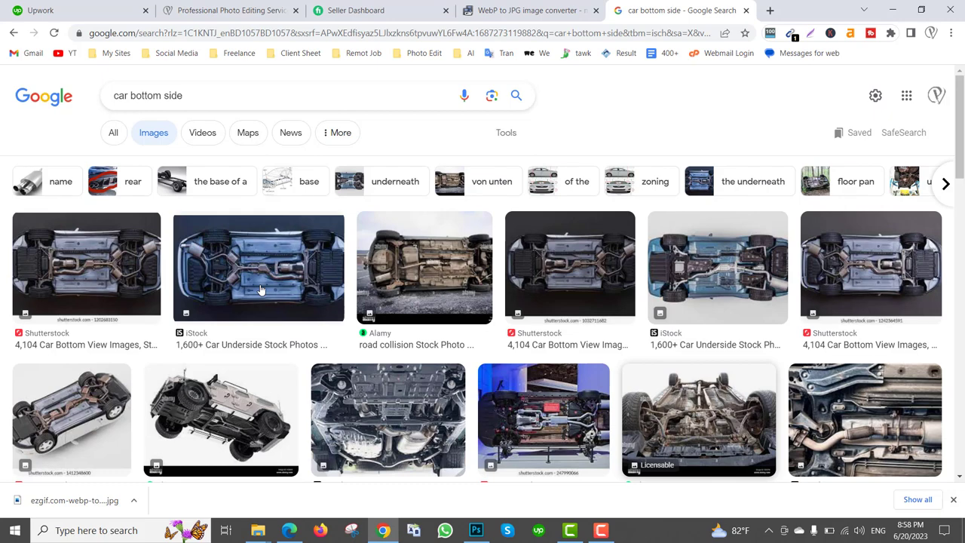
click(260, 290)
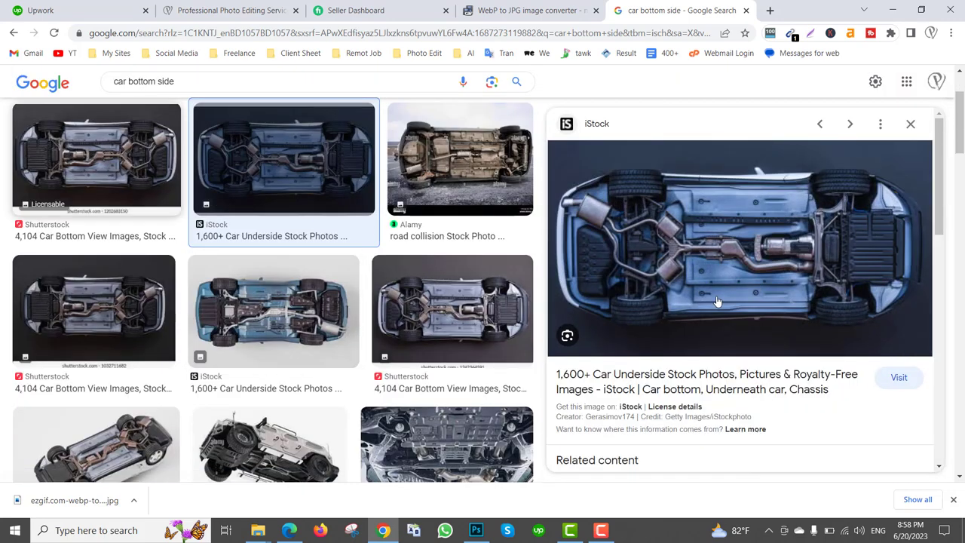
key(Left)
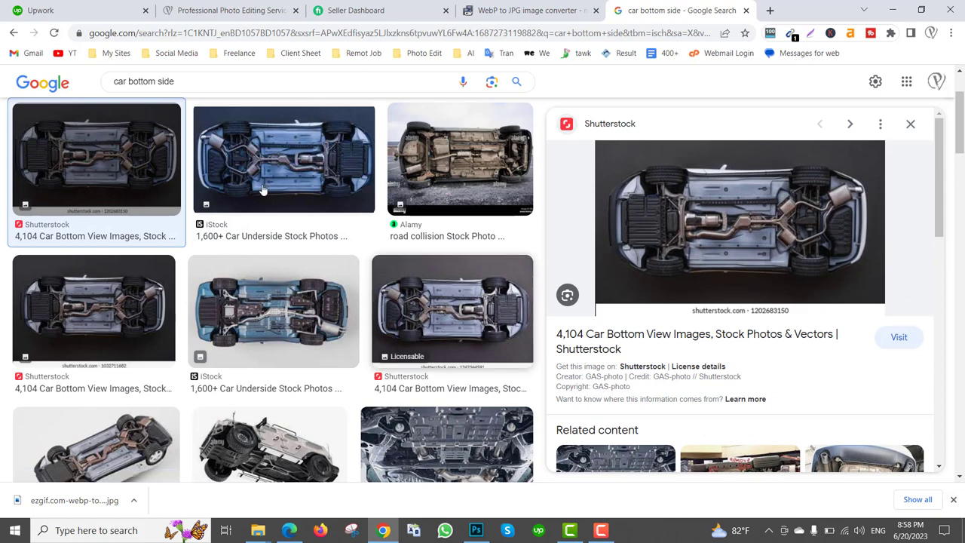
key(Right)
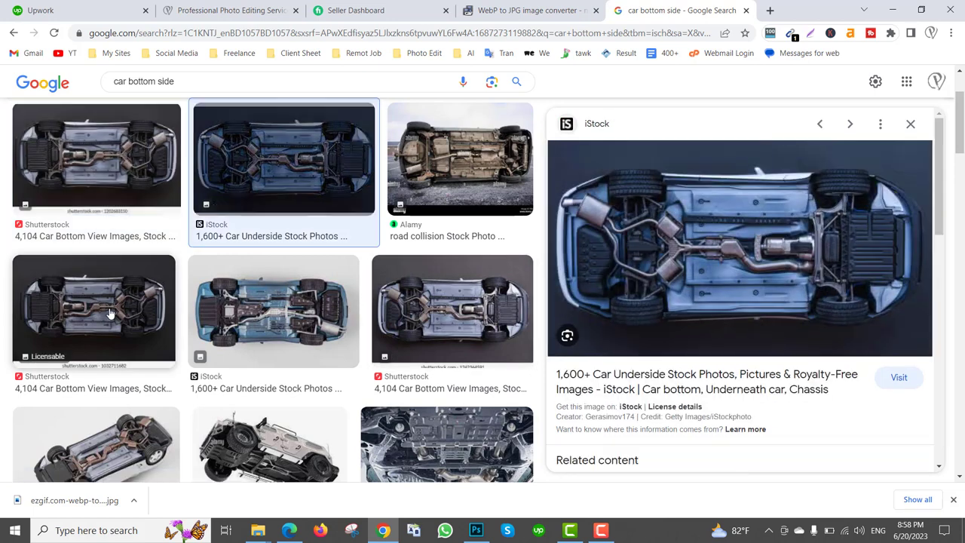
right_click(698, 270)
click(762, 381)
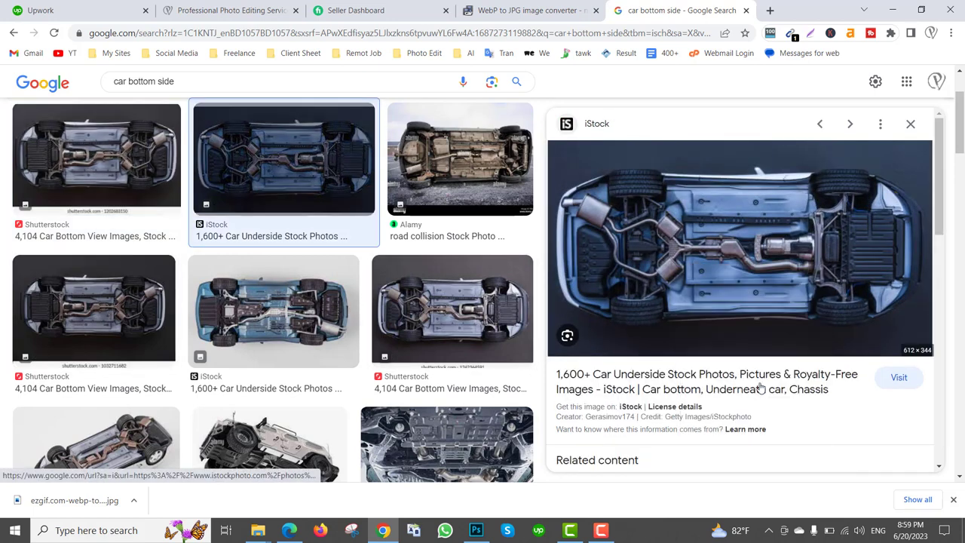
click(716, 8)
right_click(433, 225)
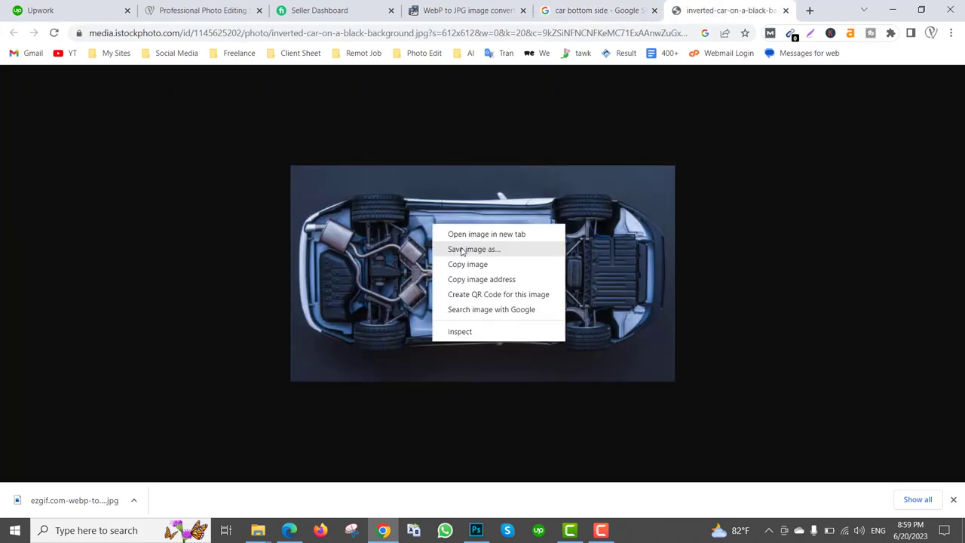
click(461, 247)
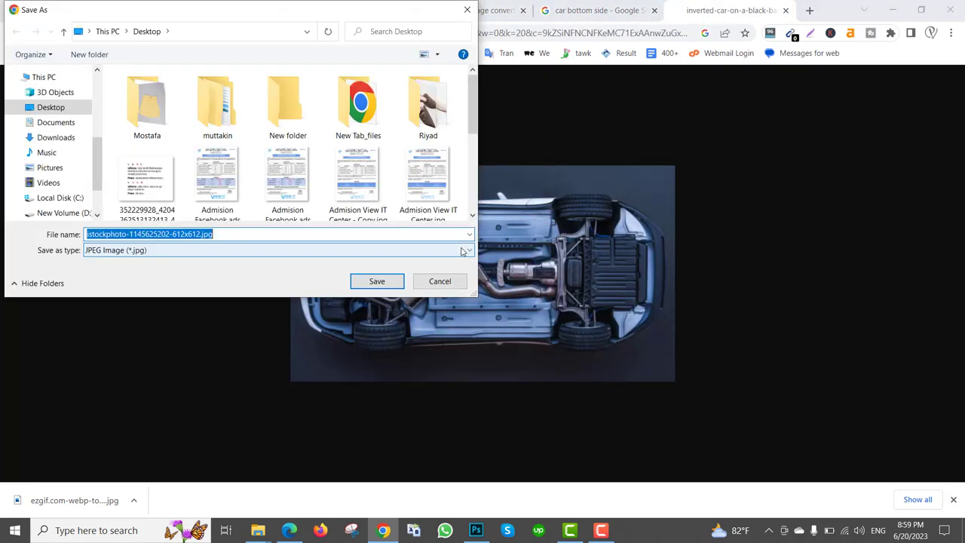
click(377, 281)
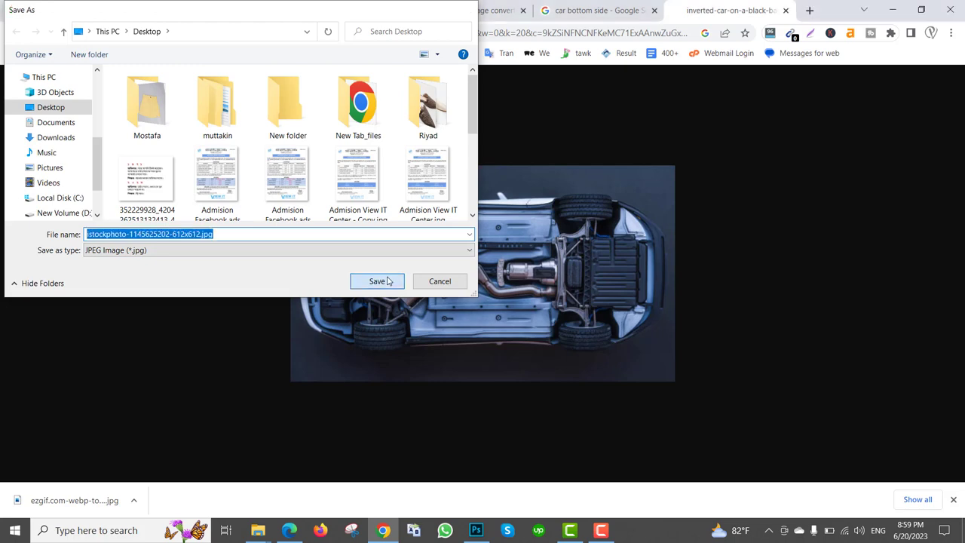
click(133, 500)
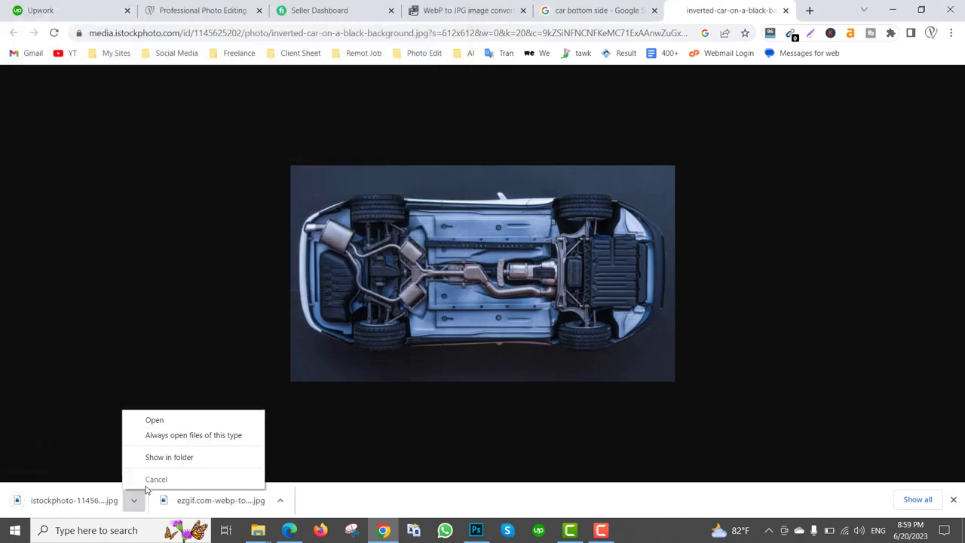
click(159, 463)
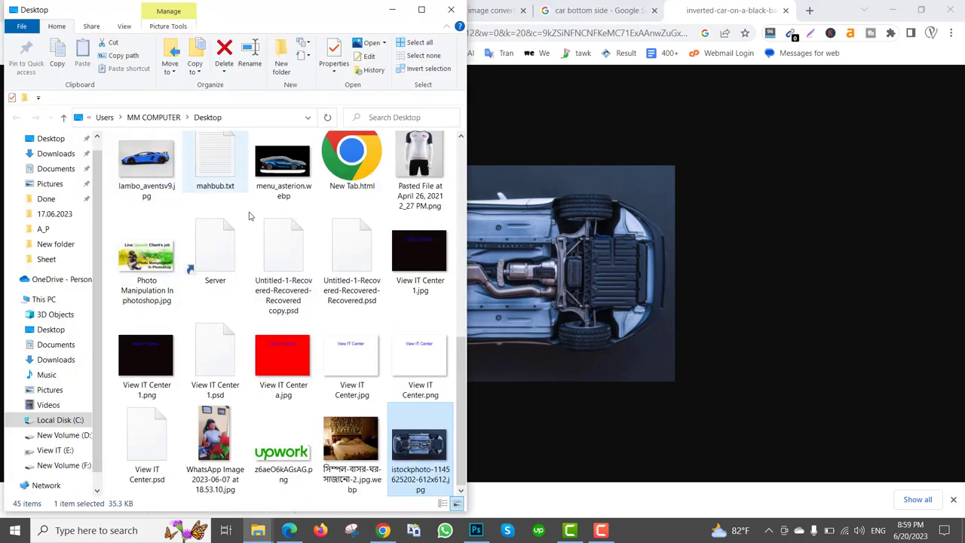
drag(419, 445, 914, 239)
scroll(424, 241, up, 6)
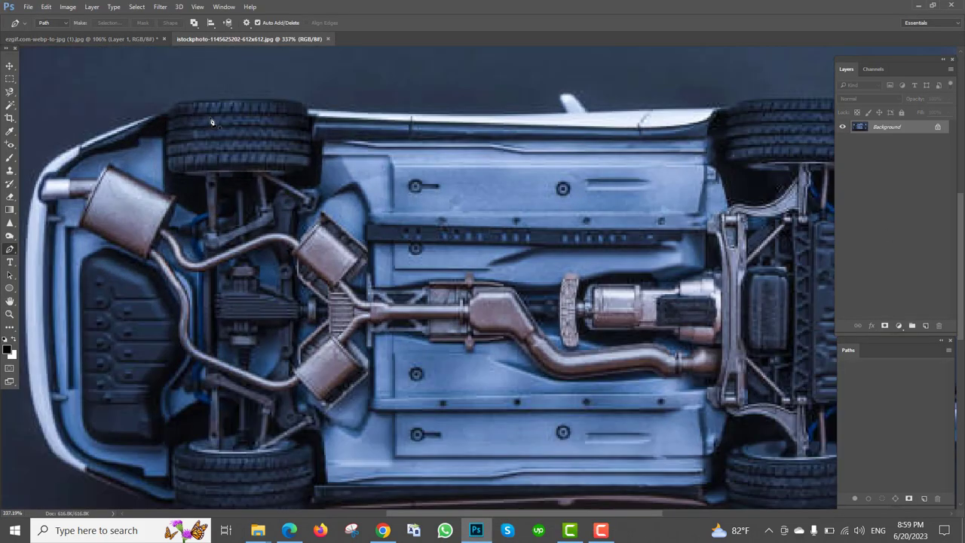
- Trace the underside's outline with the Pen tool from the upper rear tyre along the upper side, around the front and along the lower sill
drag(196, 114, 237, 110)
drag(574, 116, 494, 130)
drag(690, 135, 713, 140)
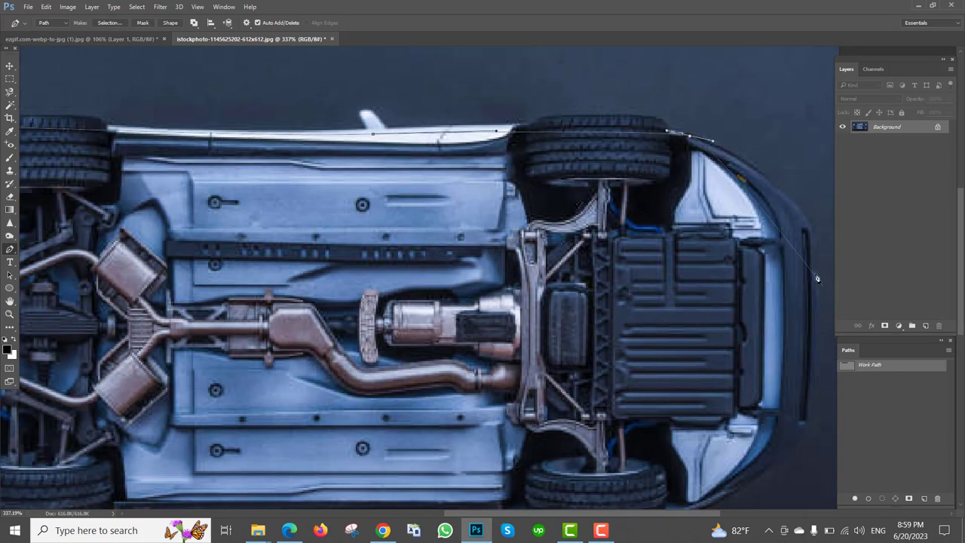
drag(808, 234, 767, 104)
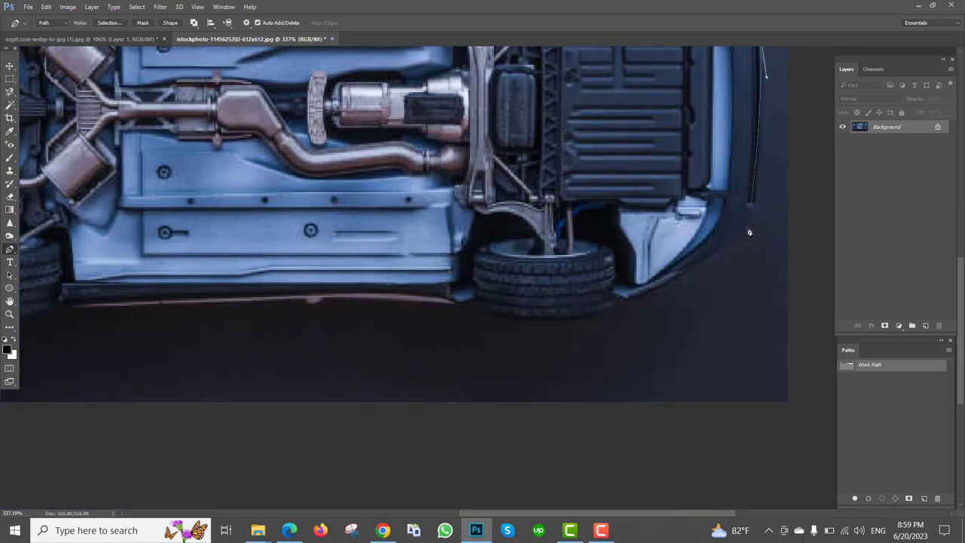
drag(746, 217, 736, 246)
drag(610, 296, 578, 305)
drag(416, 301, 413, 301)
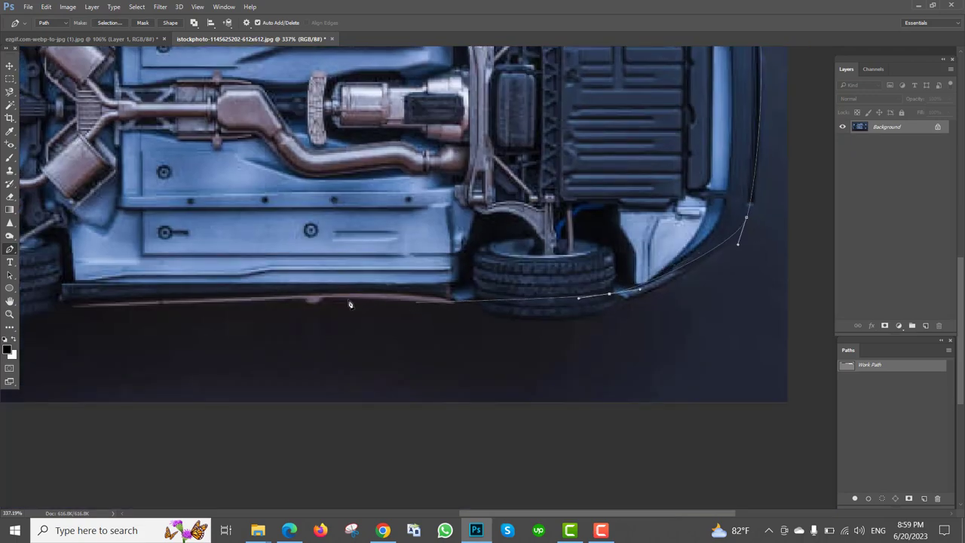
drag(311, 301, 623, 271)
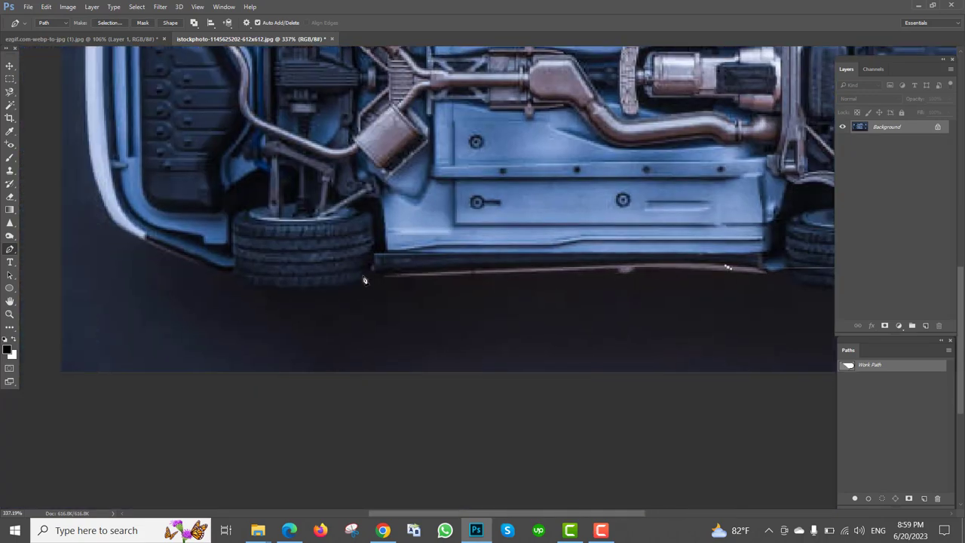
- Continue the pen path past the lower rear wheel and around the rear bumper, closing it at the upper rear tyre
drag(361, 276, 332, 279)
click(249, 270)
click(218, 263)
click(187, 257)
drag(157, 208, 379, 324)
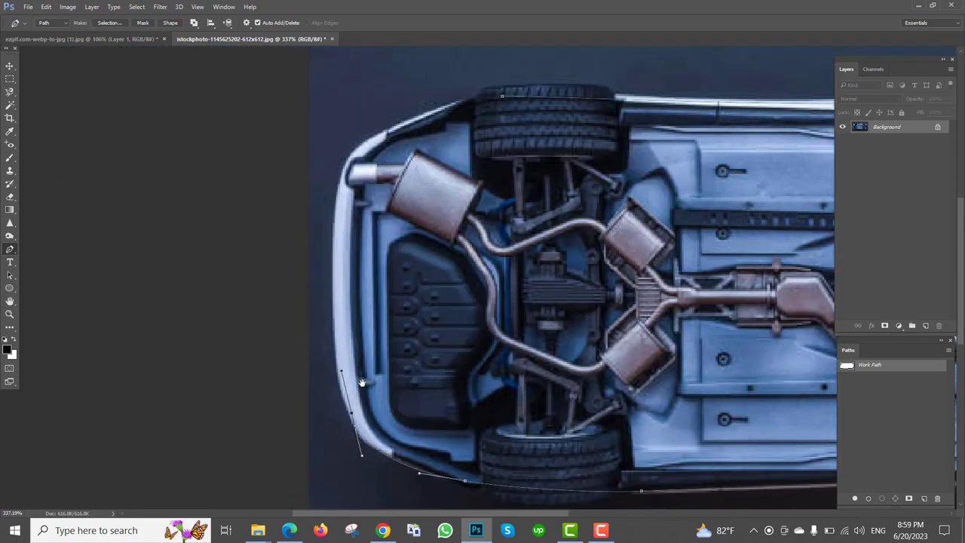
drag(319, 265, 361, 453)
drag(364, 291, 369, 251)
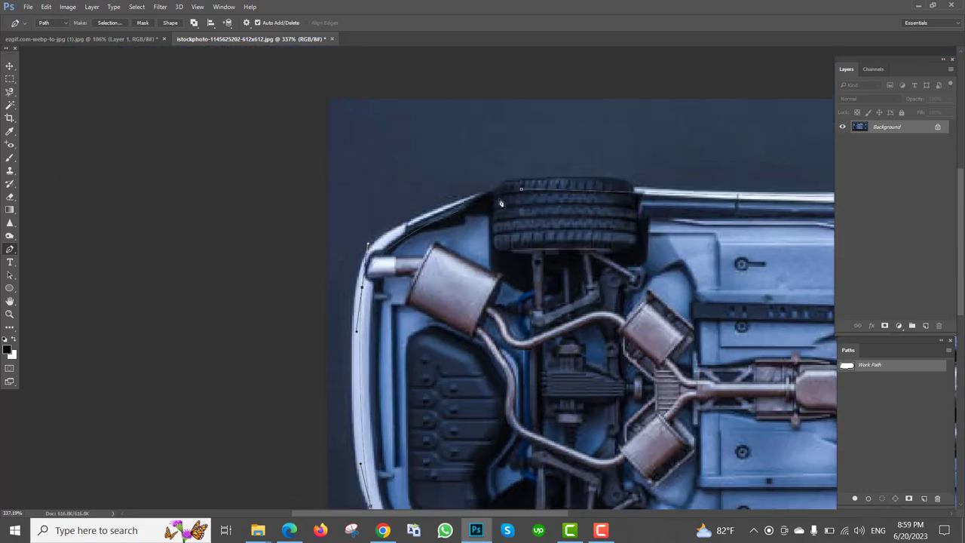
drag(521, 189, 603, 176)
- Convert the path to a feathered selection and copy the selected underside to a new layer
scroll(603, 181, down, 5)
key(ctrl+Return)
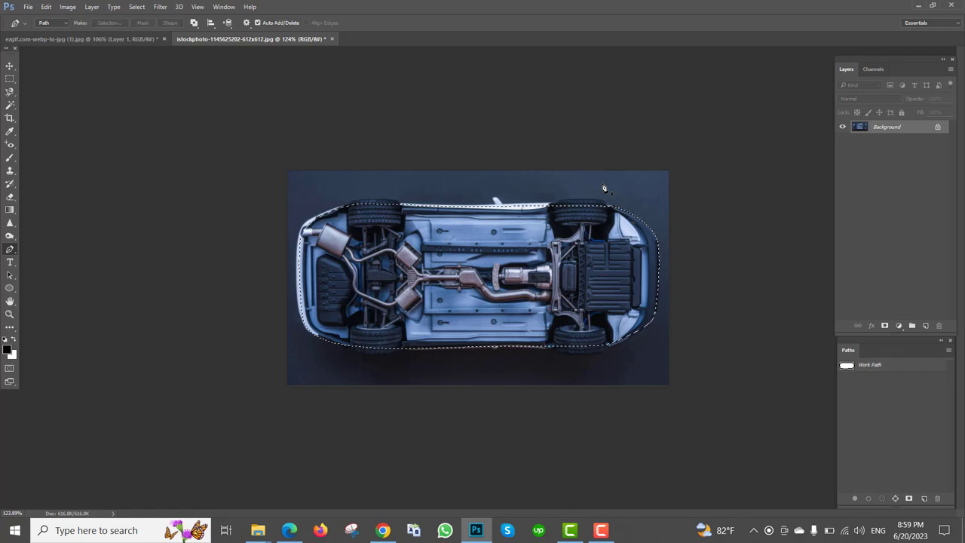
key(shift+F6)
key(Return)
key(ctrl+j)
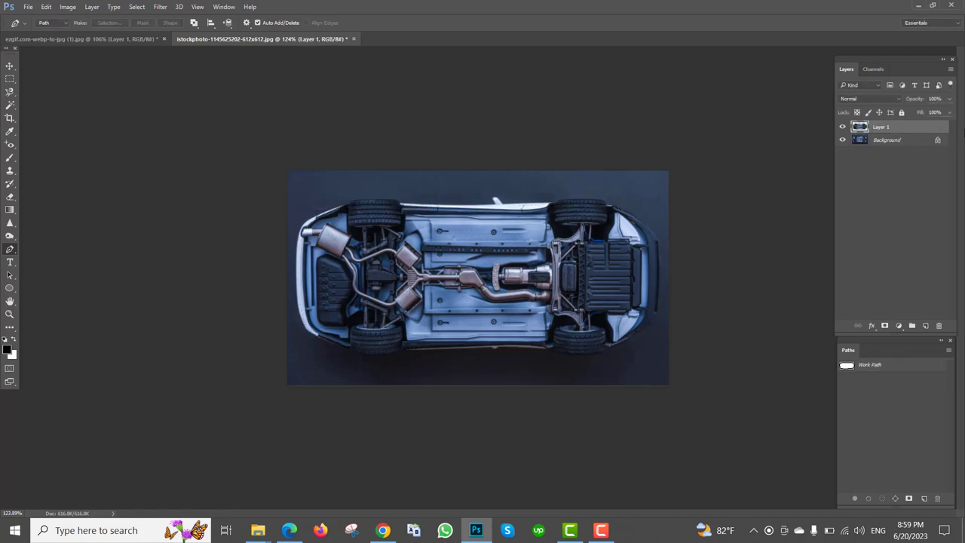
- Copy the underside cutout into the ezgif.com-webp-to-jpg (1).jpg document and stack it directly below Layer 1
drag(898, 126, 459, 252)
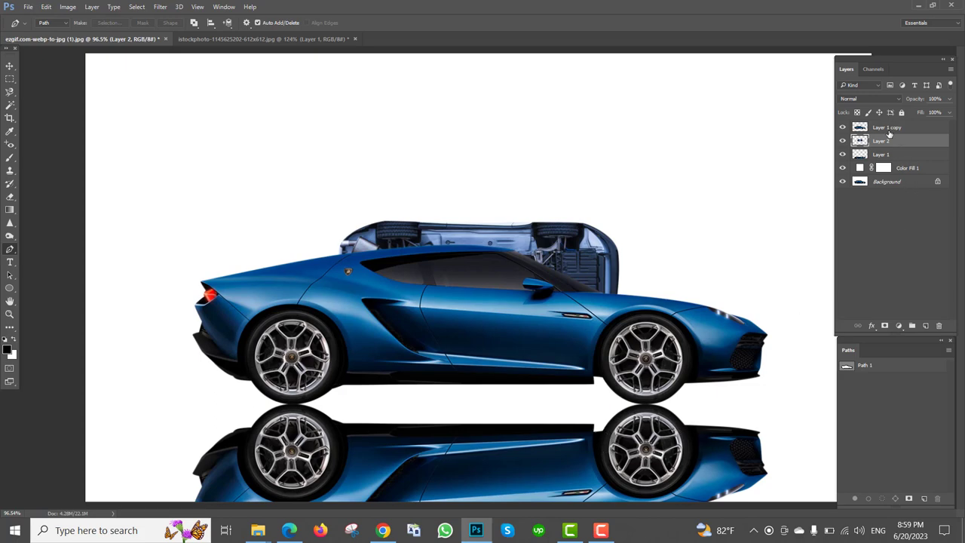
drag(896, 141, 893, 155)
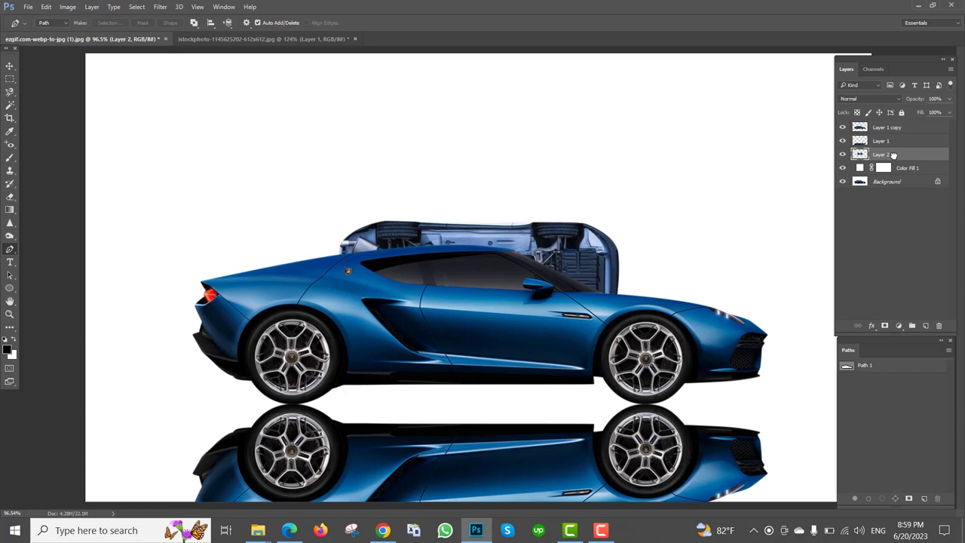
- Free-transform the underside layer, moving it down beneath the car and scaling it to about 201% to match the car's length
key(ctrl+t)
drag(528, 260, 537, 368)
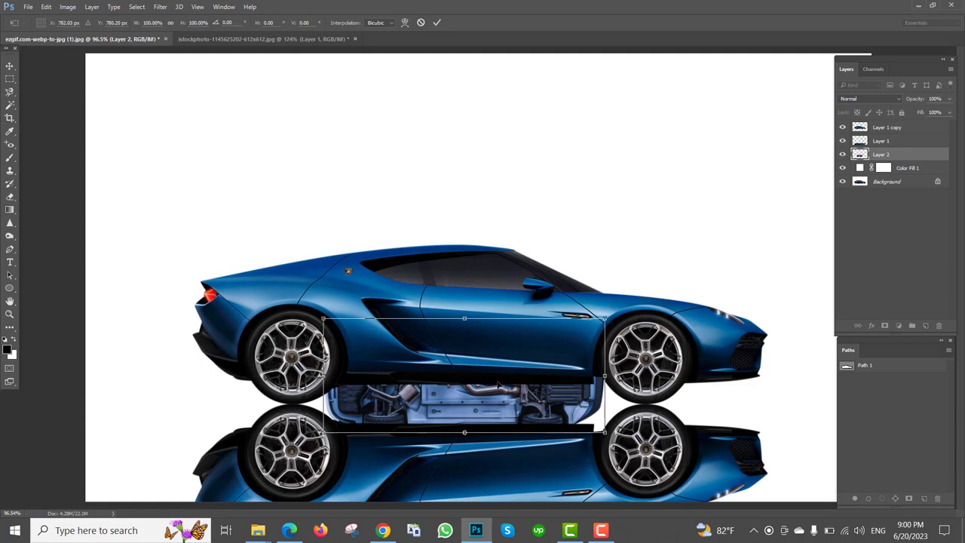
drag(607, 317, 784, 251)
drag(535, 345, 555, 343)
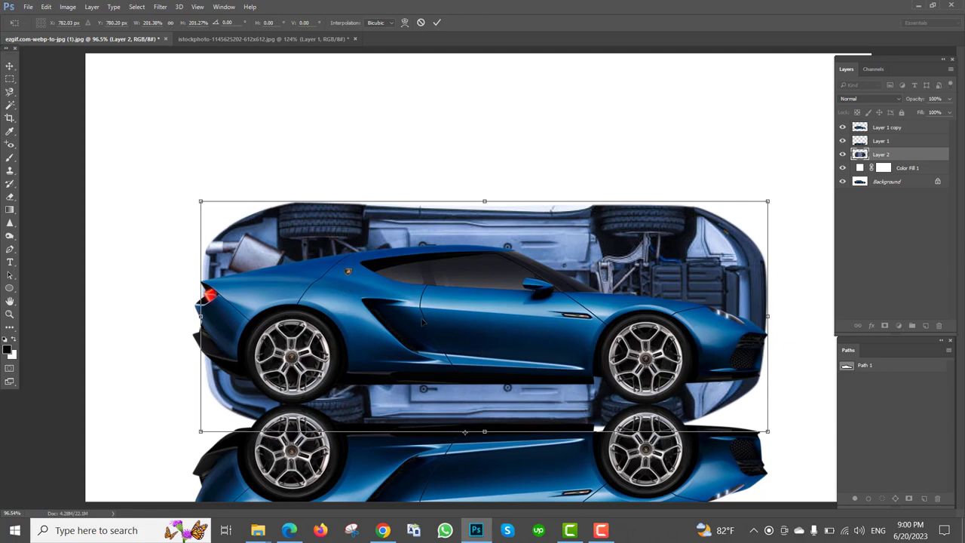
- Reshape the underside in perspective so its far edge is narrower than its near edge, placing it above the car for checking
right_click(350, 304)
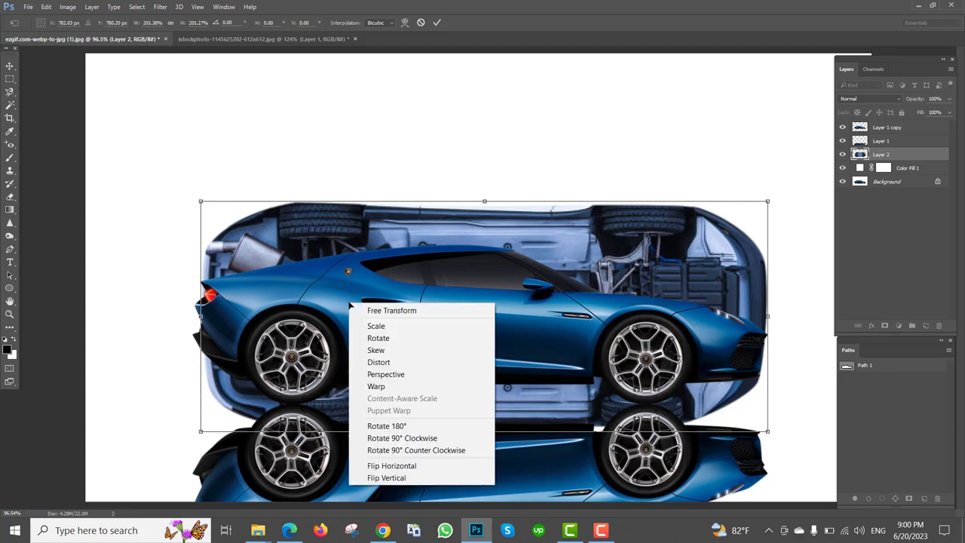
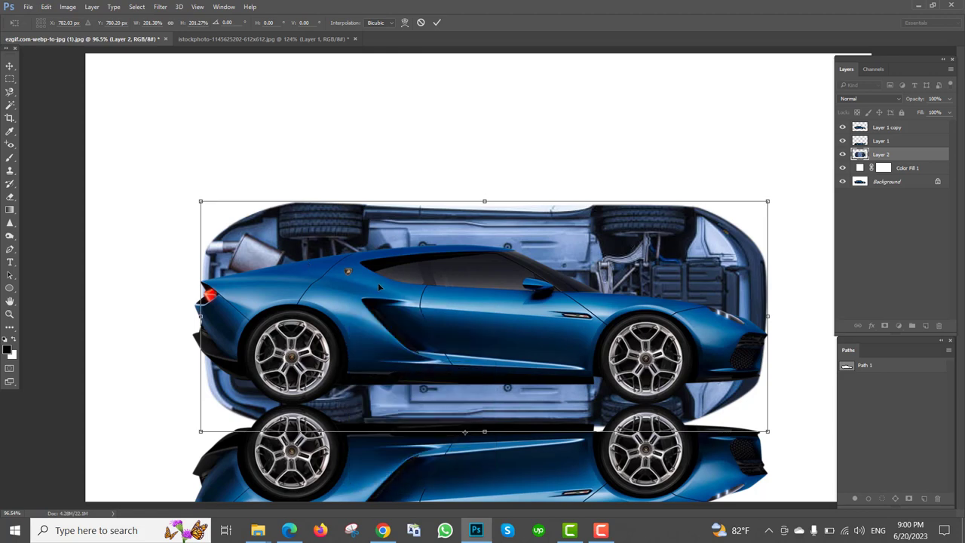
drag(201, 204, 201, 297)
drag(767, 203, 767, 285)
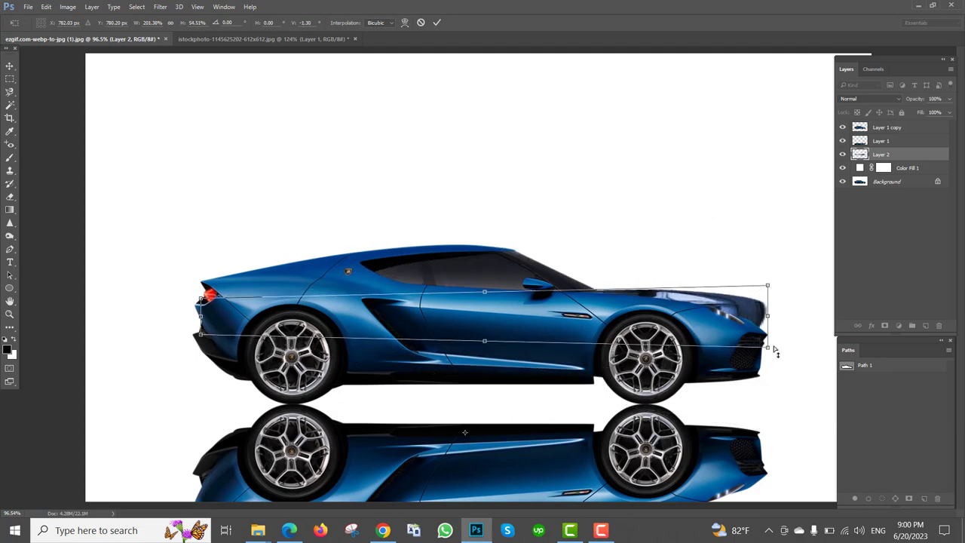
drag(766, 349, 767, 418)
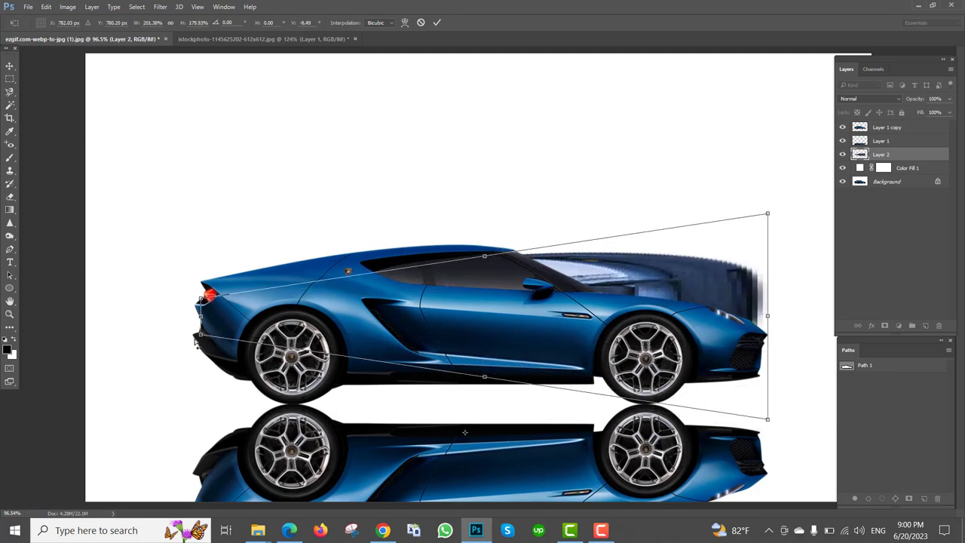
drag(200, 337, 201, 399)
drag(409, 257, 399, 111)
drag(195, 96, 280, 91)
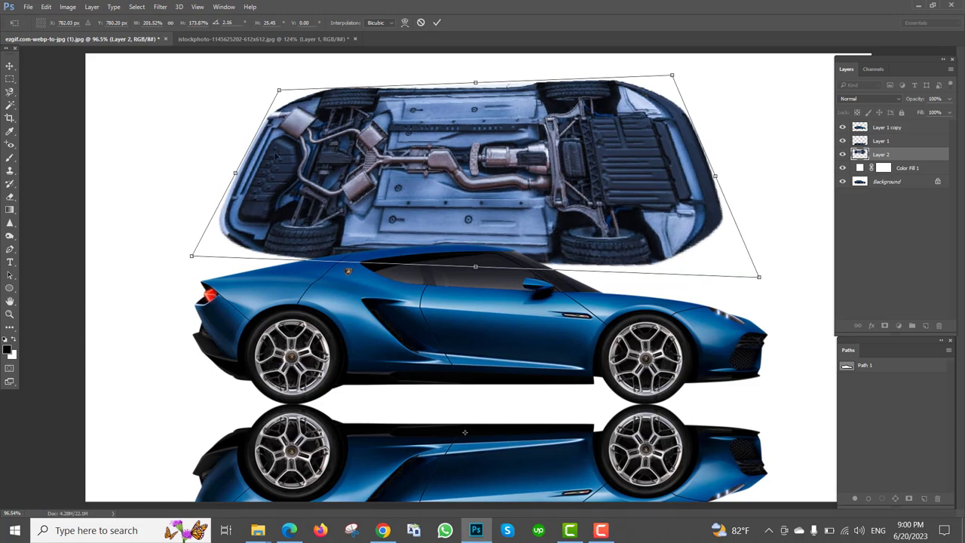
- Move the underside between the car and its reflection, flattening it and stretching its corners to about 239% width
drag(440, 157, 425, 345)
drag(656, 264, 797, 383)
drag(262, 280, 228, 318)
drag(567, 397, 567, 436)
drag(794, 419, 787, 420)
drag(687, 377, 748, 377)
drag(788, 420, 811, 441)
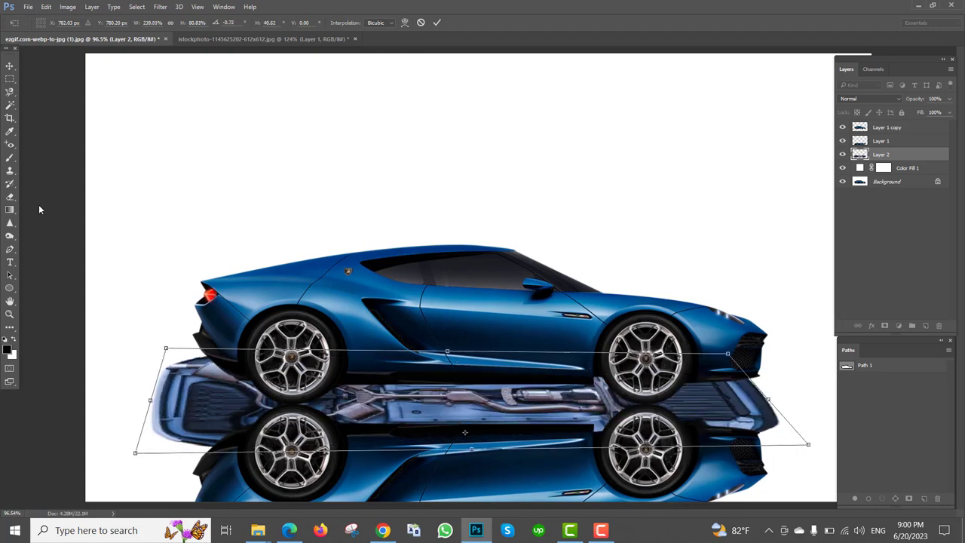
- Pull the underside's corners inward and flatten it to about 220% width and 53% height to fit between the wheels
drag(168, 350, 252, 353)
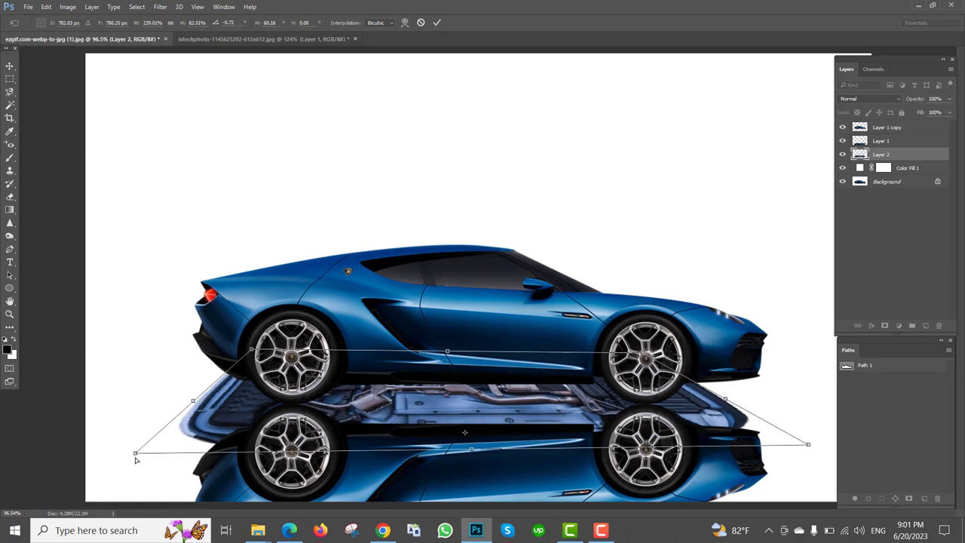
drag(139, 454, 160, 431)
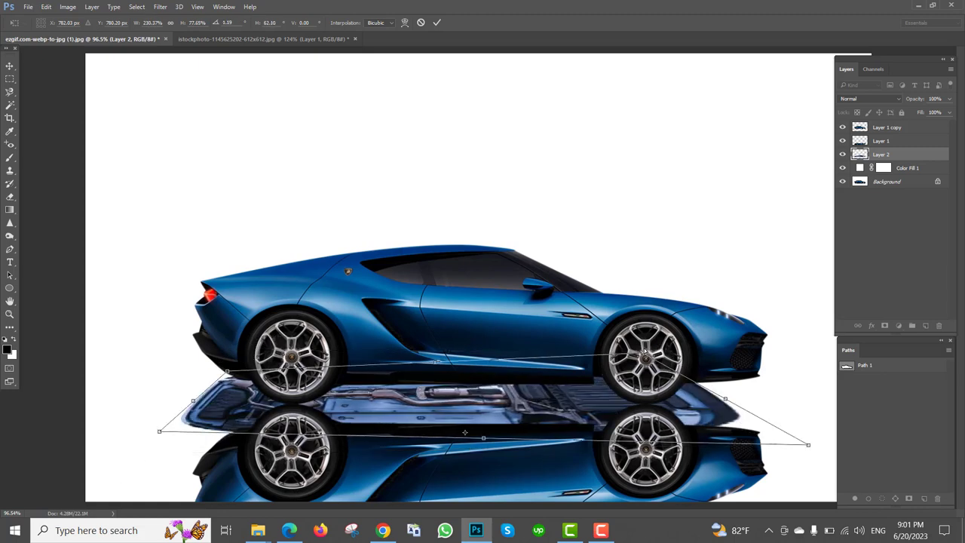
drag(645, 354, 659, 356)
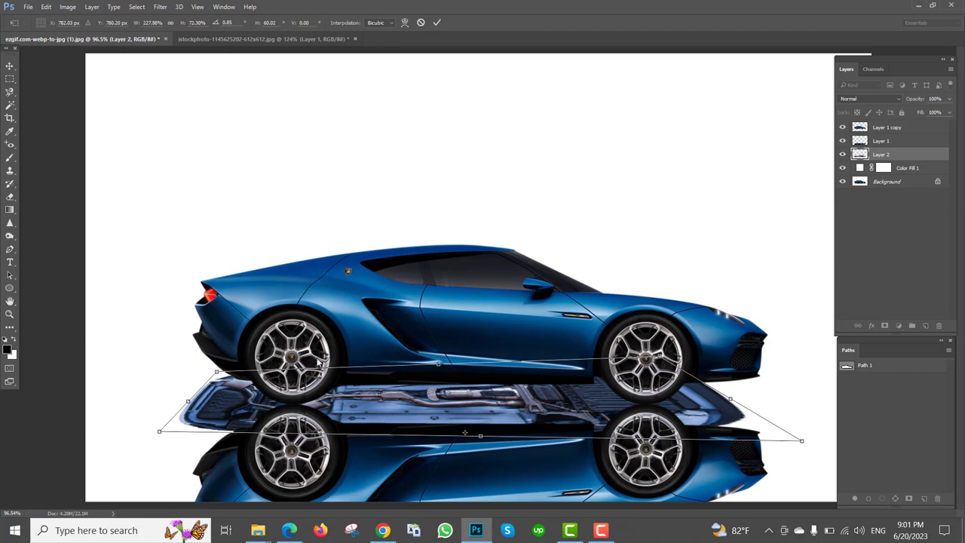
drag(224, 373, 239, 372)
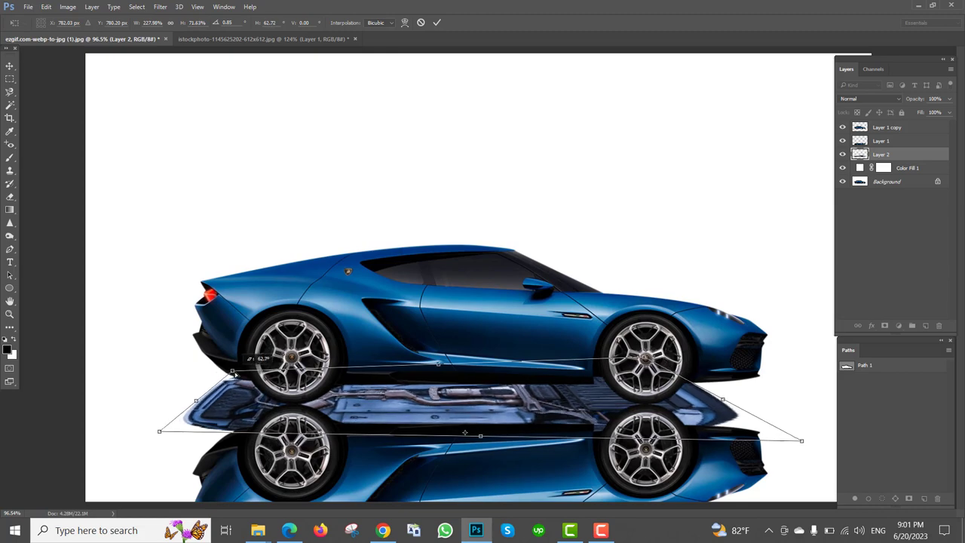
drag(644, 359, 684, 387)
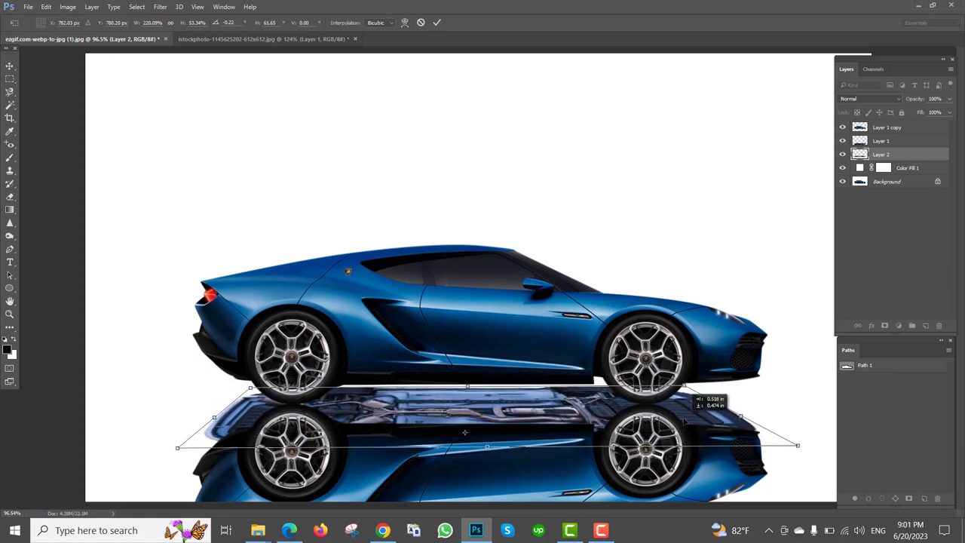
- Nudge the underside slightly right and down, fine-tune its rear corners and apply the transform
drag(684, 420, 684, 421)
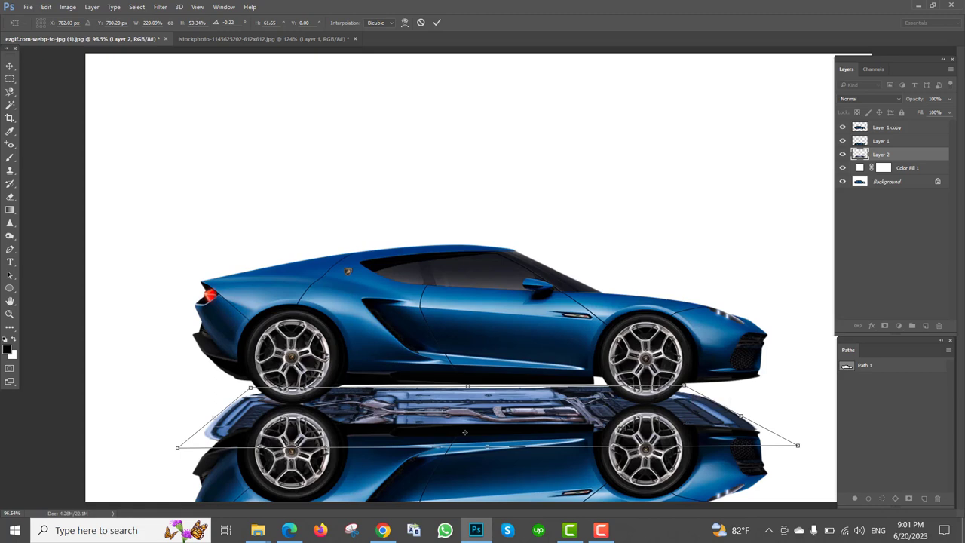
key(Right)
key(Right)
key(Down)
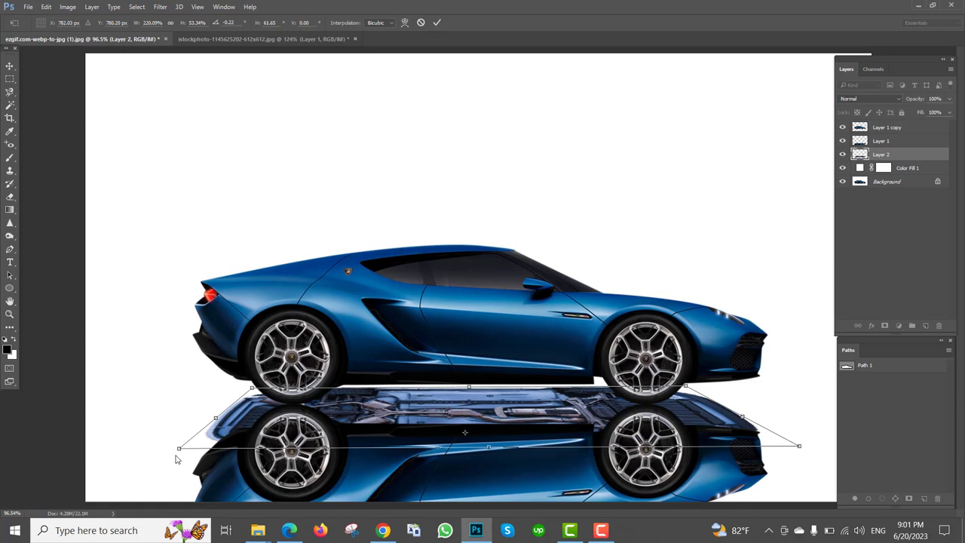
drag(180, 451, 177, 449)
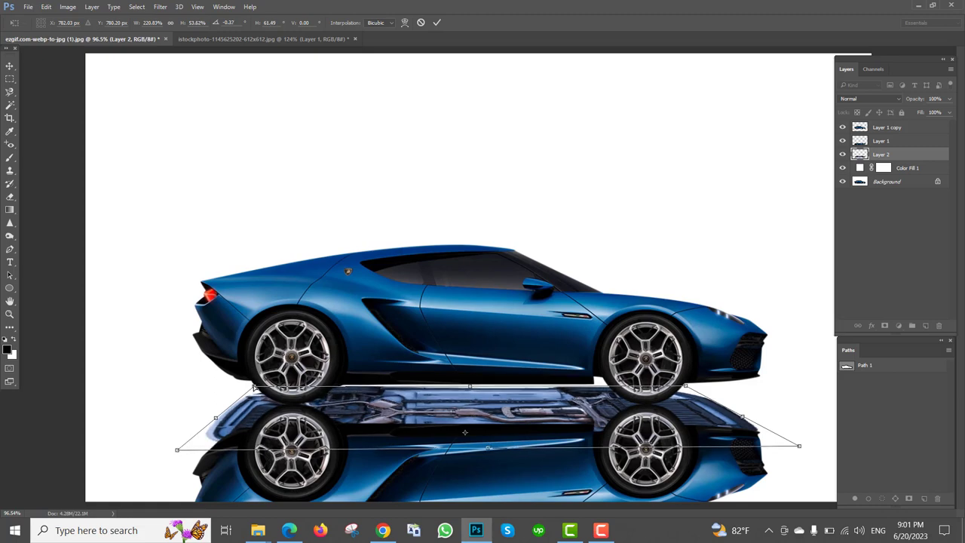
key(p)
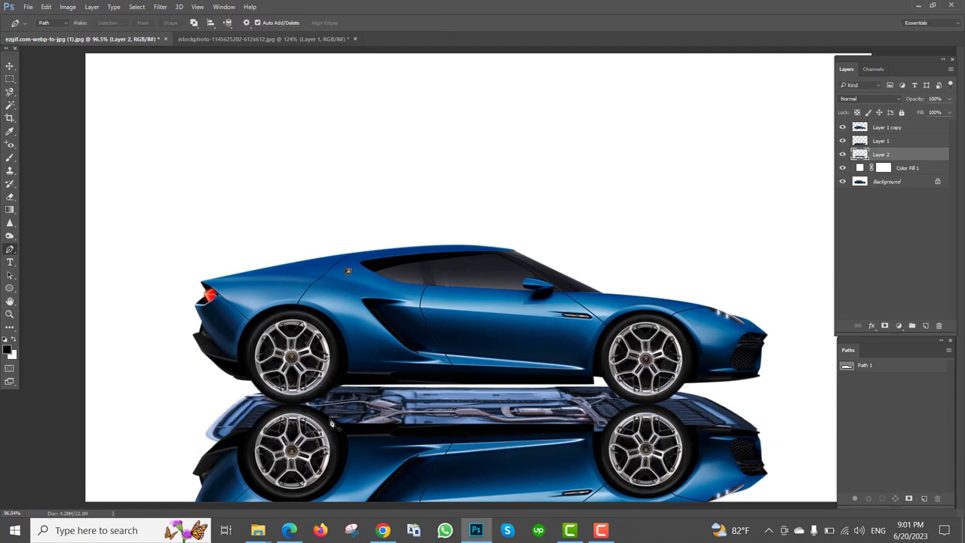
- Draw a pen path around the excess underside and reflection edge protruding behind the reflected rear wheel
scroll(245, 443, up, 3)
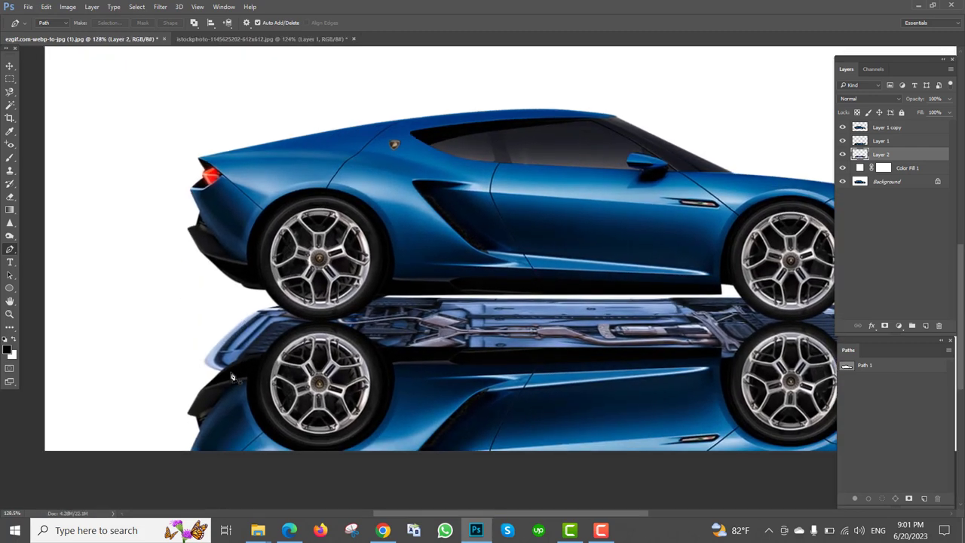
scroll(230, 373, up, 2)
click(222, 370)
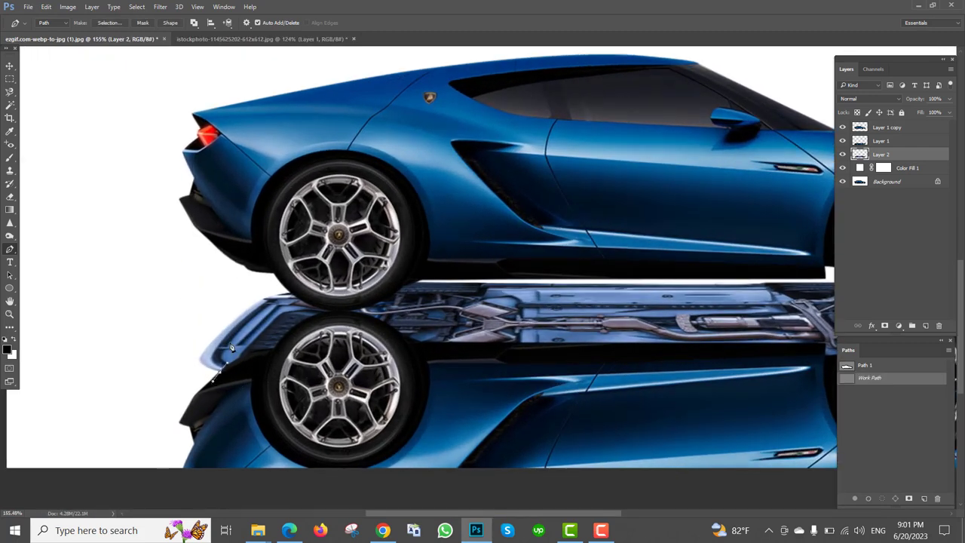
drag(282, 291, 305, 285)
drag(221, 371, 199, 389)
drag(196, 440, 182, 457)
click(183, 481)
click(107, 456)
click(111, 268)
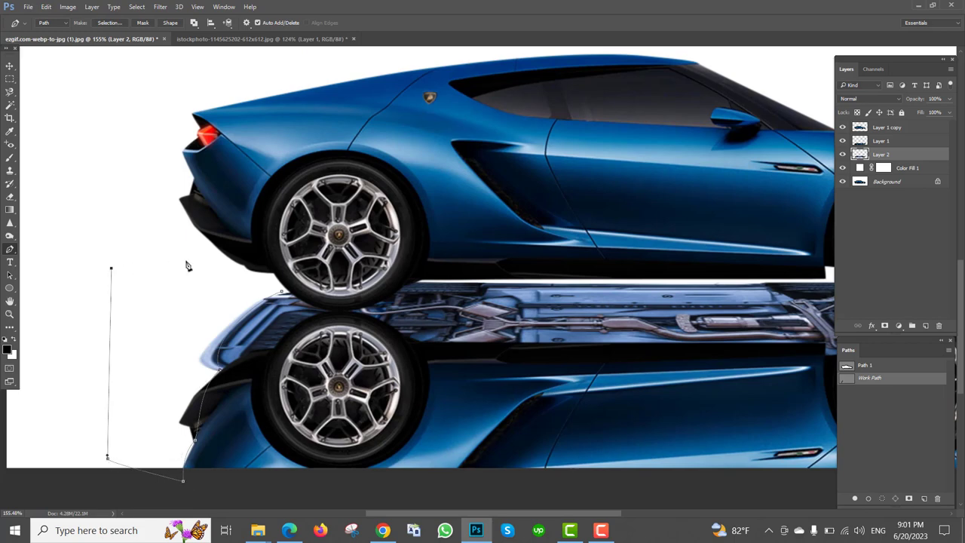
- Convert the path to a selection, delete that area from Layer 2 and Layer 1, and deselect
key(ctrl+Return)
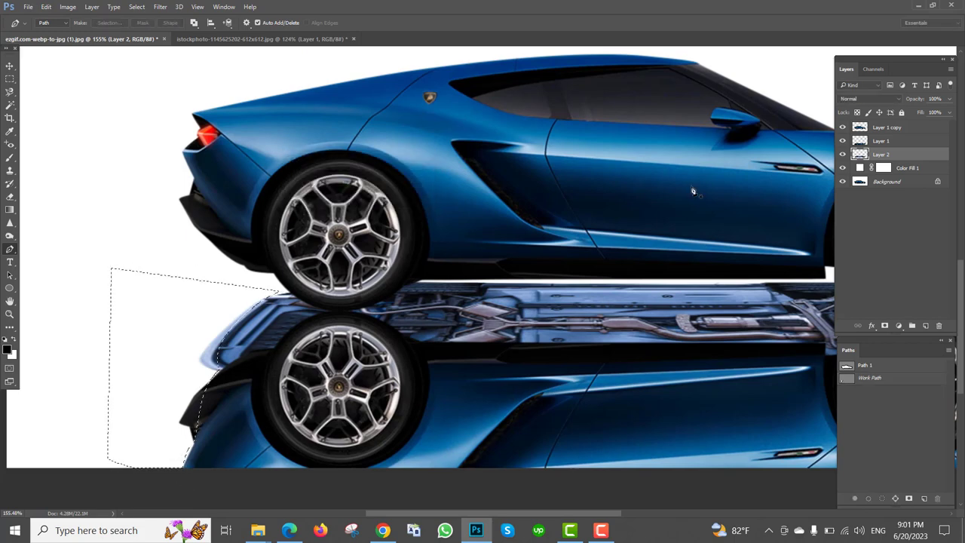
click(911, 140)
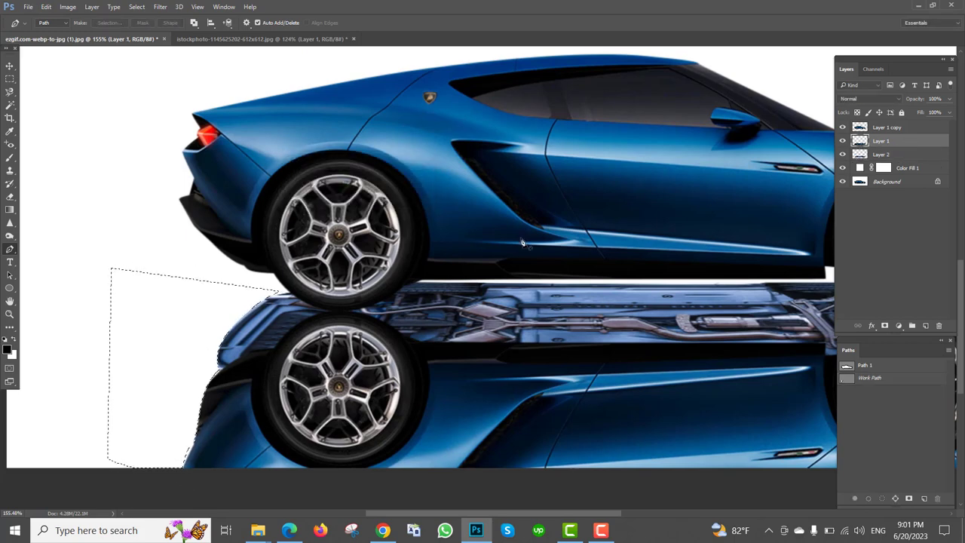
key(ctrl+0)
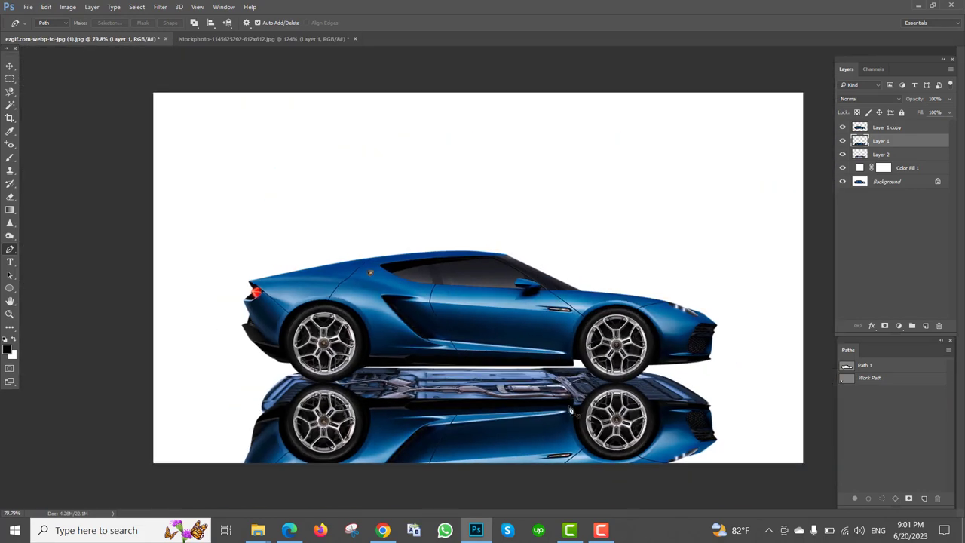
- Group Layer 1 and Layer 2 and check the group by toggling its visibility
scroll(567, 403, up, 2)
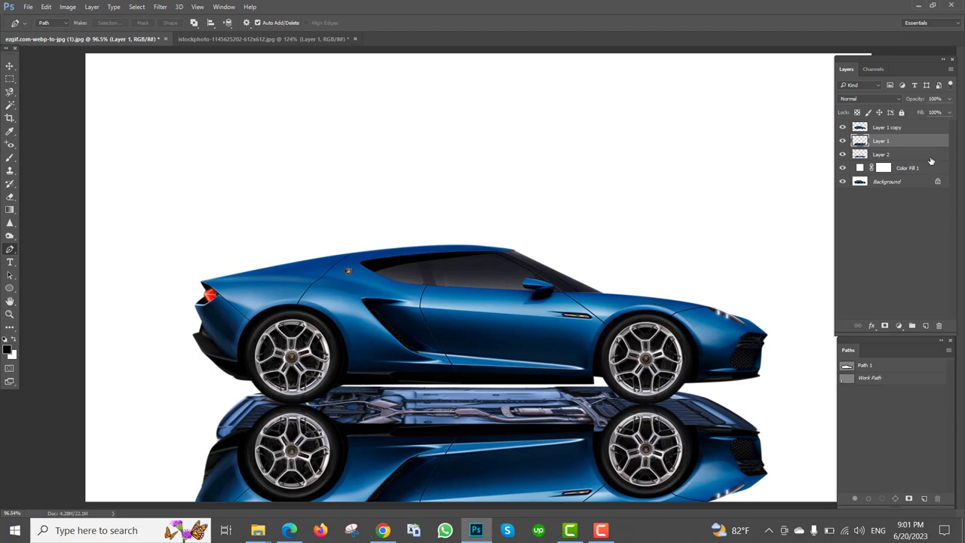
shift+click(931, 156)
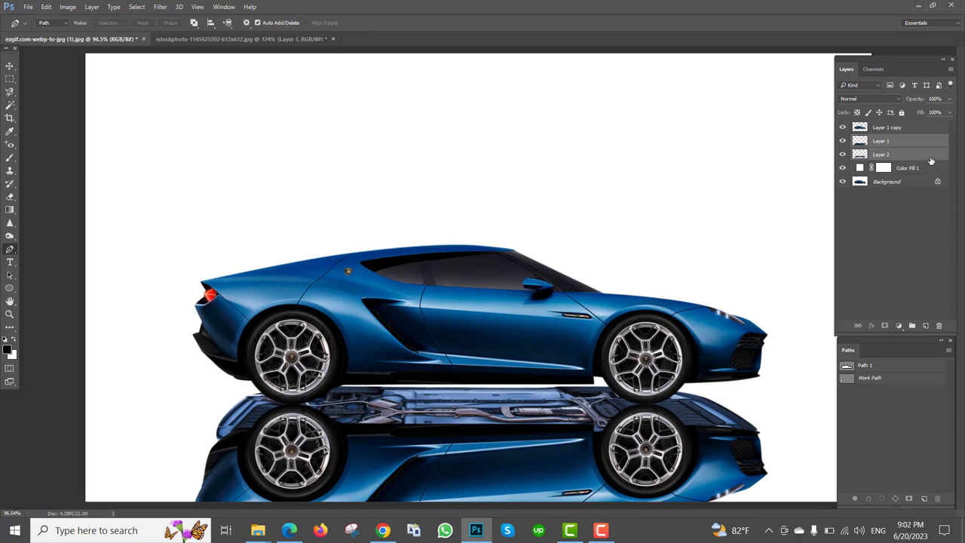
key(ctrl+g)
click(842, 140)
click(843, 140)
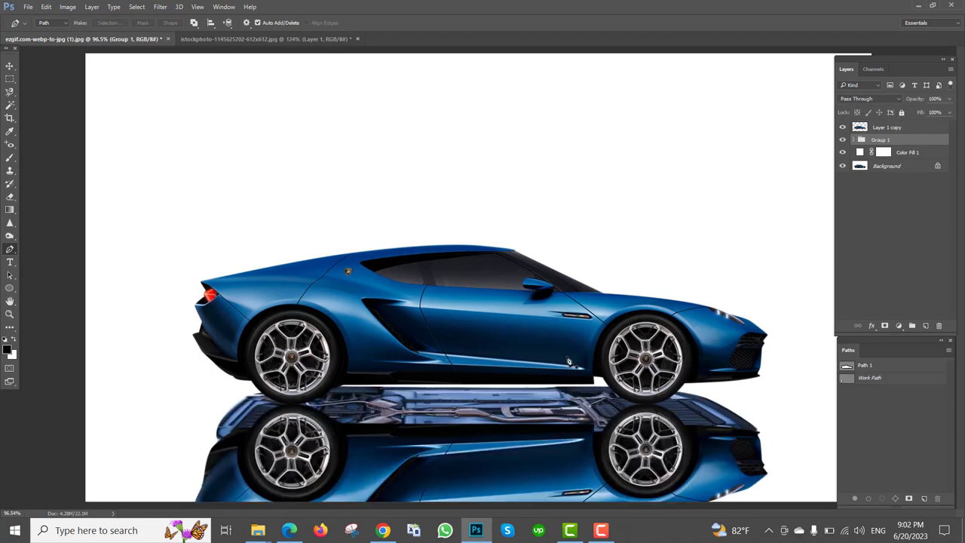
scroll(631, 326, up, 2)
scroll(631, 328, down, 2)
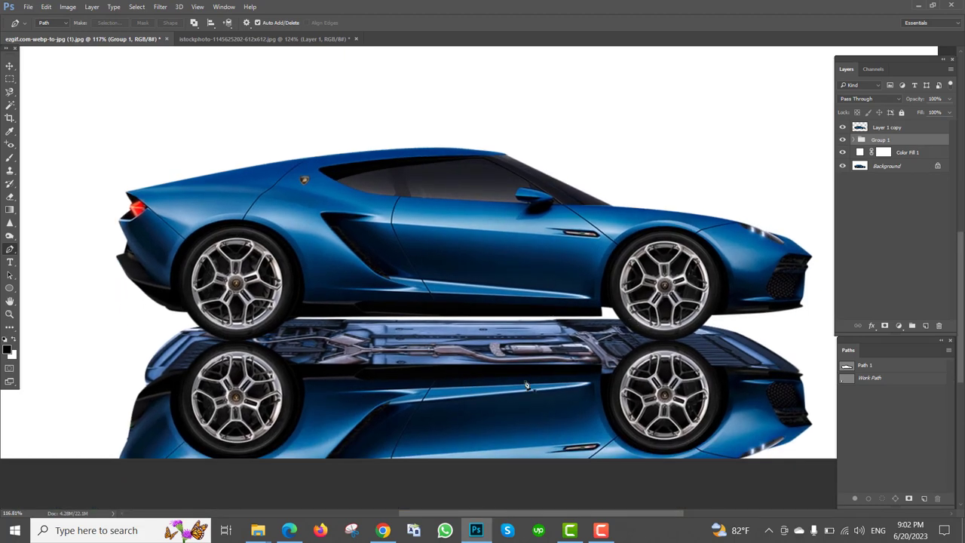
- Add a layer mask to Group 1 and fade the reflection downward with linear gradients at 53% opacity
click(891, 326)
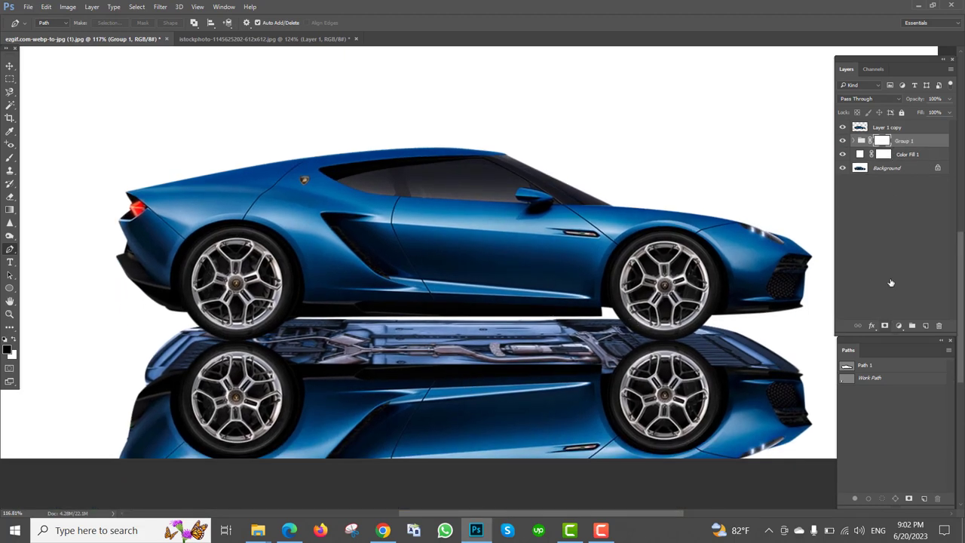
click(9, 212)
drag(459, 417, 467, 458)
key(ctrl+z)
drag(464, 256, 467, 492)
drag(465, 372, 466, 444)
- Refine the reflection's fade on the Group 1 mask with further vertical linear gradients from the sill down
scroll(471, 376, down, 3)
drag(469, 329, 472, 475)
drag(471, 344, 472, 479)
key(ctrl+z)
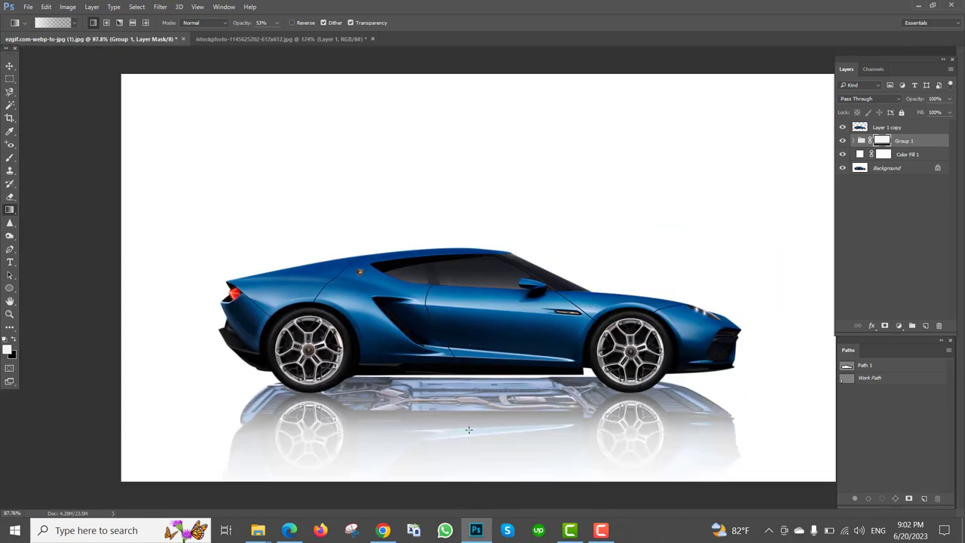
drag(473, 437, 473, 437)
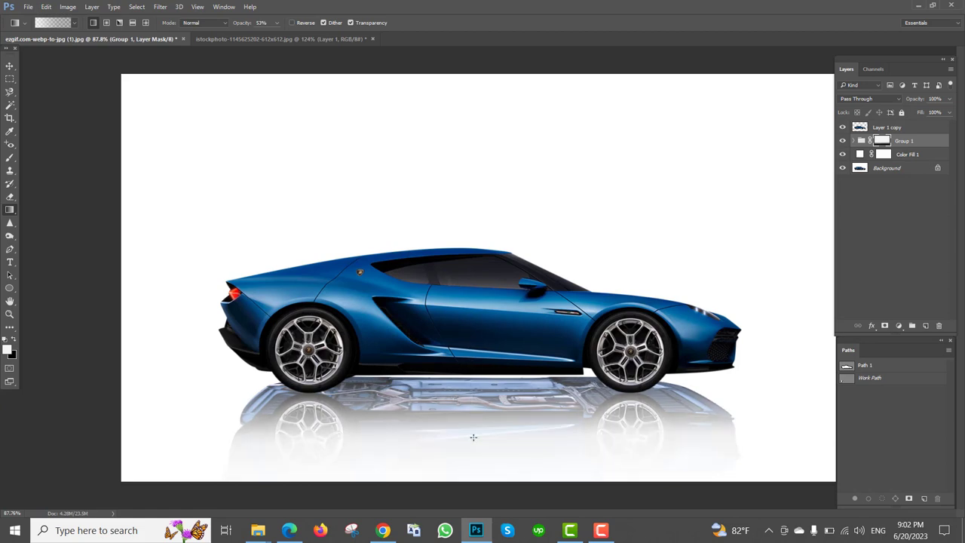
drag(476, 368, 477, 447)
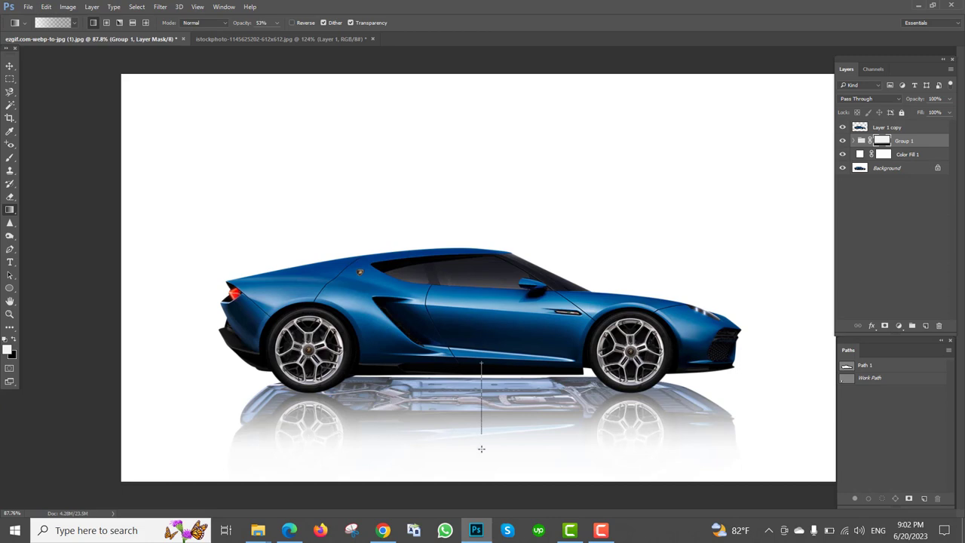
drag(480, 323, 482, 466)
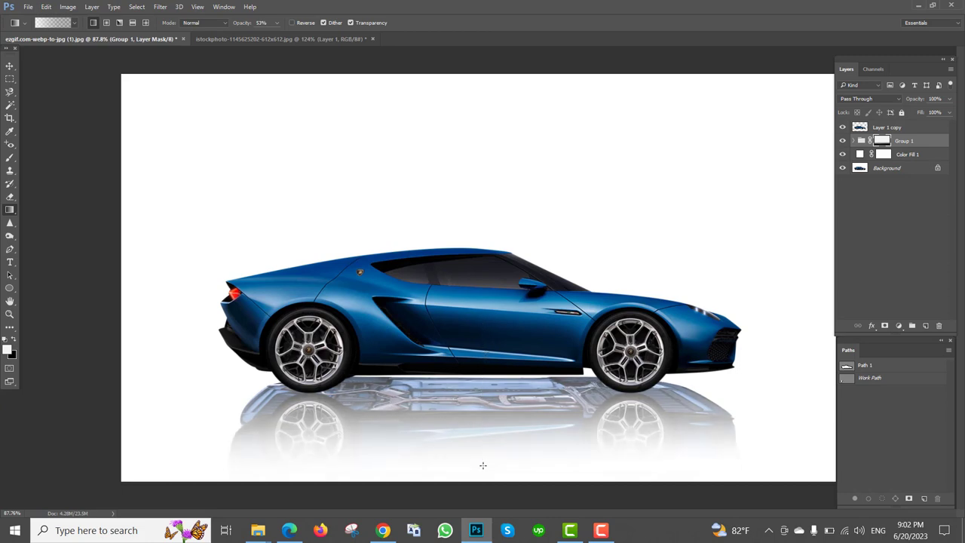
- Begin a shadow pen path under the front bumper, curve it toward the ground and nudge the lower anchor upward
scroll(607, 384, up, 3)
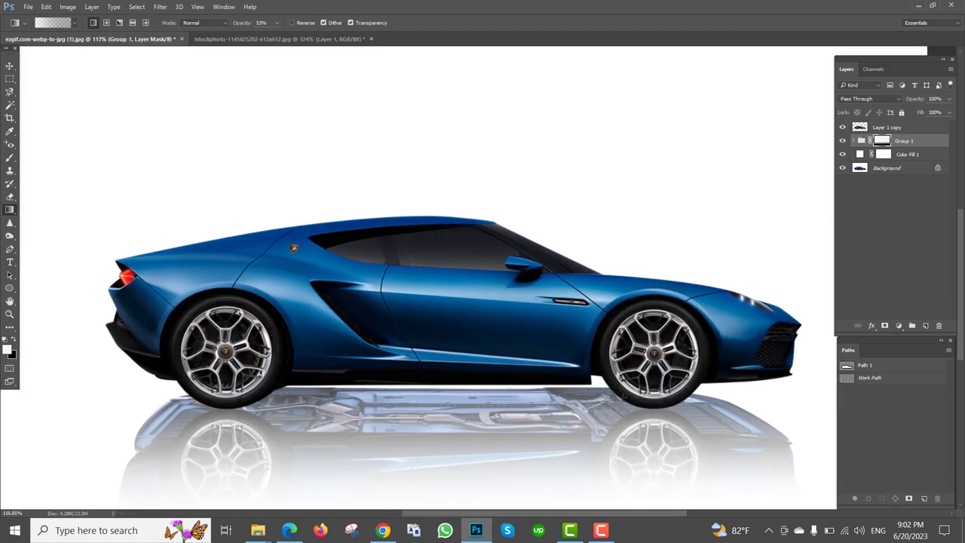
key(p)
scroll(754, 383, up, 3)
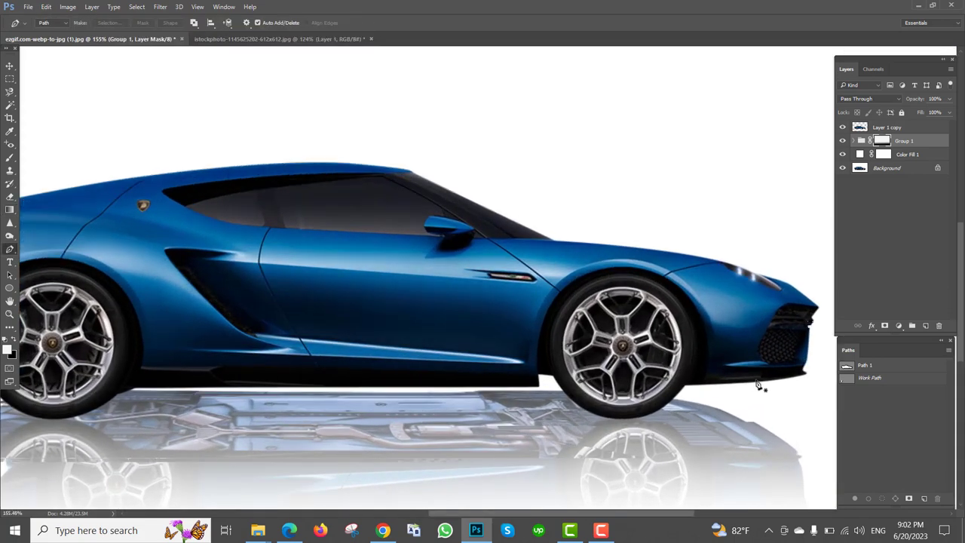
drag(750, 376, 779, 384)
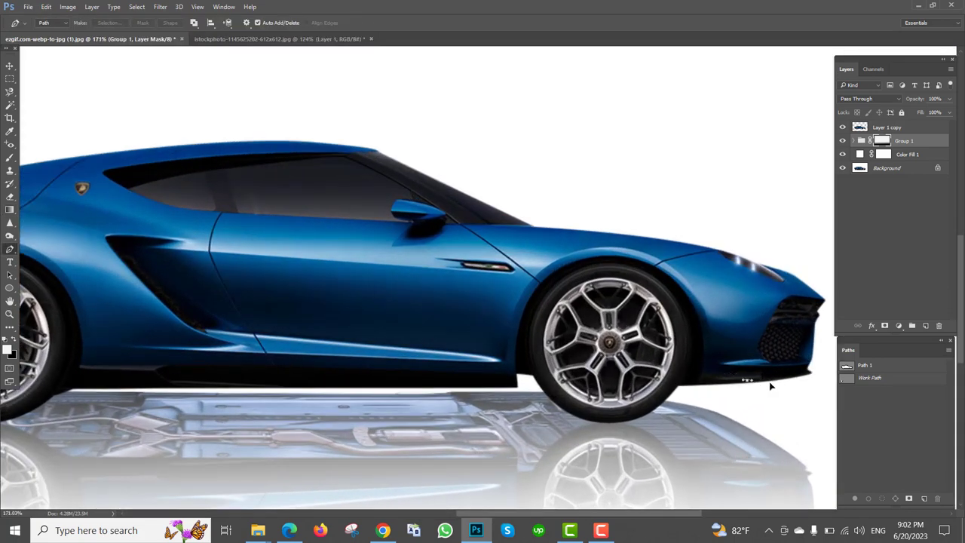
drag(800, 433, 773, 445)
drag(476, 415, 424, 421)
key(ctrl+z)
key(Up)
key(Up)
key(Up)
key(Up)
key(Up)
key(Up)
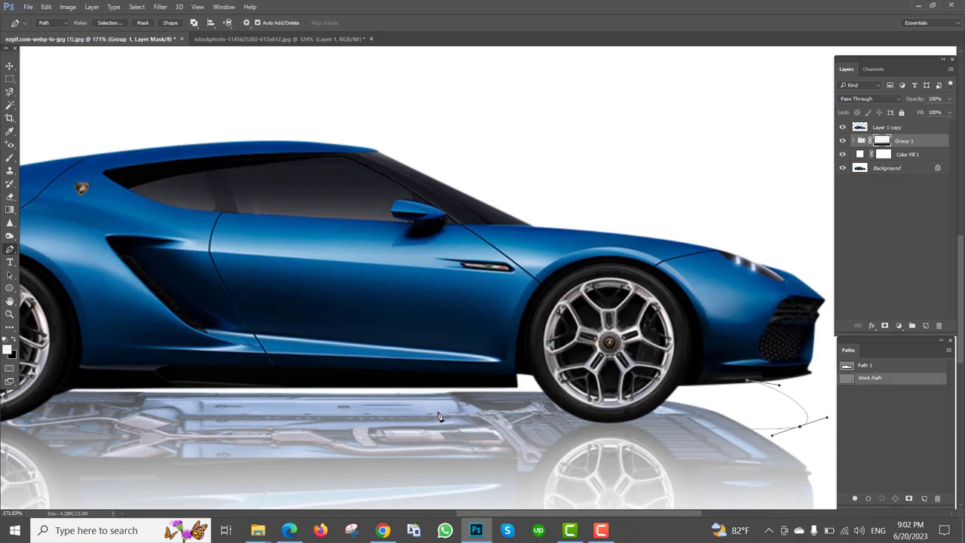
- Extend the shadow path along the ground line past the rear wheel and close it along the car's underside
drag(407, 414, 373, 415)
key(ctrl+z)
drag(271, 422, 623, 392)
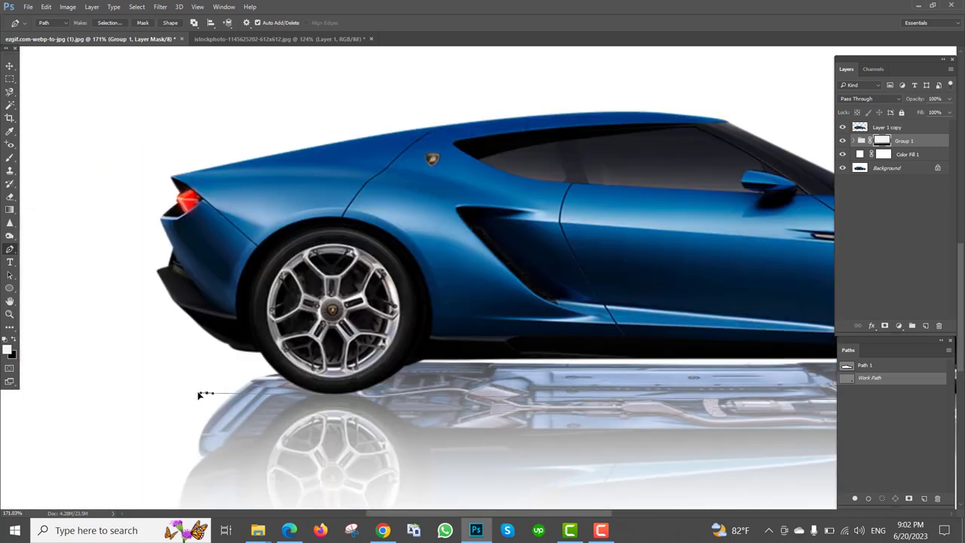
drag(232, 335, 122, 341)
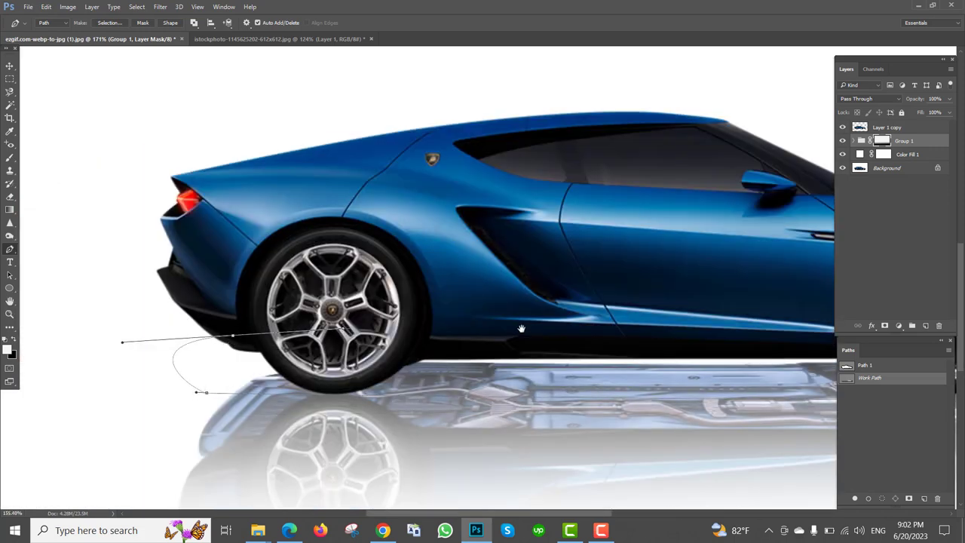
scroll(479, 327, down, 2)
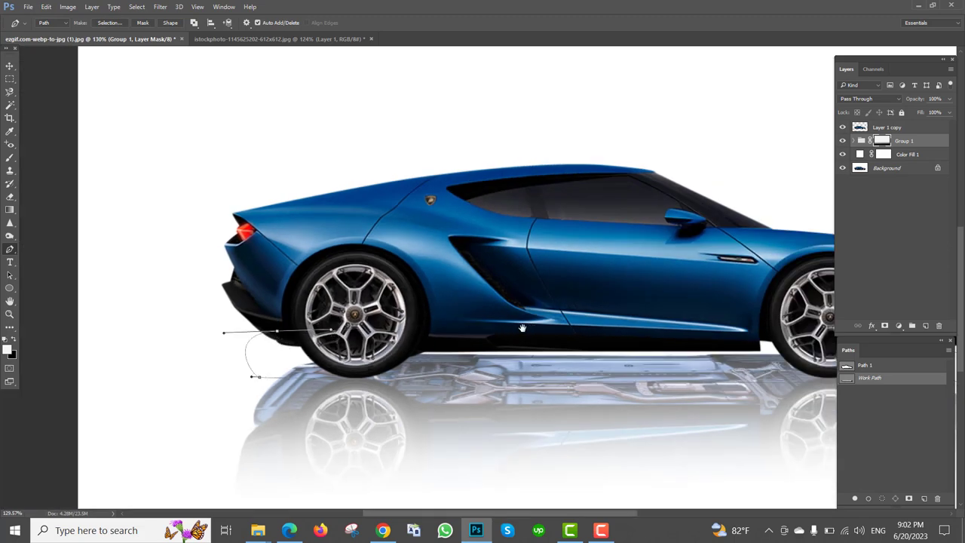
drag(522, 328, 260, 356)
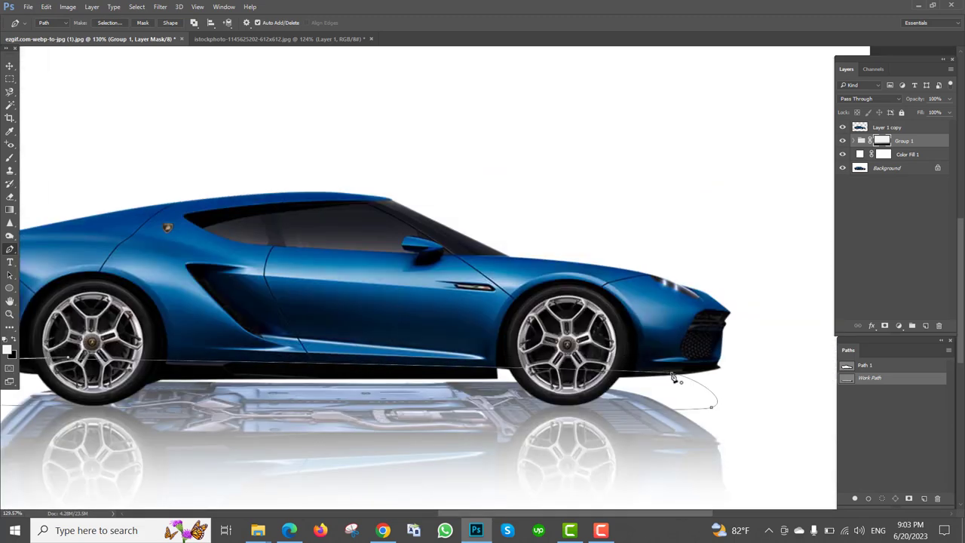
scroll(611, 408, up, 2)
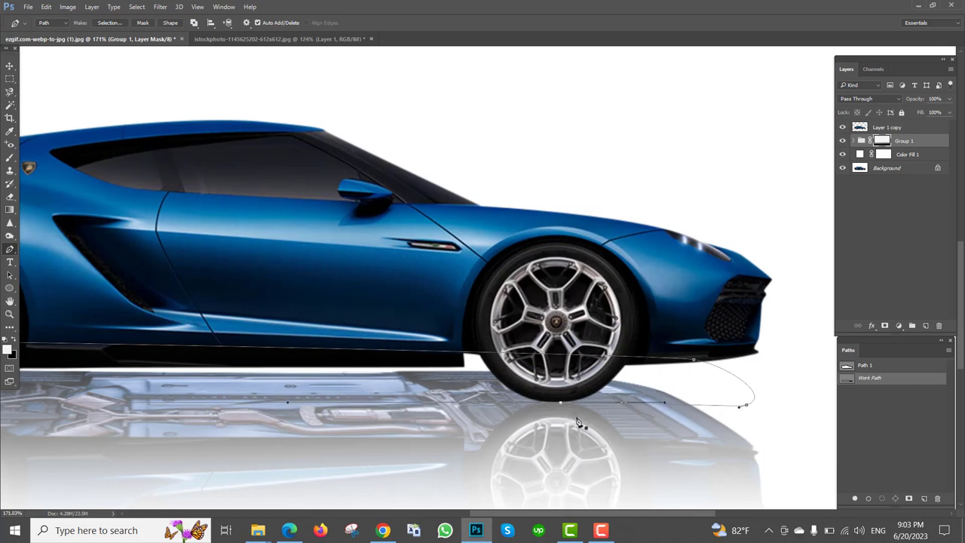
- Convert the shadow path to a selection and feather it by 20 pixels
scroll(577, 422, down, 3)
key(ctrl+Return)
key(shift+F6)
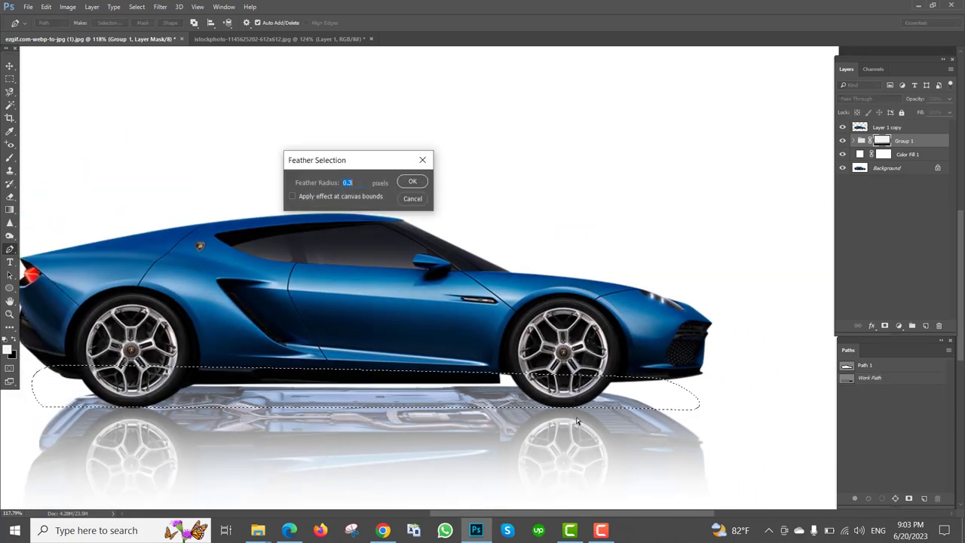
key(Return)
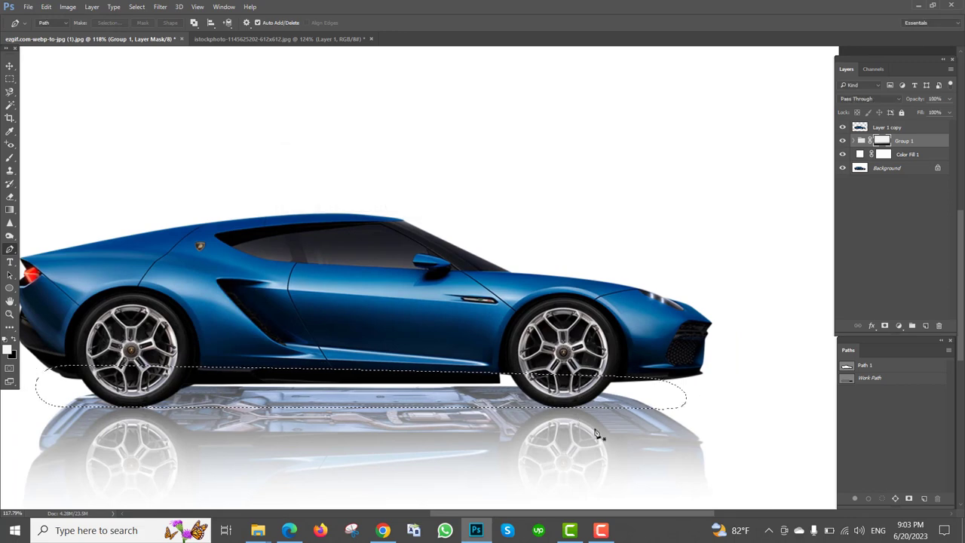
- Examine the reflection under the car by toggling Group 1's visibility and checking the layers inside it
click(900, 323)
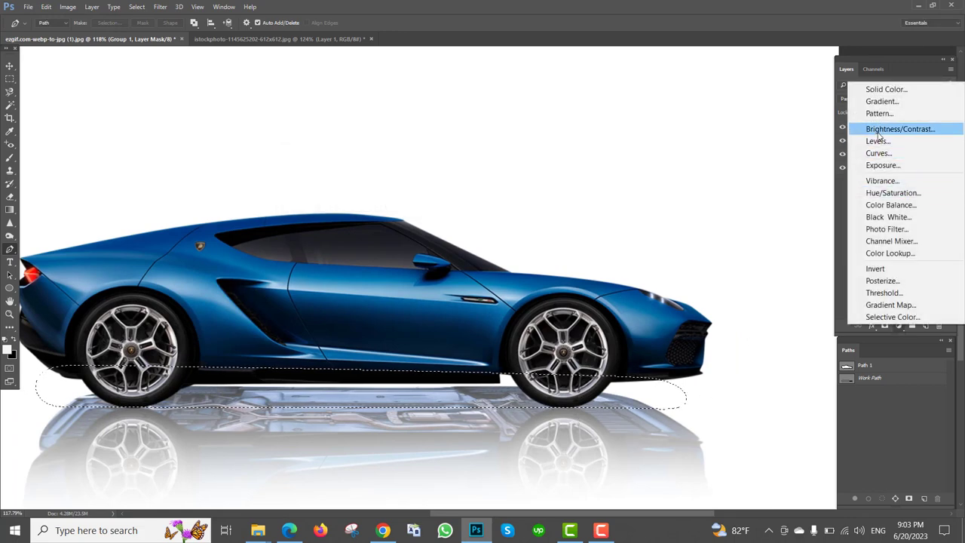
click(836, 201)
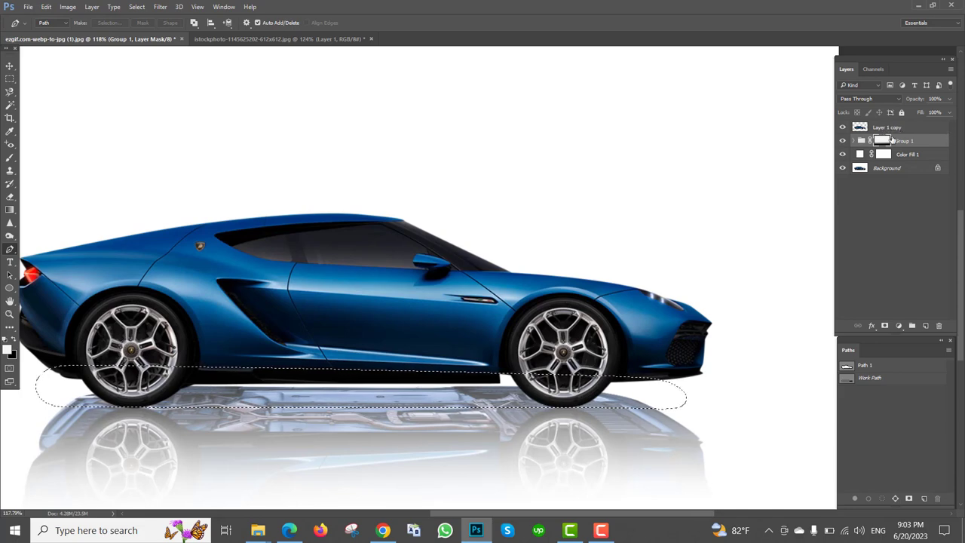
click(843, 141)
click(843, 141)
click(854, 143)
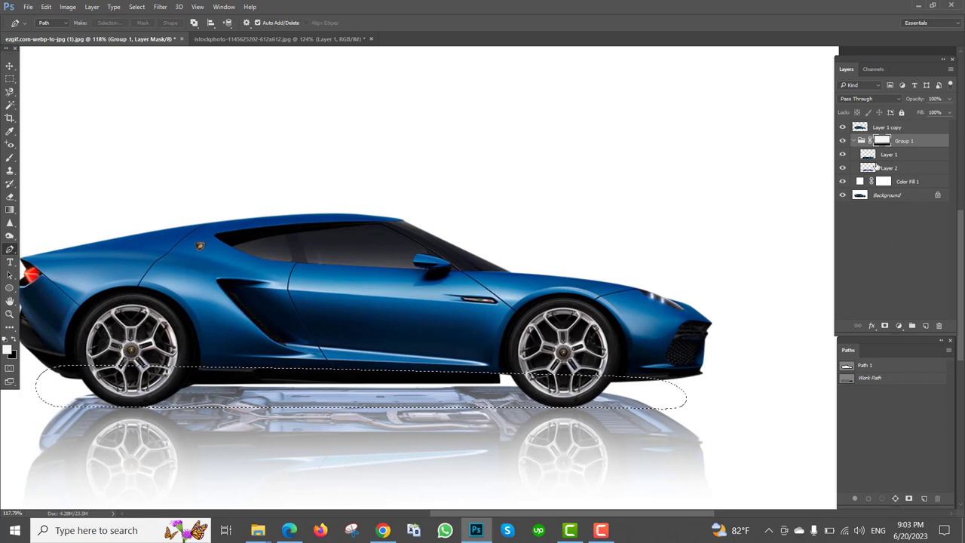
click(854, 142)
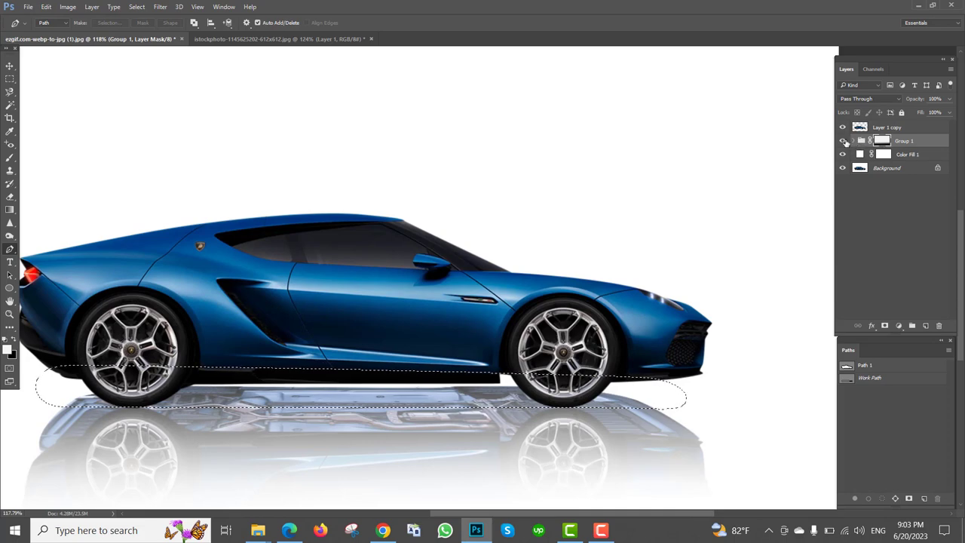
click(843, 141)
click(842, 141)
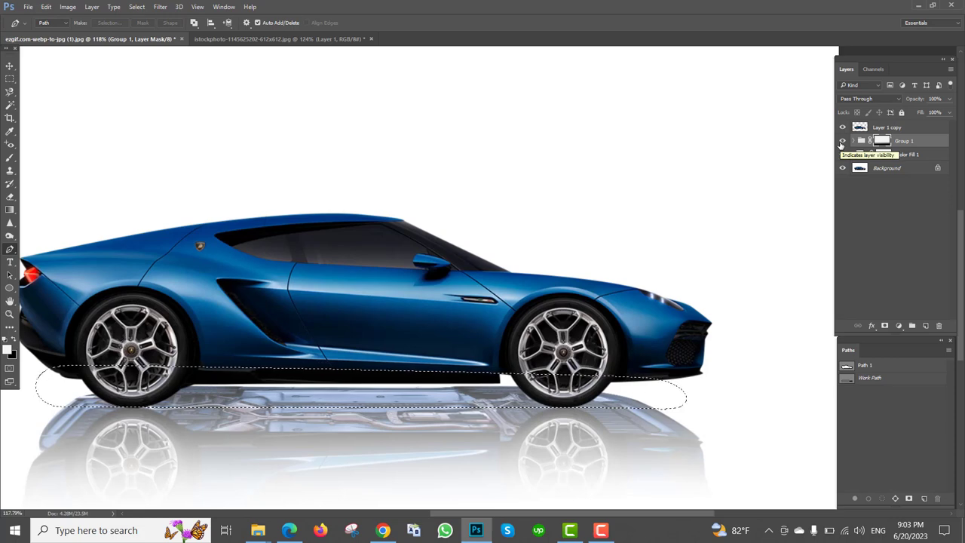
click(842, 141)
click(842, 141)
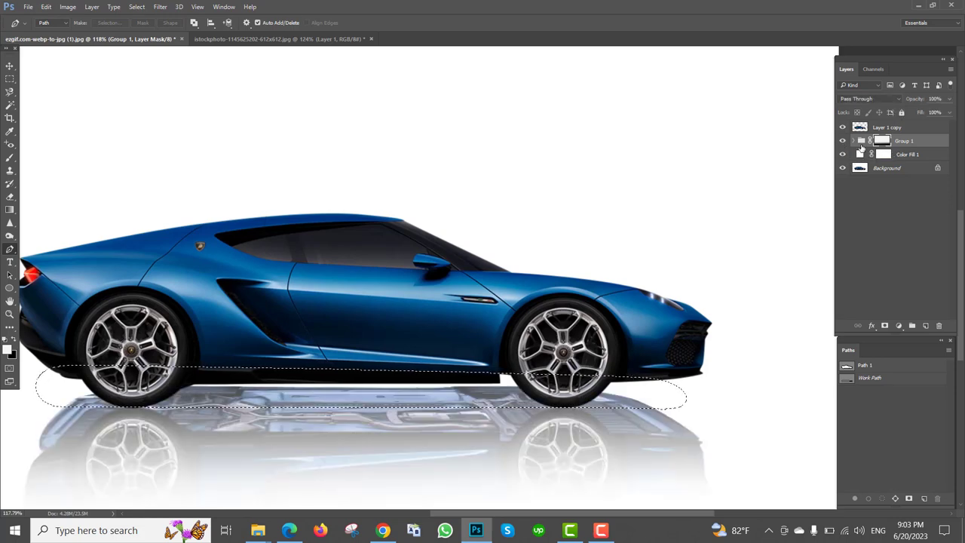
- Try filling the feathered selection with a black (#000000) Solid Color layer as the ground shadow
click(899, 325)
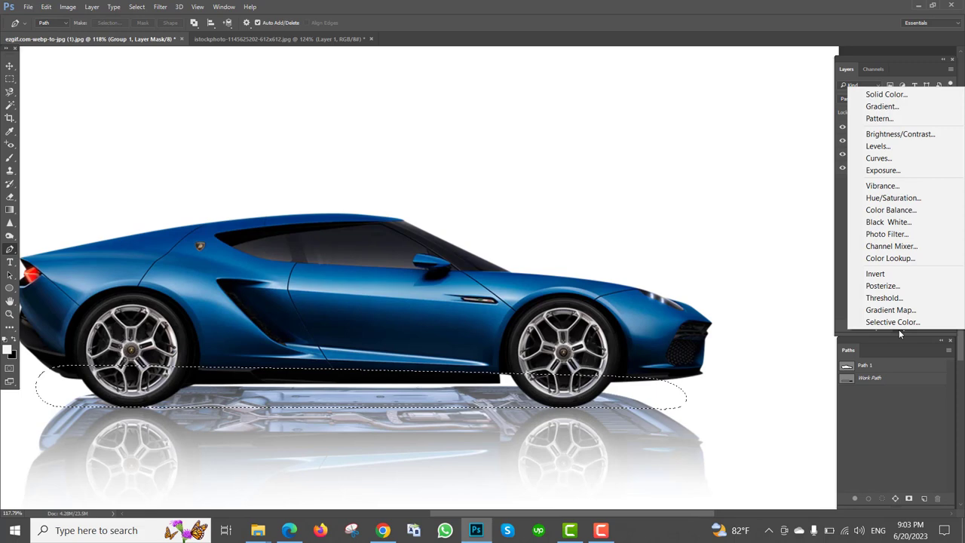
click(888, 95)
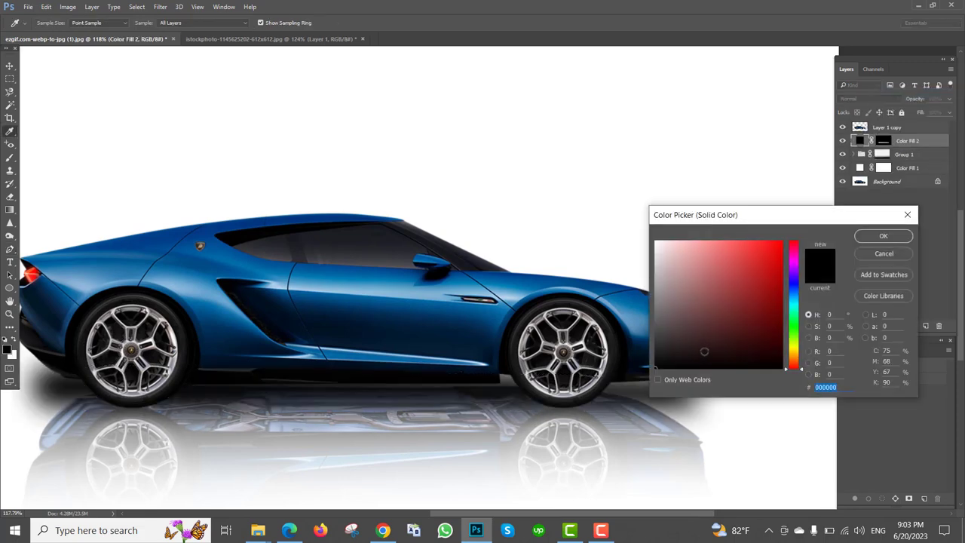
click(882, 237)
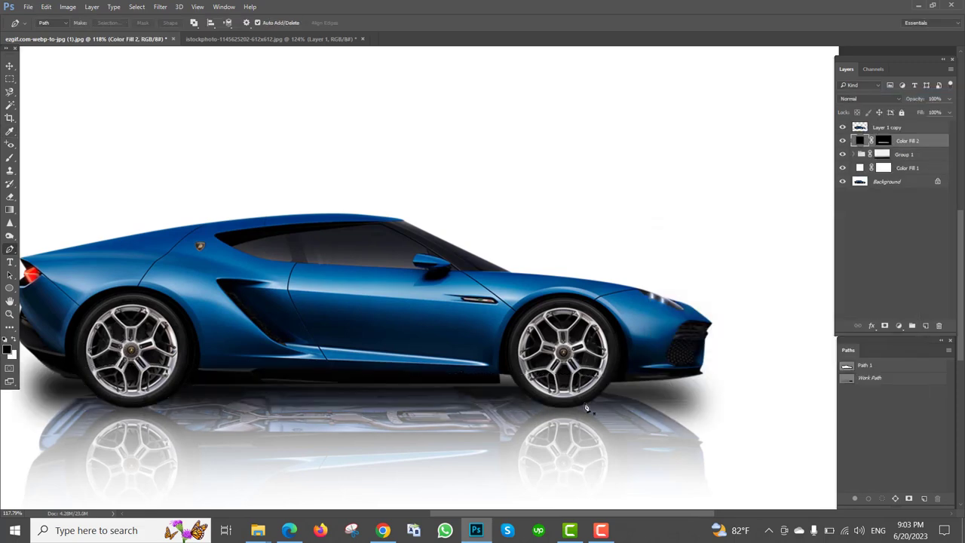
- Undo the shadow fill, reload the path as a selection and feather it by less than 20 pixels
scroll(674, 414, up, 2)
key(ctrl+Return)
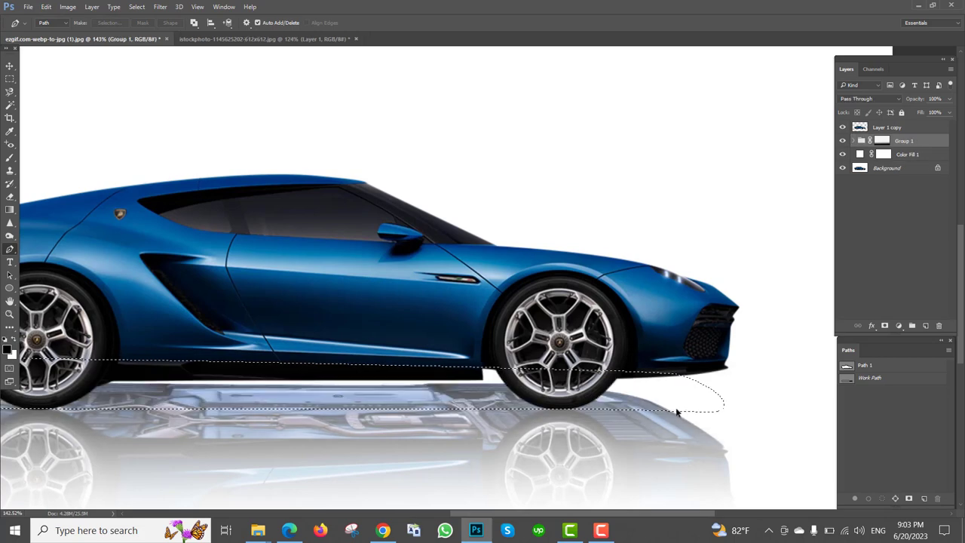
key(shift+F6)
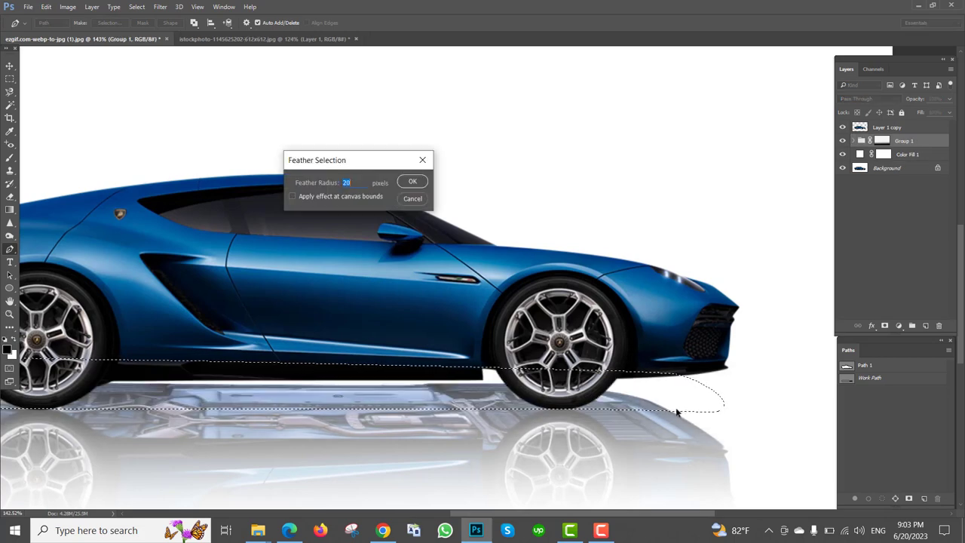
key(Return)
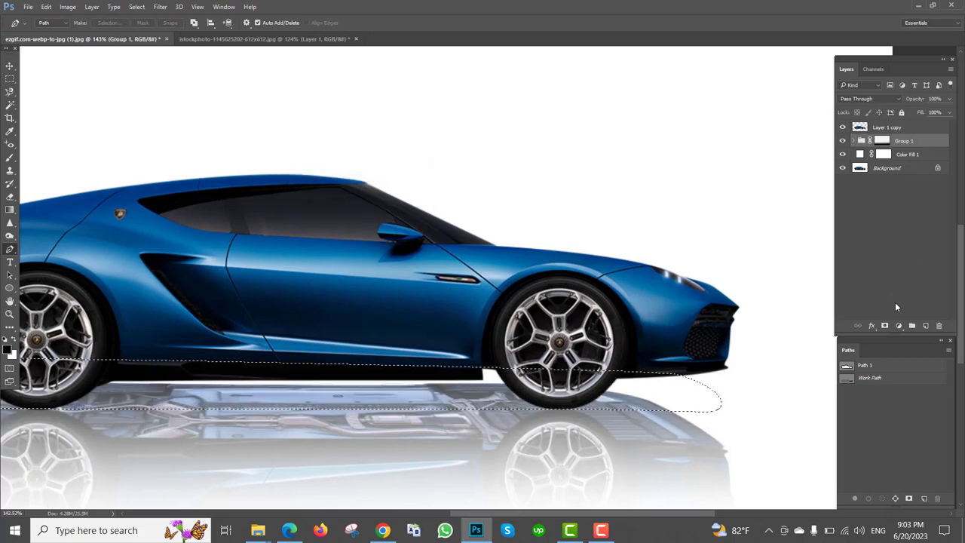
- Add a black (#000000) Solid Color fill layer above Group 1, masked by the more tightly feathered selection
click(898, 325)
click(867, 89)
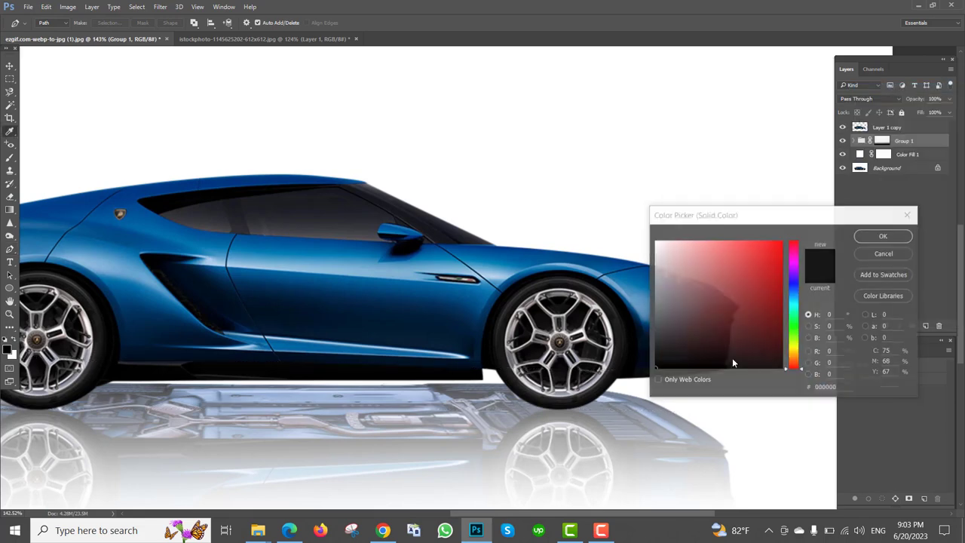
click(883, 236)
key(p)
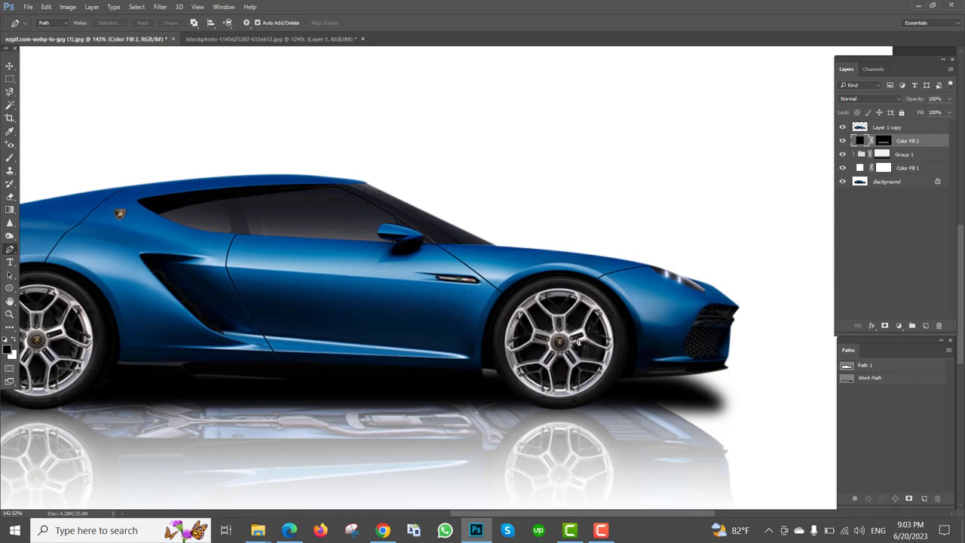
- Stretch the Color Fill 2 ground shadow downward to about 109% of its height
key(ctrl+t)
scroll(666, 402, down, 1)
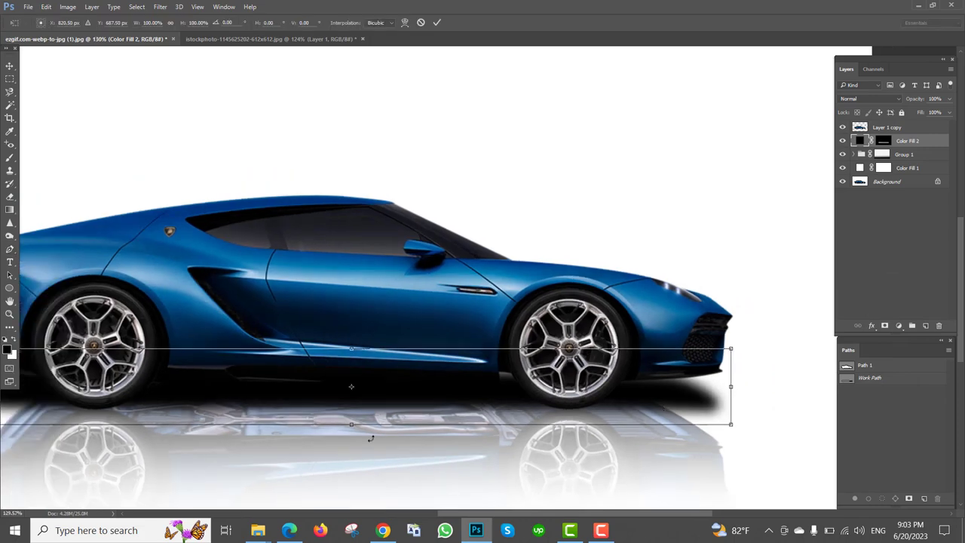
drag(351, 430, 350, 432)
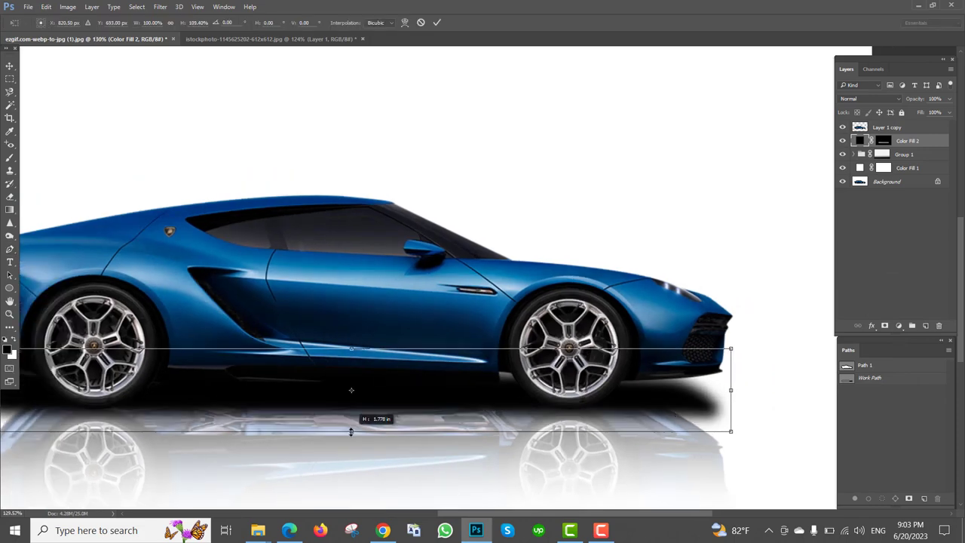
scroll(650, 373, up, 2)
- Distort the front corners of the Color Fill 2 shadow to fit under the car's nose and apply the transform
right_click(652, 381)
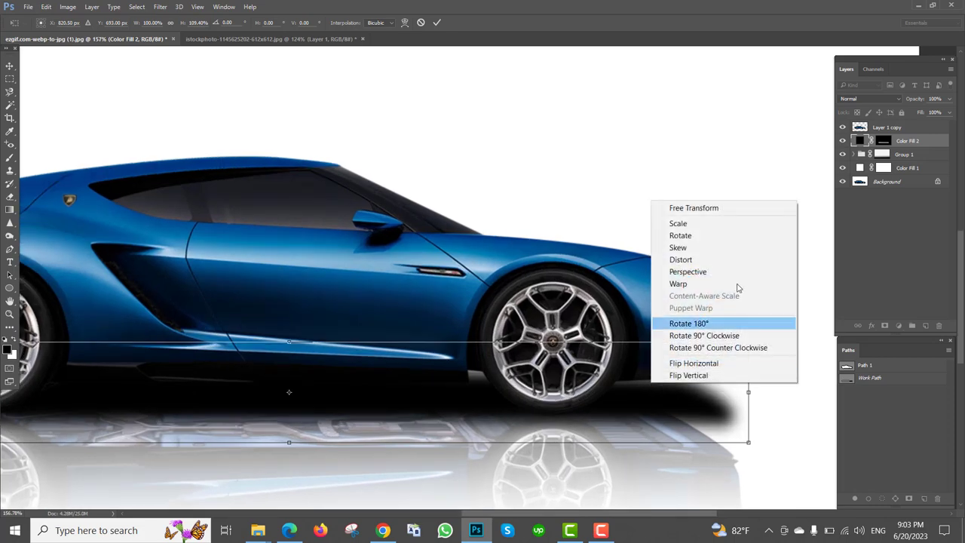
click(681, 259)
right_click(604, 397)
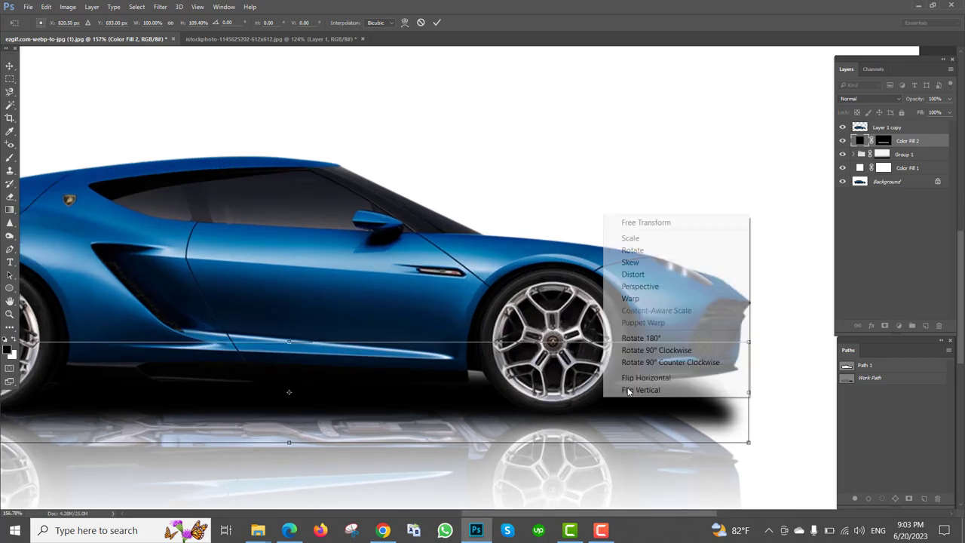
click(663, 275)
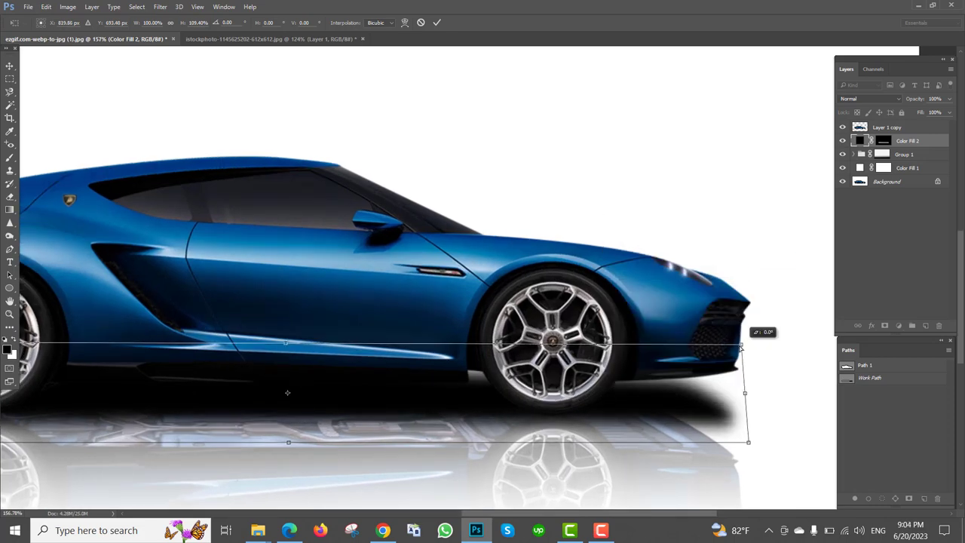
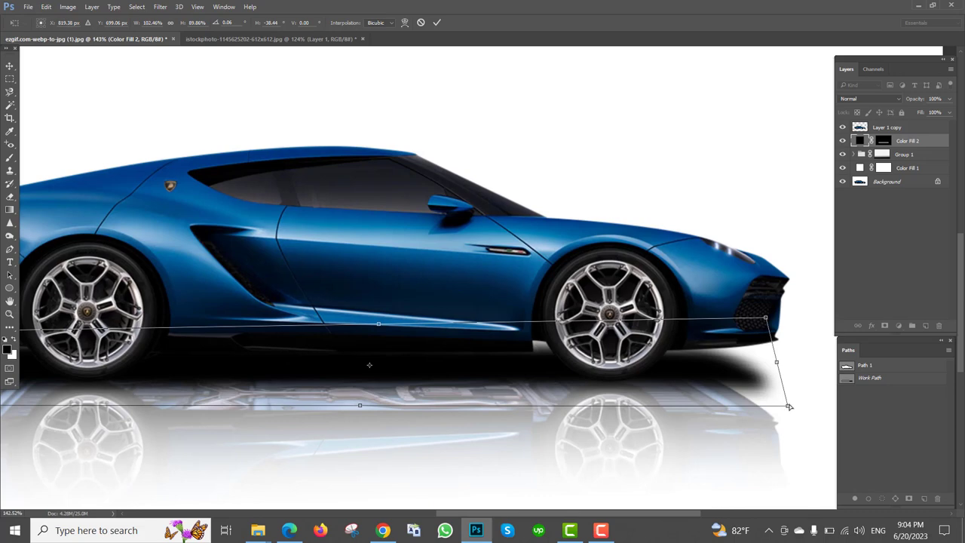
drag(789, 406, 790, 411)
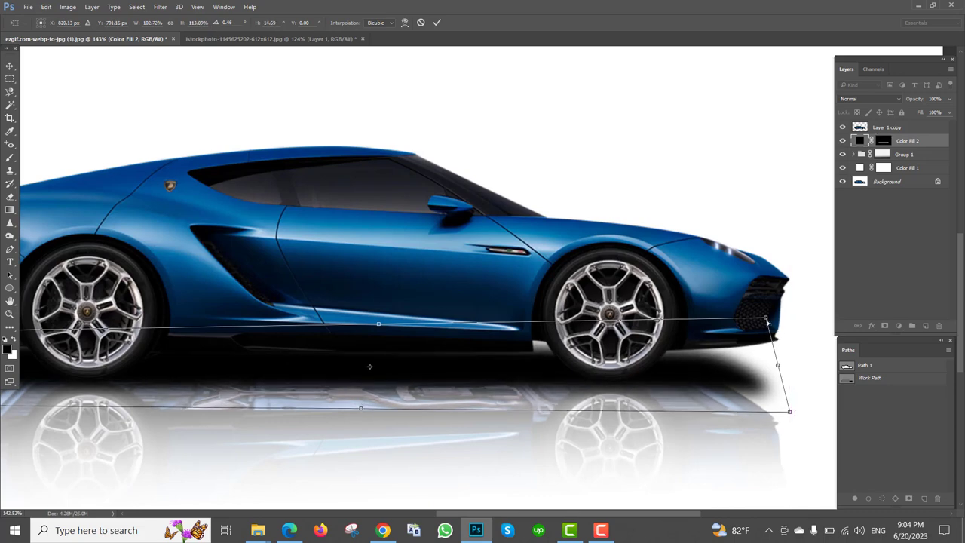
key(Return)
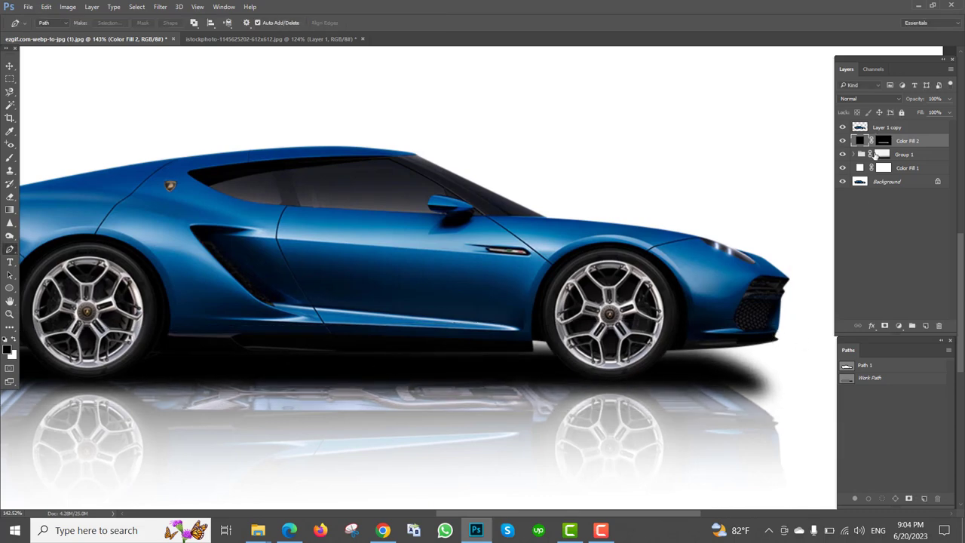
- Paint black on the Color Fill 2 mask with a soft brush of about 200 px to fade the shadow's front end
click(884, 141)
key(b)
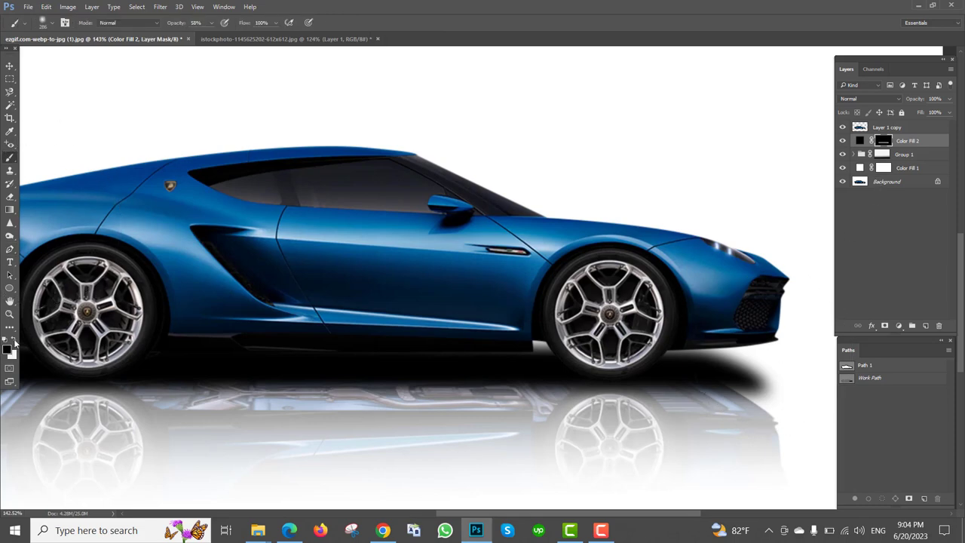
drag(456, 200, 399, 201)
scroll(678, 321, up, 1)
drag(679, 321, 540, 237)
mouse_move(630, 383)
mouse_down()
mouse_move(644, 372)
mouse_move(614, 373)
mouse_up()
drag(613, 370, 739, 339)
key(ctrl+z)
drag(655, 367, 620, 402)
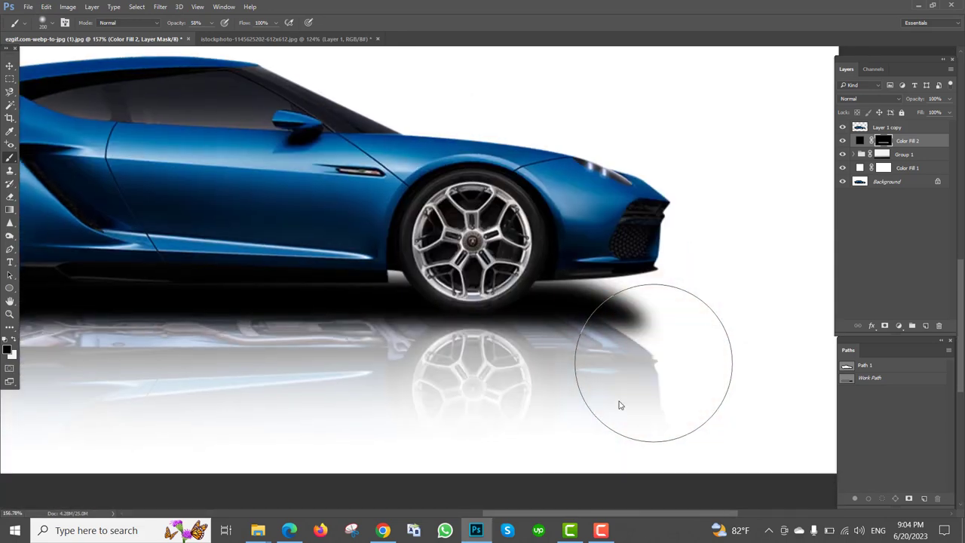
- Fade the shadow's rear end behind the back wheel by painting its mask black with a soft 162 px brush
click(859, 141)
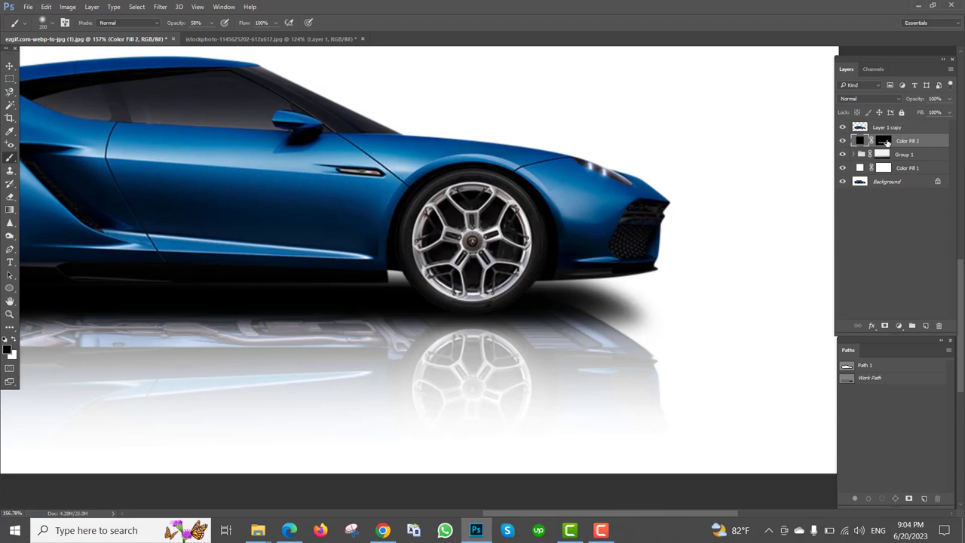
click(886, 141)
scroll(489, 395, down, 1)
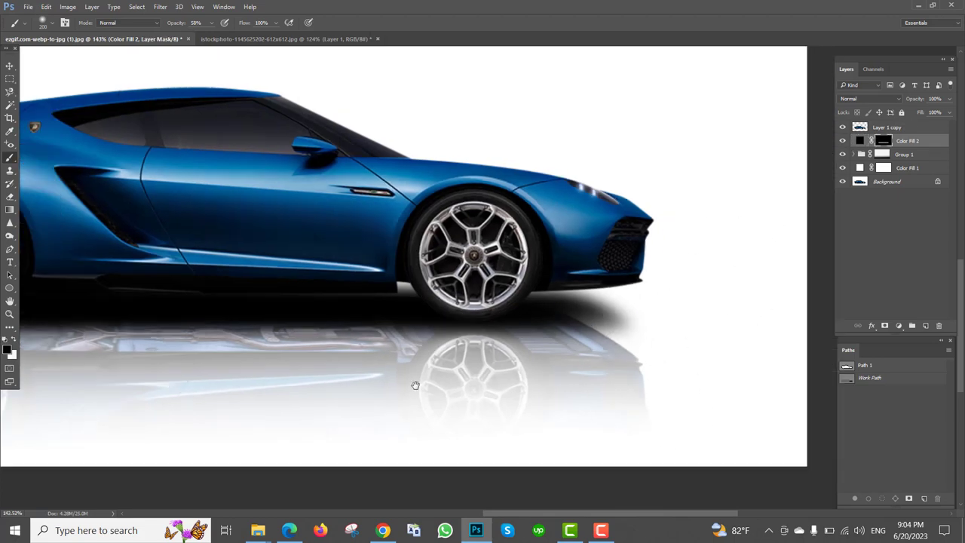
mouse_move(415, 386)
mouse_down()
mouse_move(510, 349)
mouse_move(553, 344)
mouse_up()
scroll(554, 342, up, 2)
mouse_move(399, 309)
mouse_down()
mouse_move(363, 317)
mouse_move(320, 299)
mouse_up()
click(324, 294)
click(298, 249)
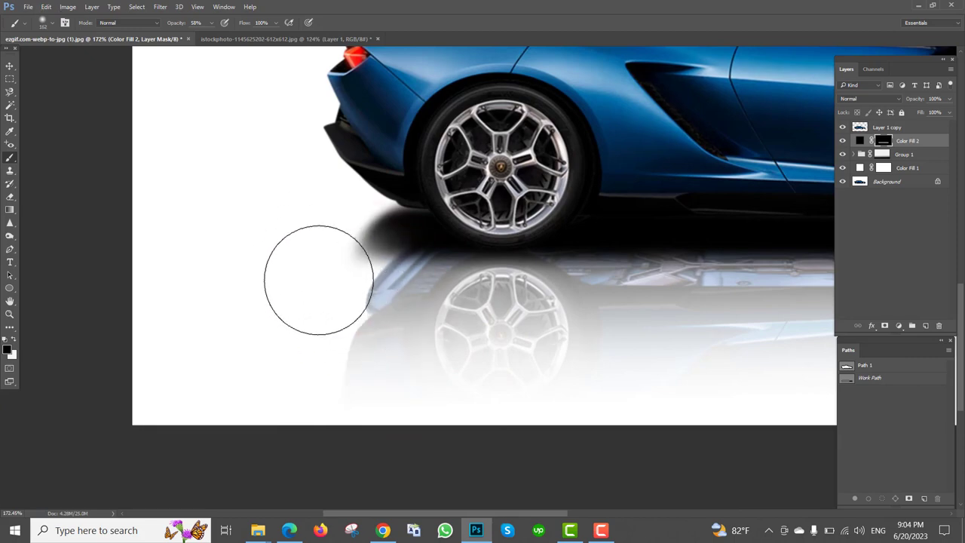
- Lower the Color Fill 2 shadow's opacity to 75% and compare the image with the shadow hidden and shown
key(ctrl+0)
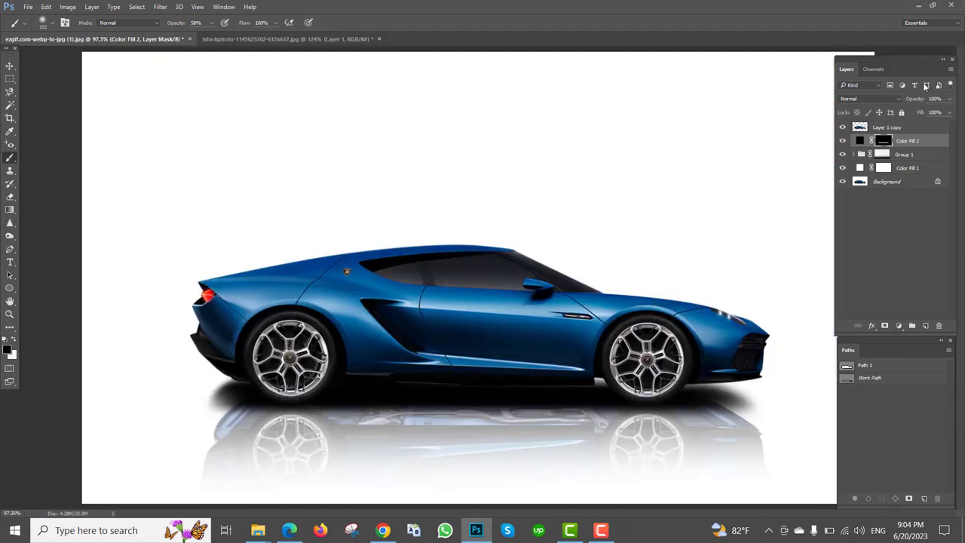
drag(909, 101, 912, 104)
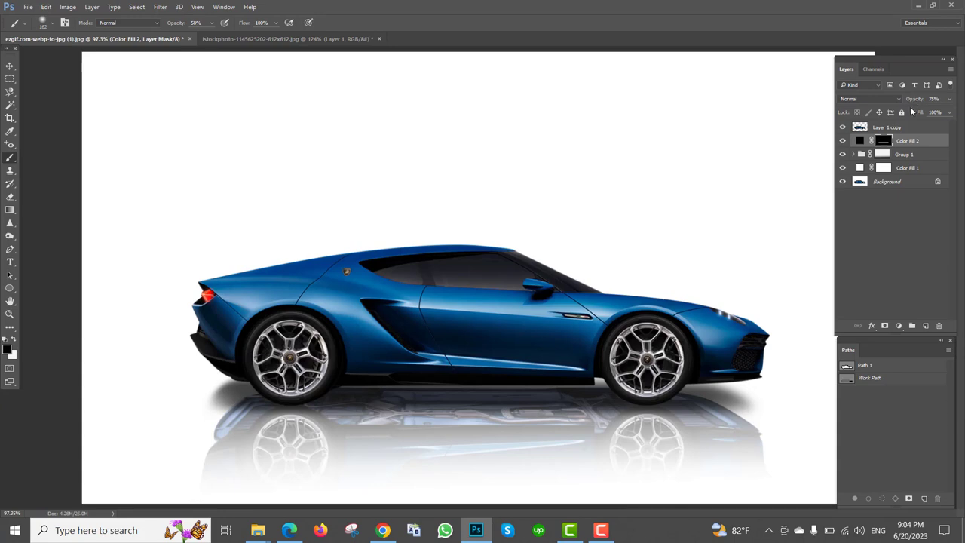
click(843, 142)
click(843, 141)
- Draw a flat ellipse path about 110 px wide and 10 px high under the front tire with the Ellipse tool
scroll(547, 395, up, 2)
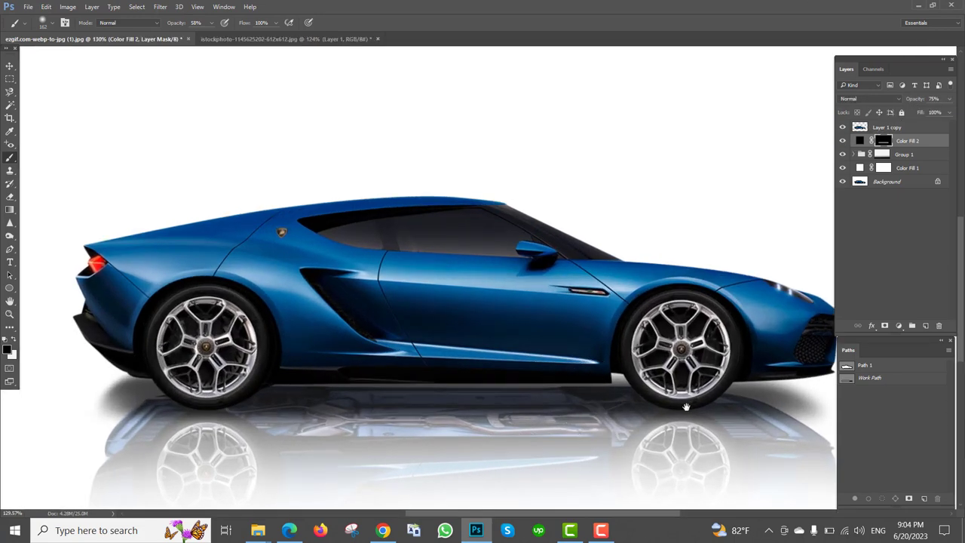
drag(686, 407, 525, 337)
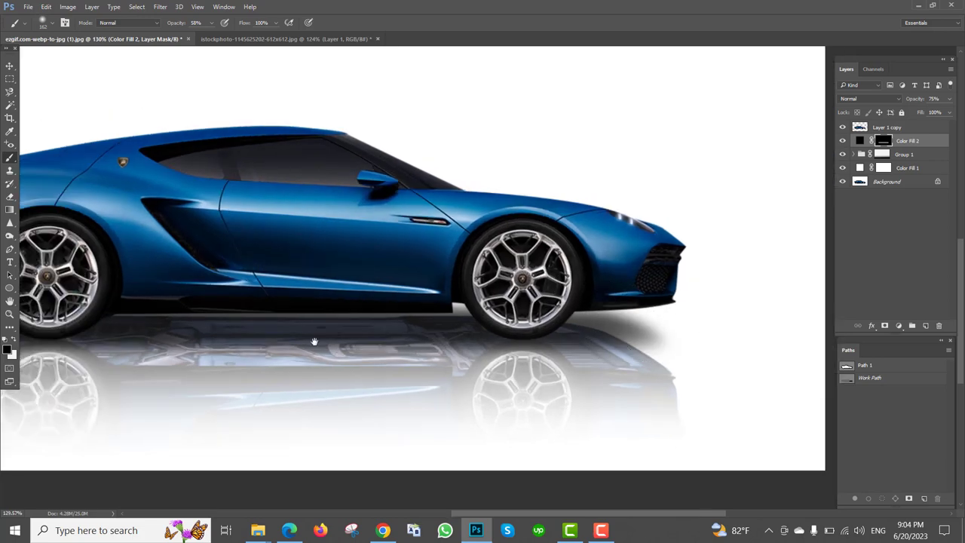
drag(211, 350, 426, 340)
scroll(268, 344, up, 3)
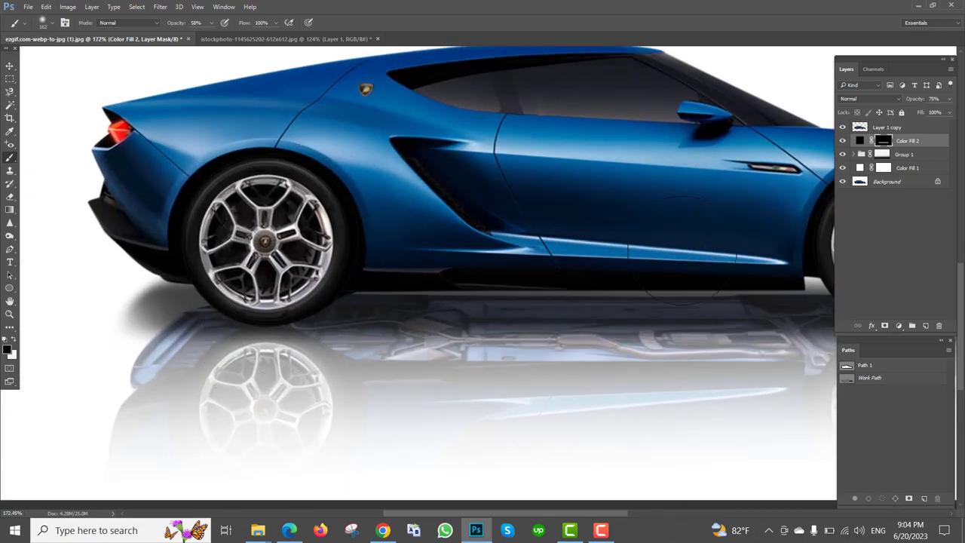
scroll(681, 251, up, 2)
drag(576, 249, 298, 253)
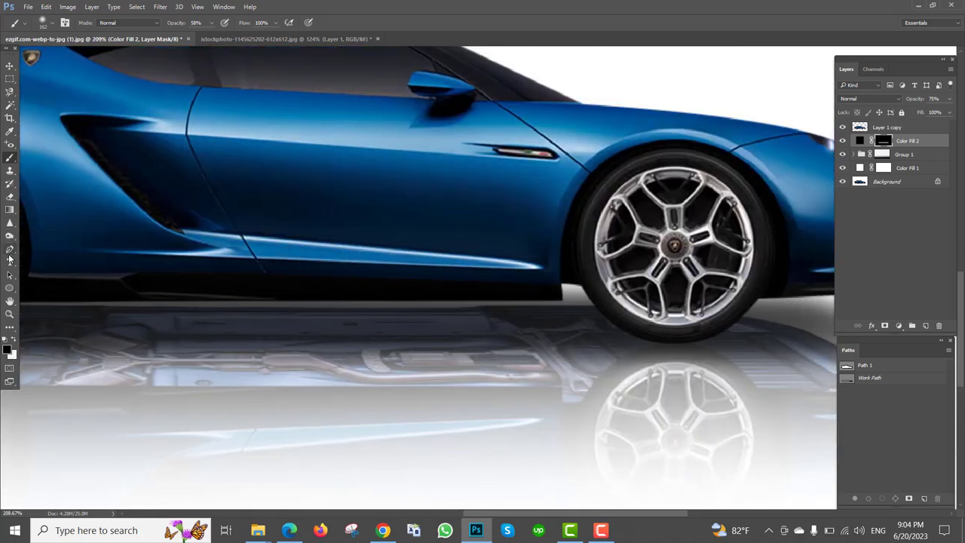
click(10, 287)
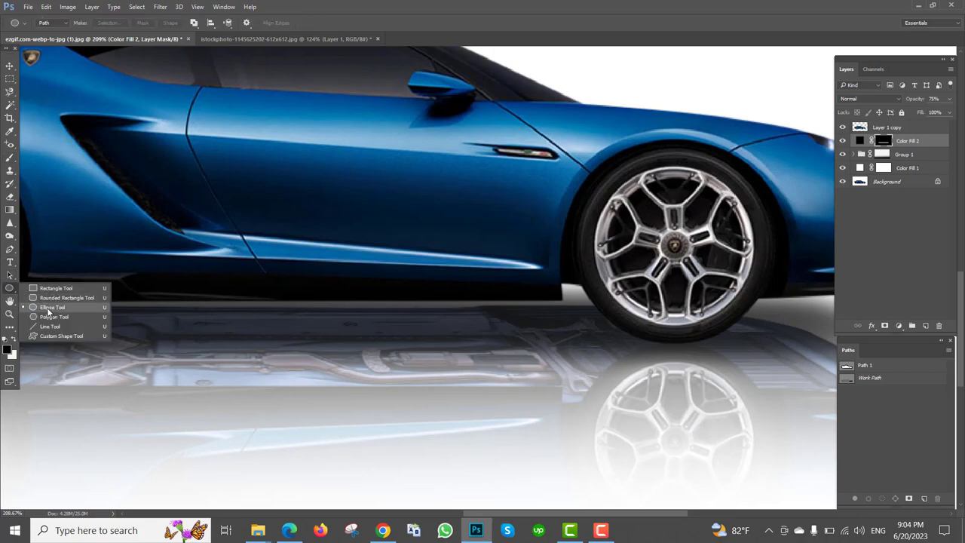
click(49, 308)
scroll(667, 323, up, 1)
scroll(667, 322, up, 5)
drag(343, 304, 536, 319)
click(891, 383)
- Draw a second flat ellipse path about 129 px wide and 14 px high under the rear tire
scroll(510, 339, down, 3)
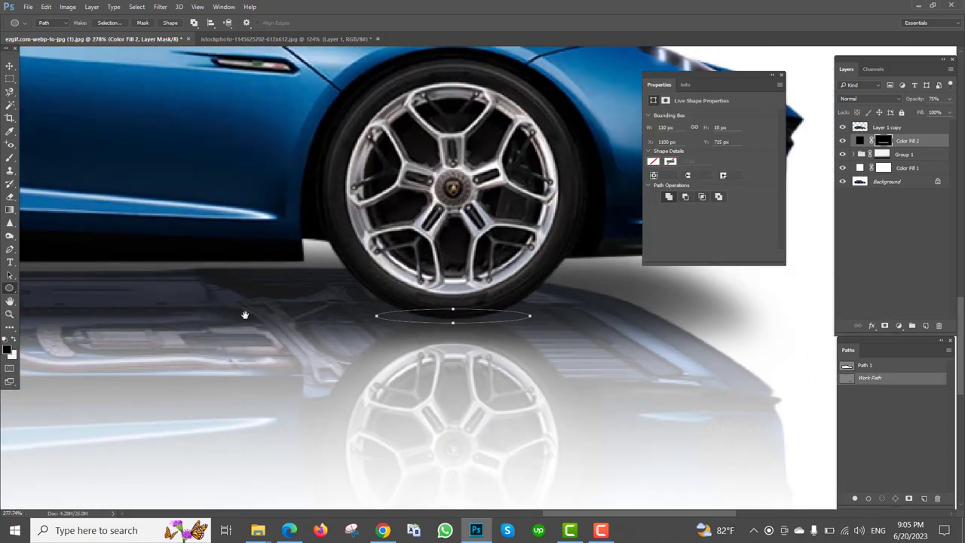
drag(635, 354, 523, 370)
scroll(344, 325, up, 2)
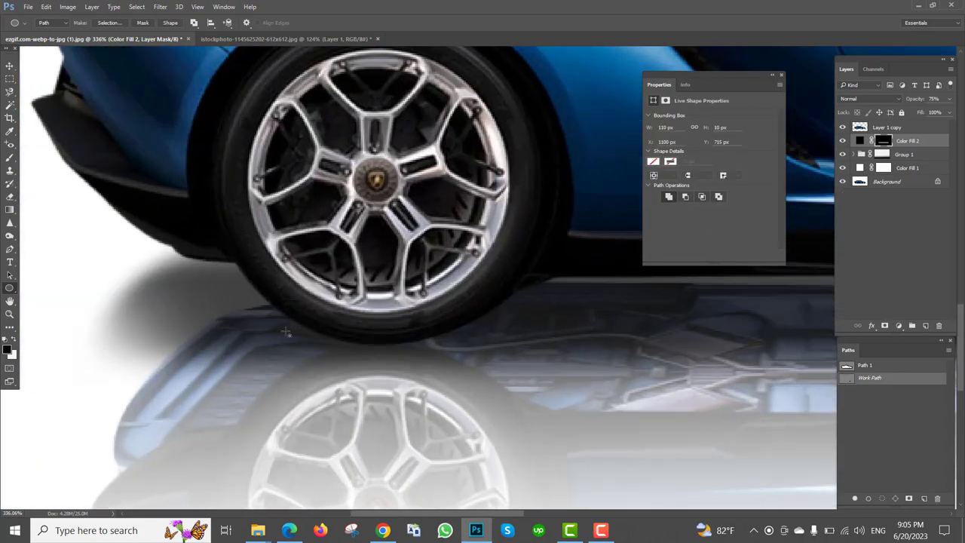
drag(279, 324, 491, 341)
scroll(492, 339, down, 9)
drag(638, 381, 264, 369)
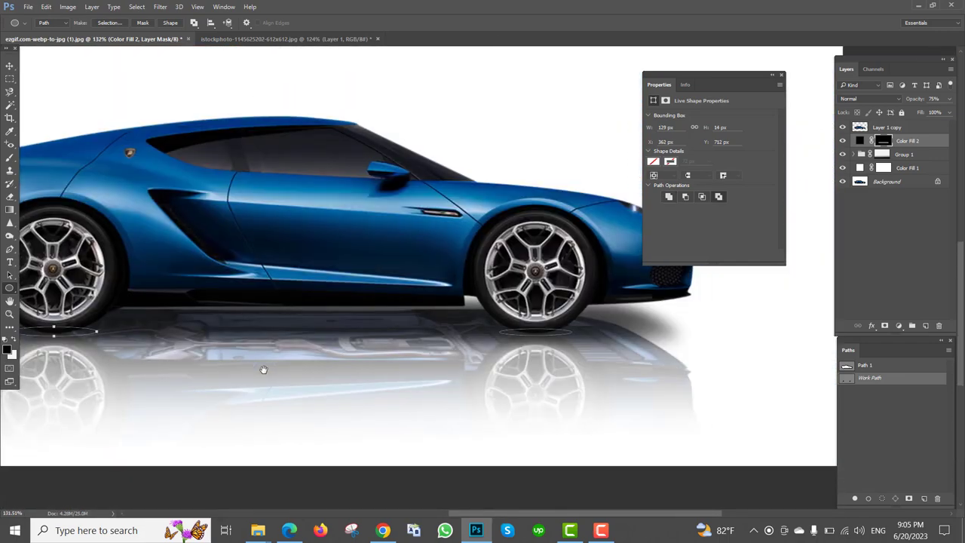
- Convert the two tire ellipses into a selection and feather it, undoing the first feather and applying it again
key(ctrl+Return)
key(shift+F6)
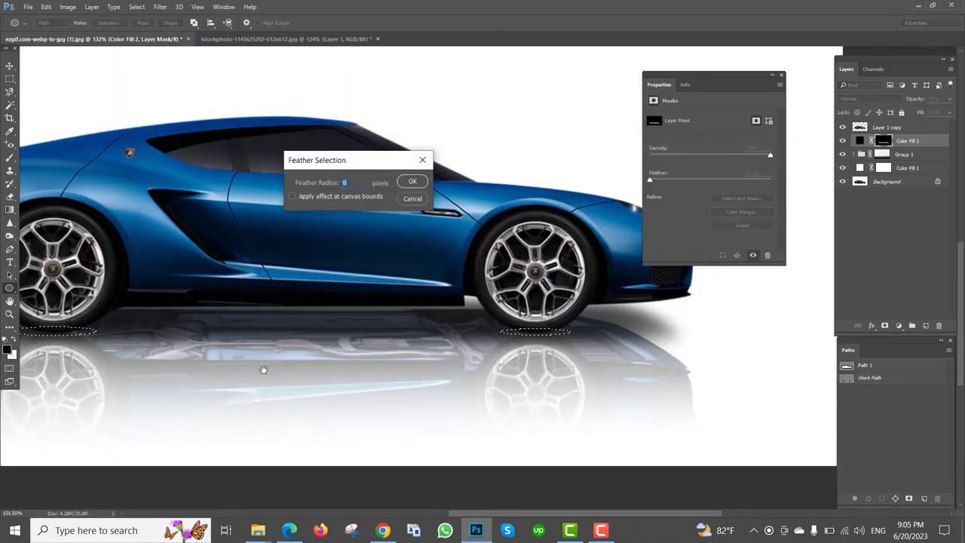
key(Return)
key(ctrl+z)
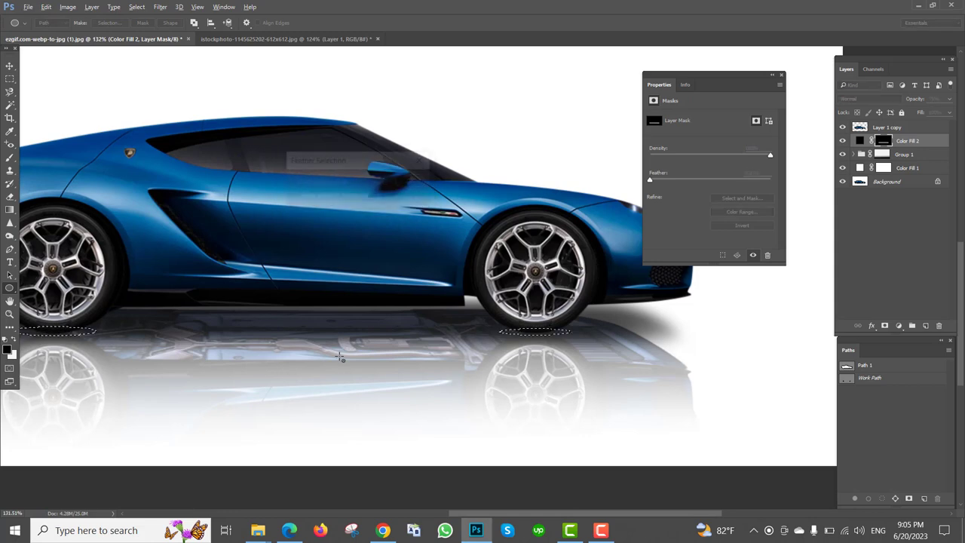
key(shift+F6)
key(Return)
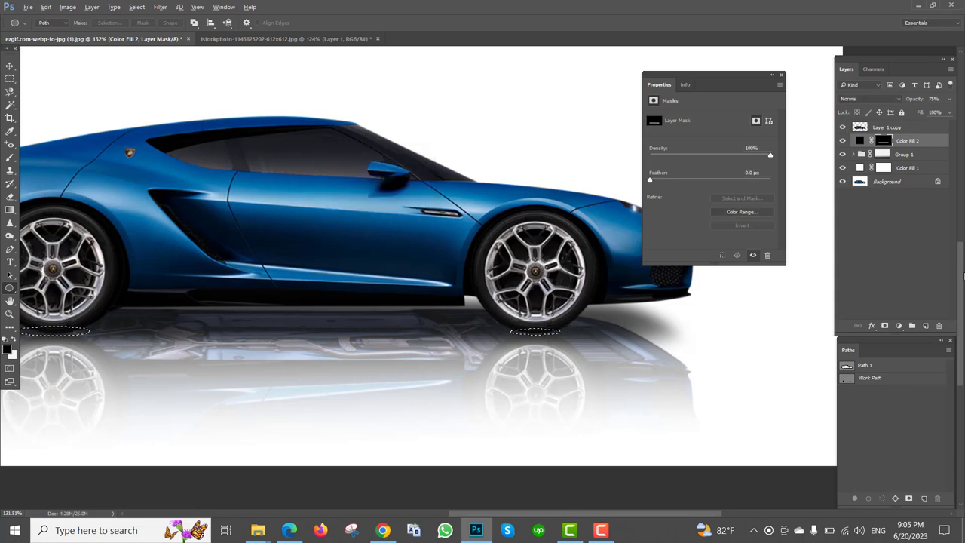
- Add a black (#000000) Solid Color fill layer from the feathered tire selection and check the contact shadows under both wheels
click(898, 325)
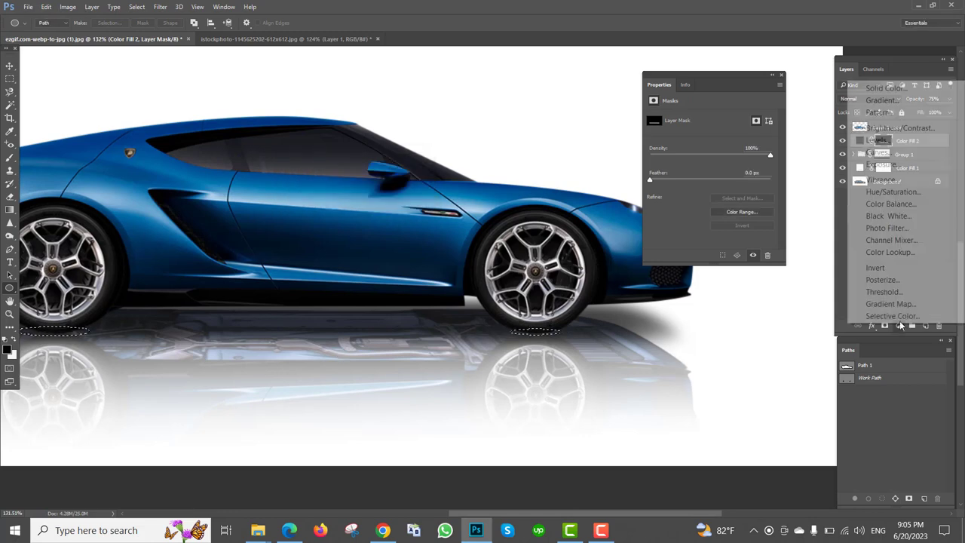
click(883, 88)
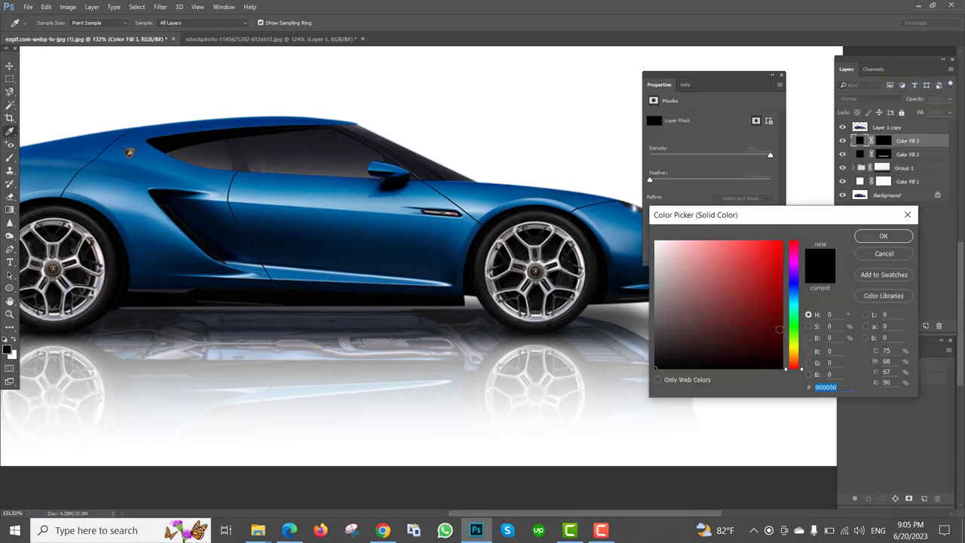
click(904, 238)
scroll(485, 348, up, 2)
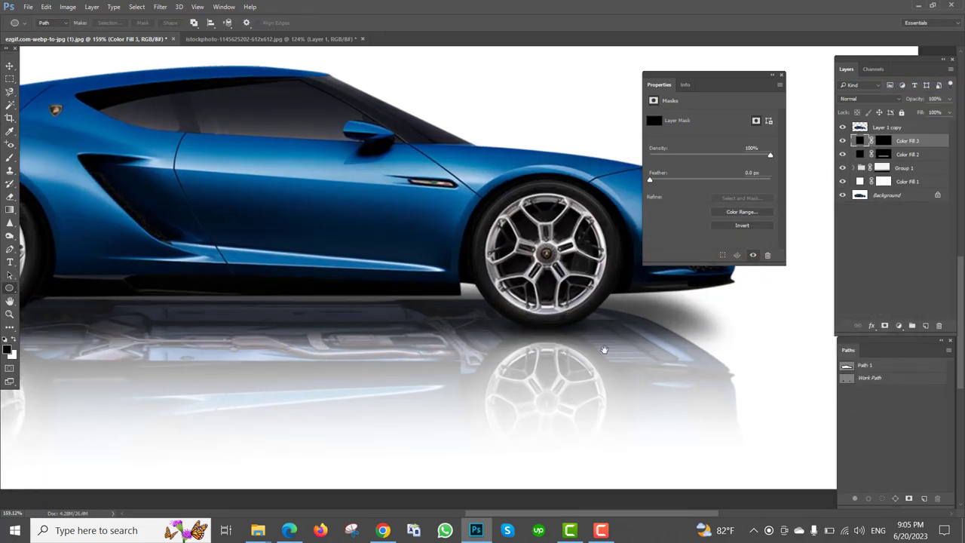
drag(326, 358, 618, 348)
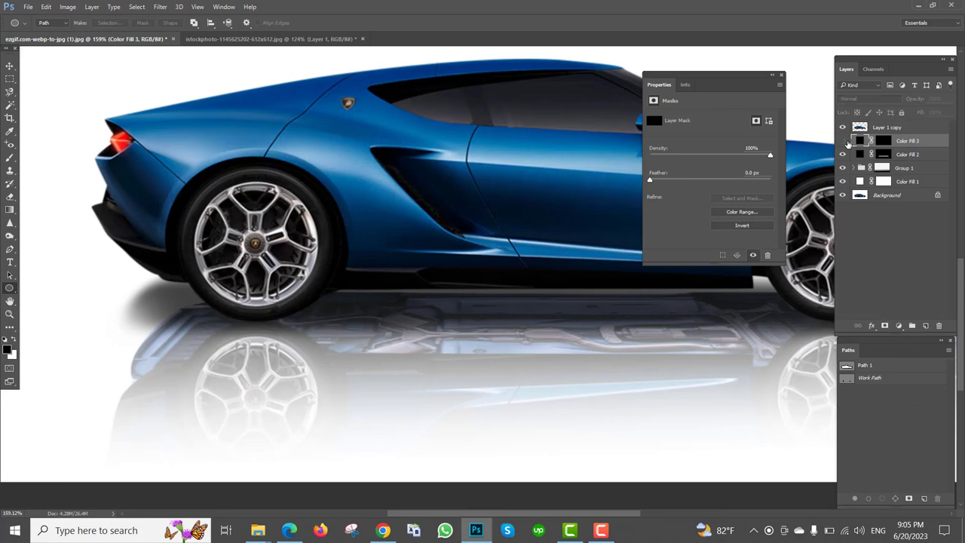
scroll(629, 317, down, 1)
drag(628, 317, 462, 344)
scroll(562, 374, up, 1)
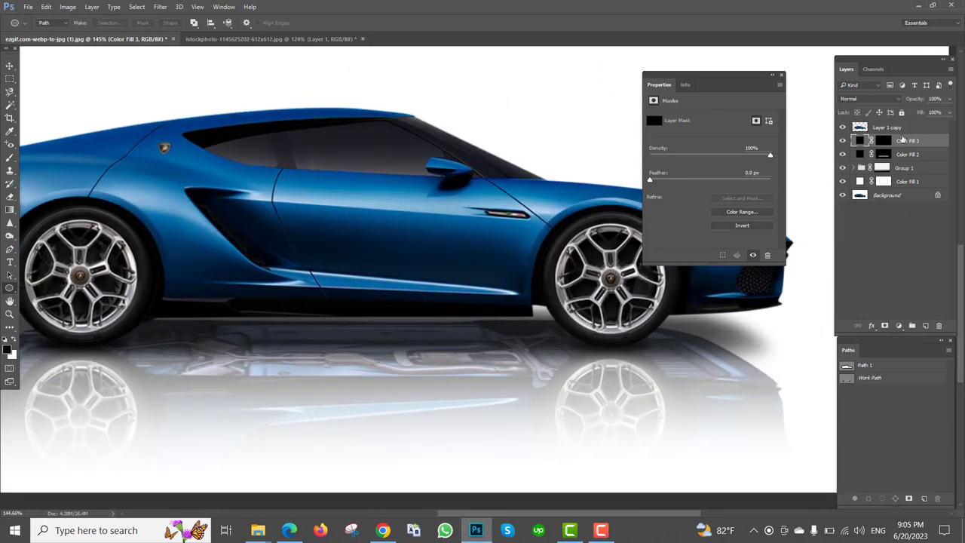
- Duplicate Color Fill 3, move the copy up and narrow it to about 78% width so its shadows sit between the wheels
key(ctrl+j)
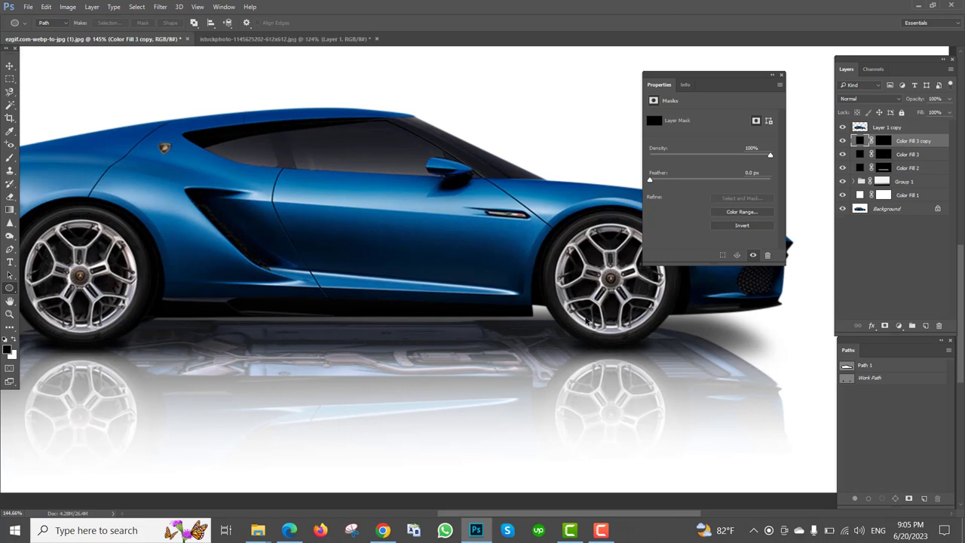
key(ctrl+t)
drag(509, 346, 509, 310)
drag(659, 308, 557, 326)
scroll(454, 325, left, 3)
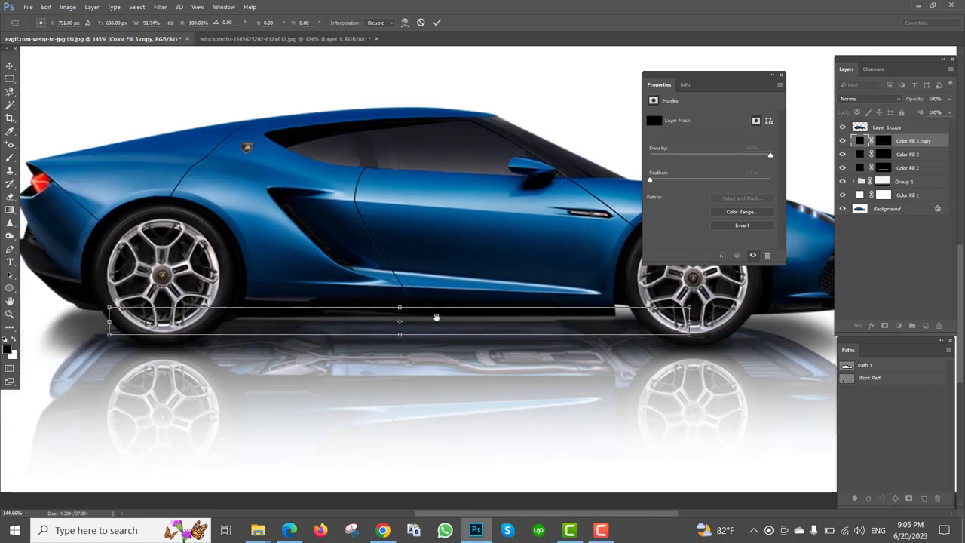
drag(158, 320, 243, 317)
key(Return)
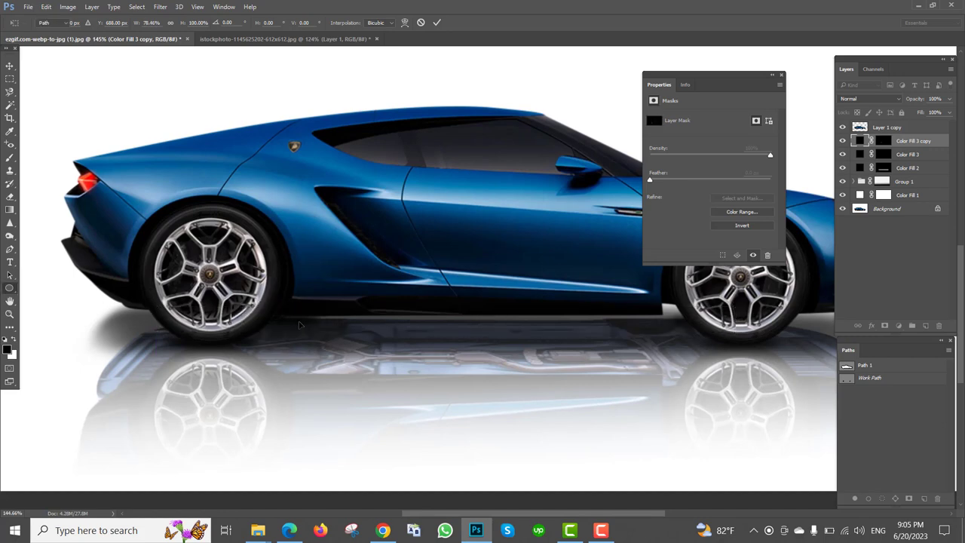
scroll(299, 324, down, 3)
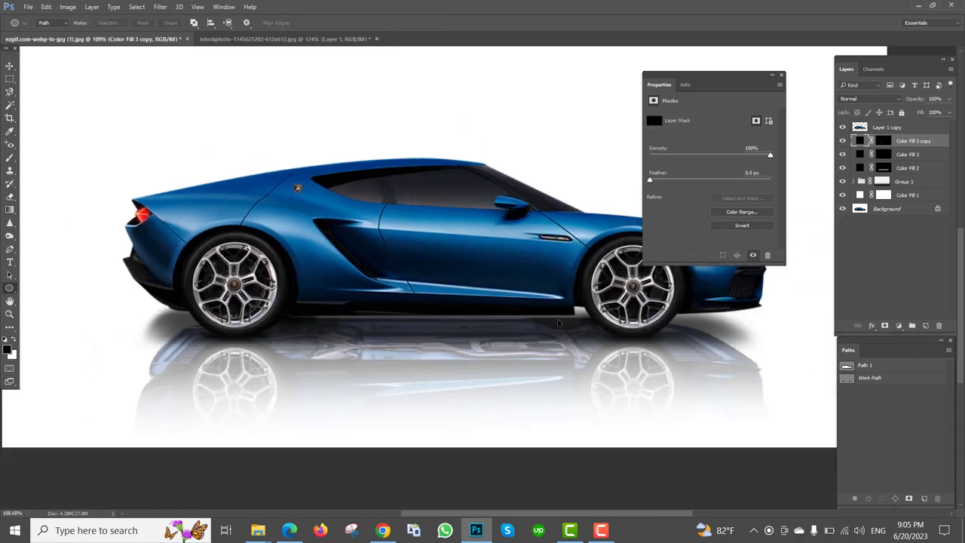
- Shift the Color Fill 3 copy shadows slightly toward the rear of the car with Free Transform
key(ctrl+t)
scroll(608, 323, up, 3)
drag(636, 322, 622, 323)
key(Return)
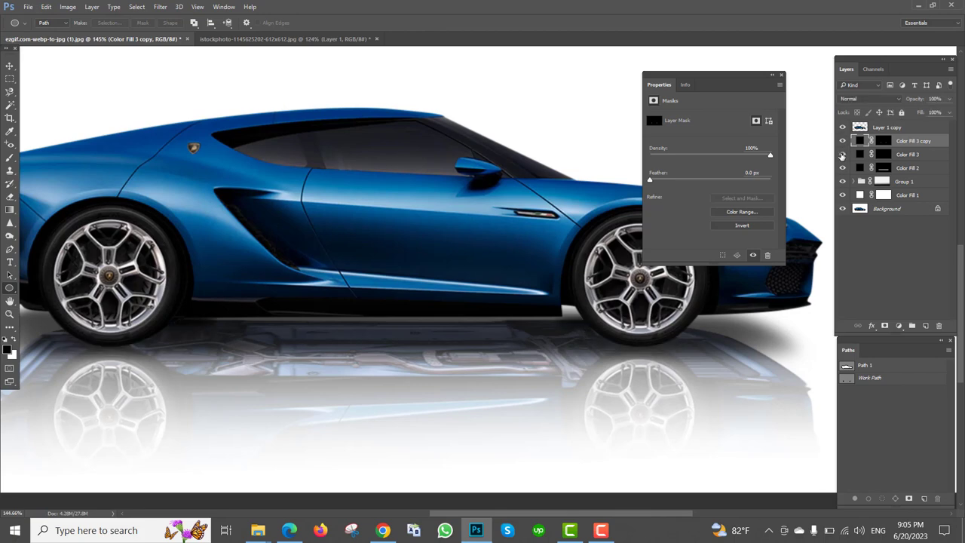
- Compare the whole composite with the original Background layer shown alone
key(ctrl+0)
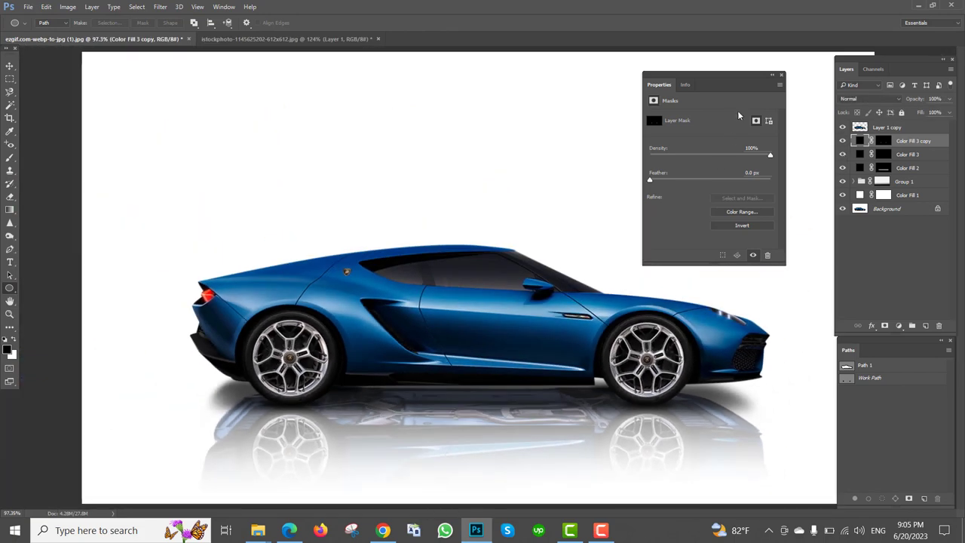
click(843, 209)
click(843, 209)
click(843, 209)
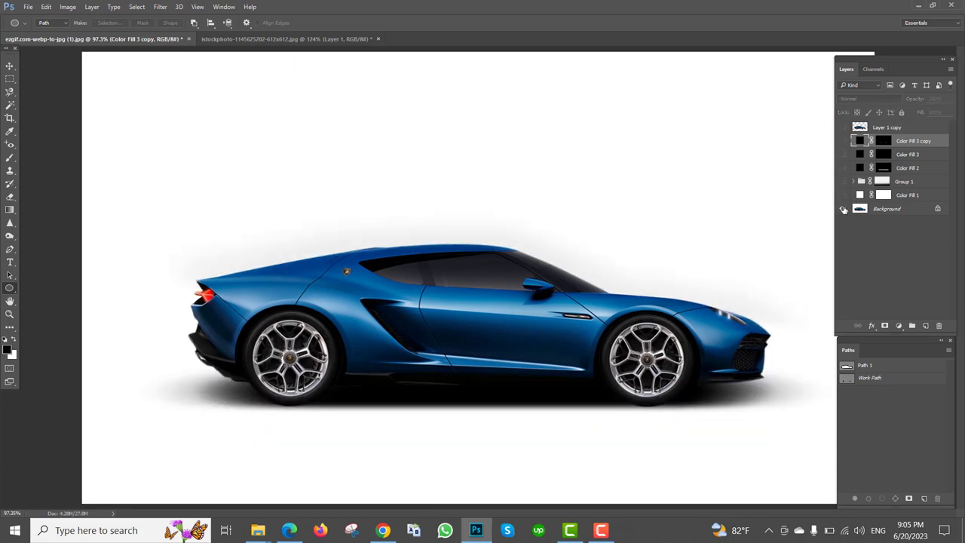
click(843, 209)
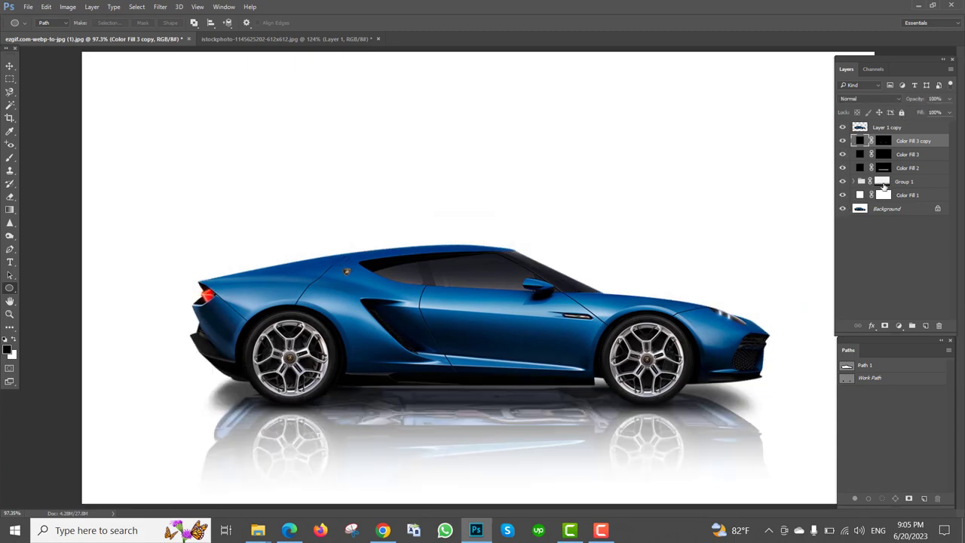
- Paint black on Group 1's mask with a large soft brush at 51% opacity to fade the reflection's lower edge
click(883, 183)
key(b)
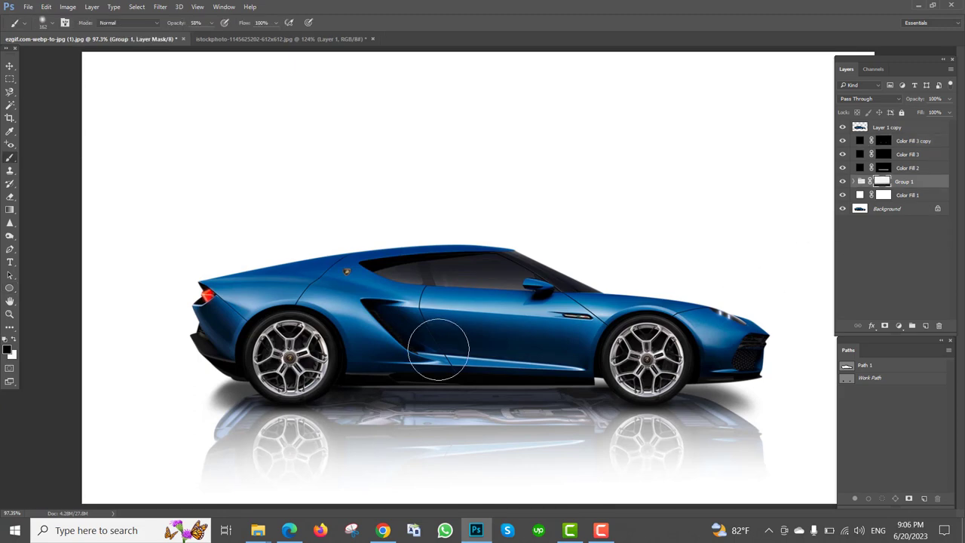
scroll(439, 349, down, 2)
drag(240, 444, 305, 457)
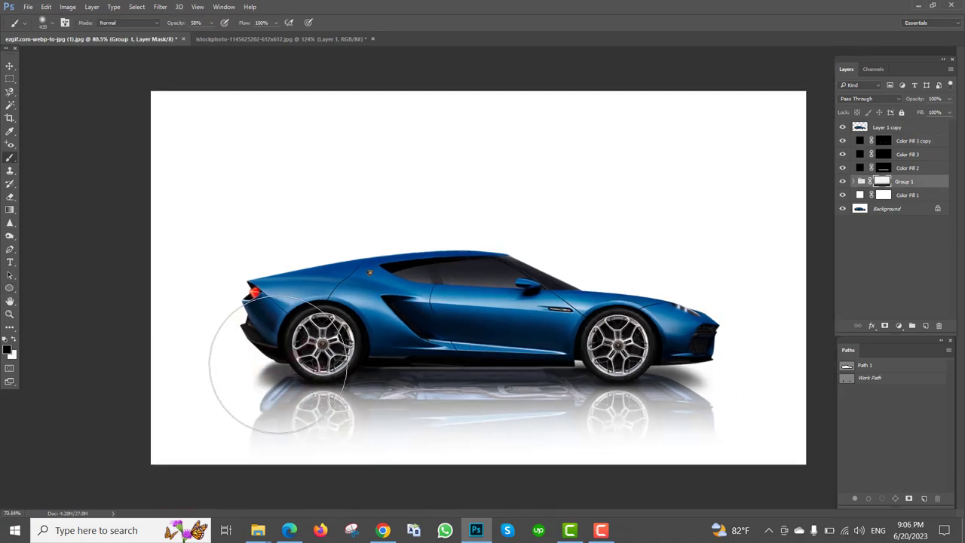
scroll(278, 373, down, 1)
drag(175, 27, 169, 26)
mouse_move(252, 500)
mouse_down()
mouse_move(244, 452)
mouse_move(278, 460)
mouse_move(236, 434)
mouse_up()
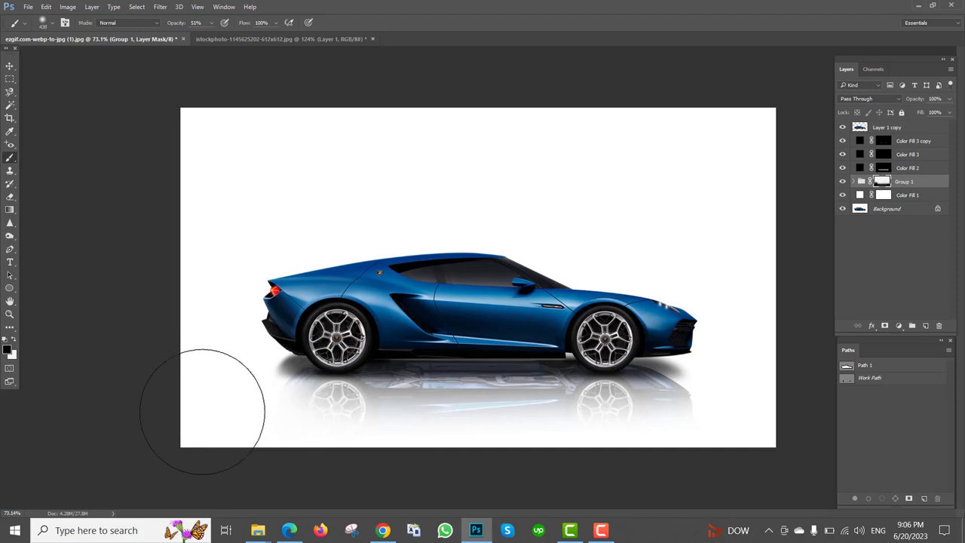
alt+right_click(399, 377)
mouse_move(312, 458)
mouse_down()
mouse_move(334, 448)
mouse_move(758, 447)
mouse_up()
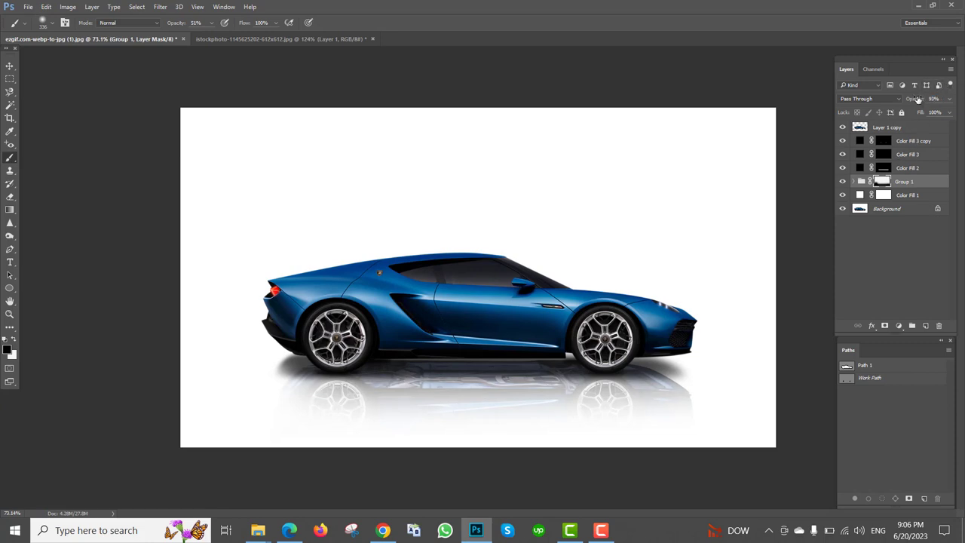
- Reduce Group 1's opacity to 66% to soften the reflection
drag(917, 99, 910, 101)
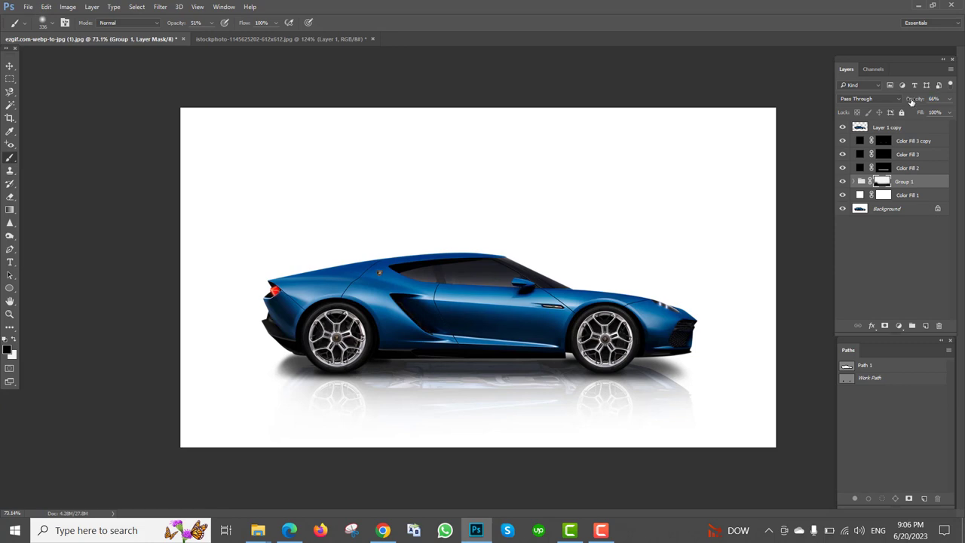
scroll(623, 404, up, 5)
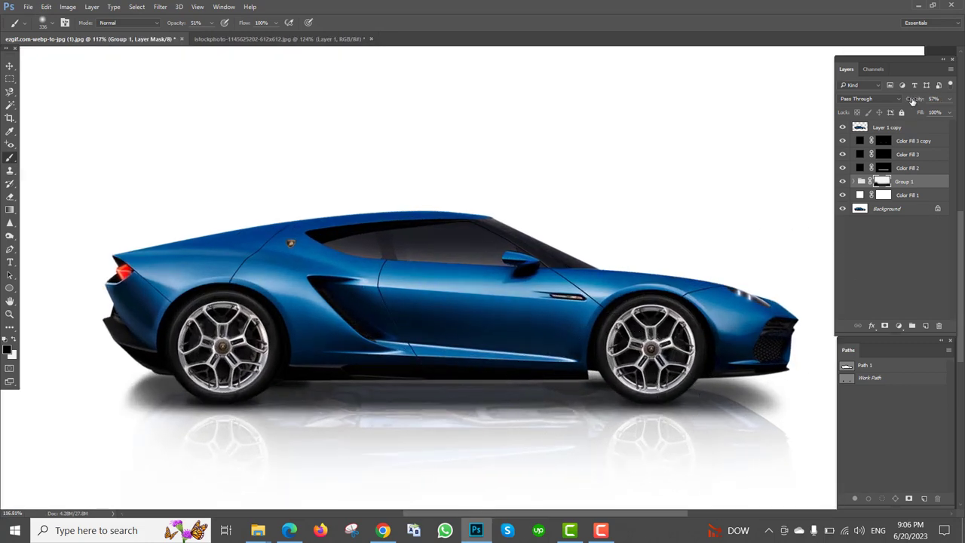
scroll(625, 237, down, 4)
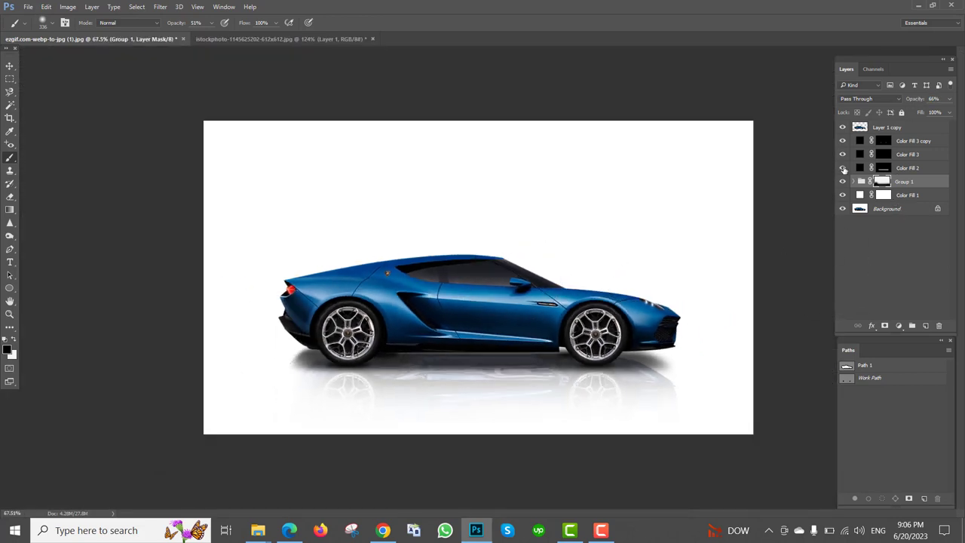
- Set Color Fill 2's opacity to 67% and compare the result with the original photo
click(843, 167)
click(843, 167)
click(859, 168)
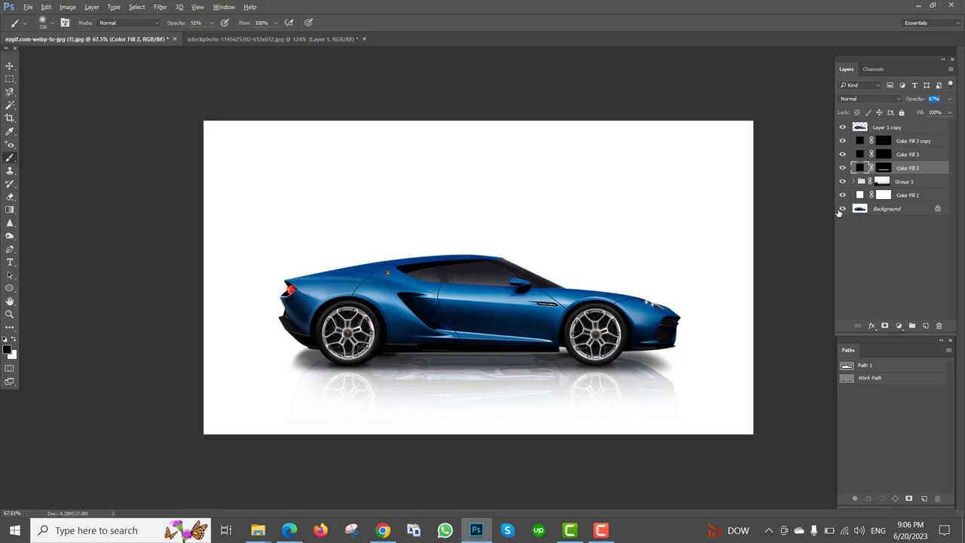
alt+click(840, 209)
alt+click(840, 210)
- Target Color Fill 3's mask and check its contact shadow under the front tire with the layer hidden and shown
click(10, 248)
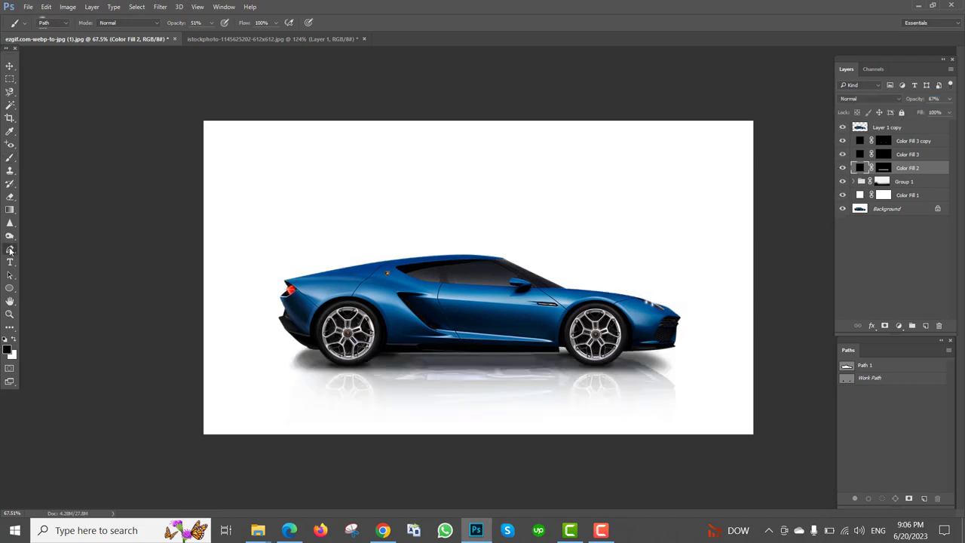
scroll(672, 366, up, 3)
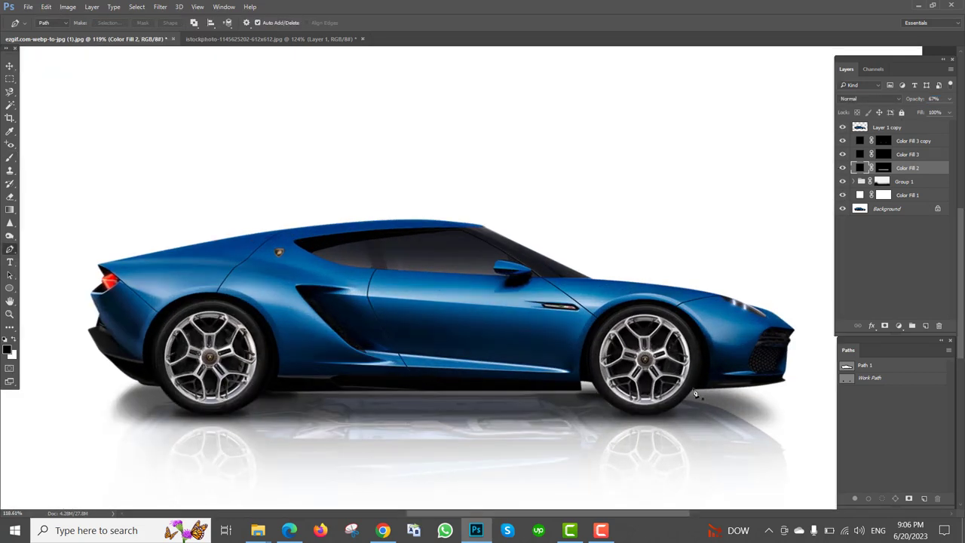
scroll(695, 392, up, 2)
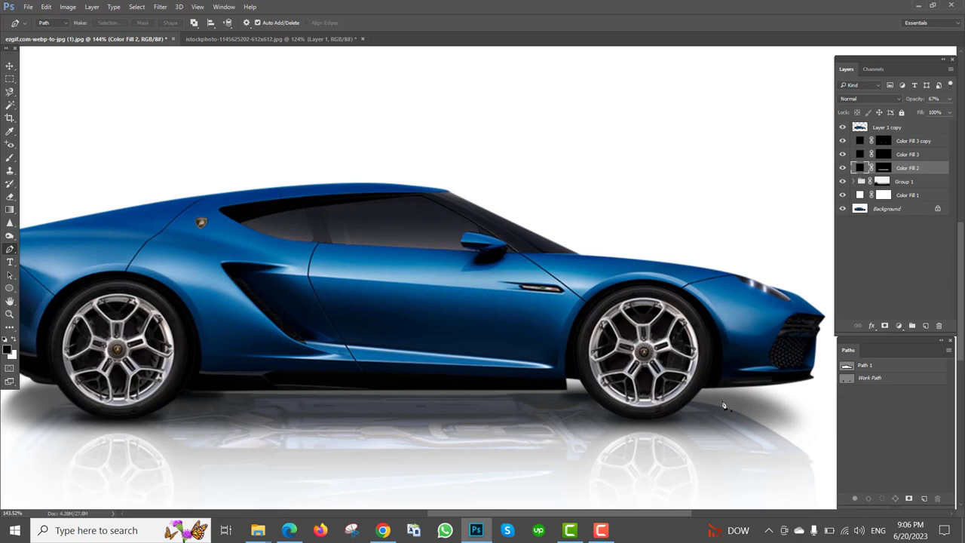
scroll(663, 452, up, 5)
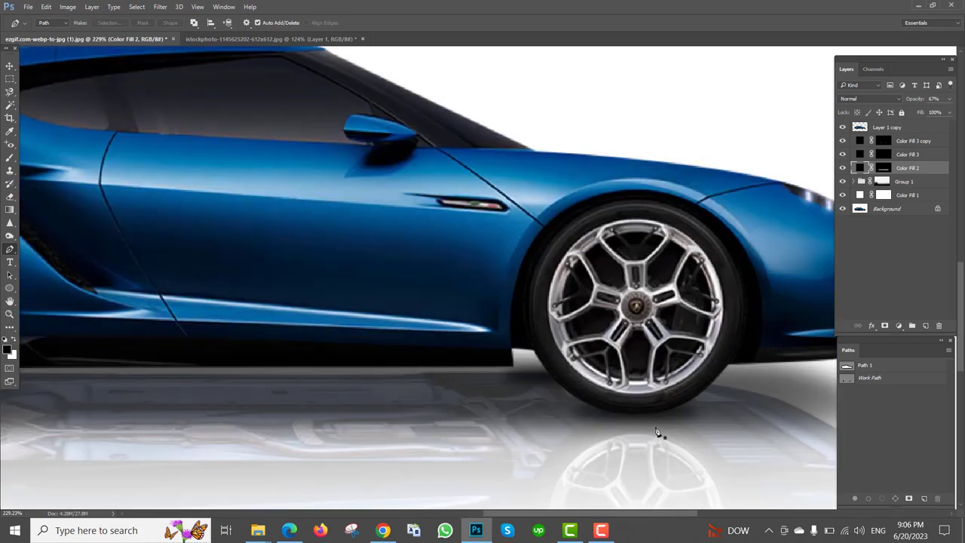
scroll(618, 411, up, 2)
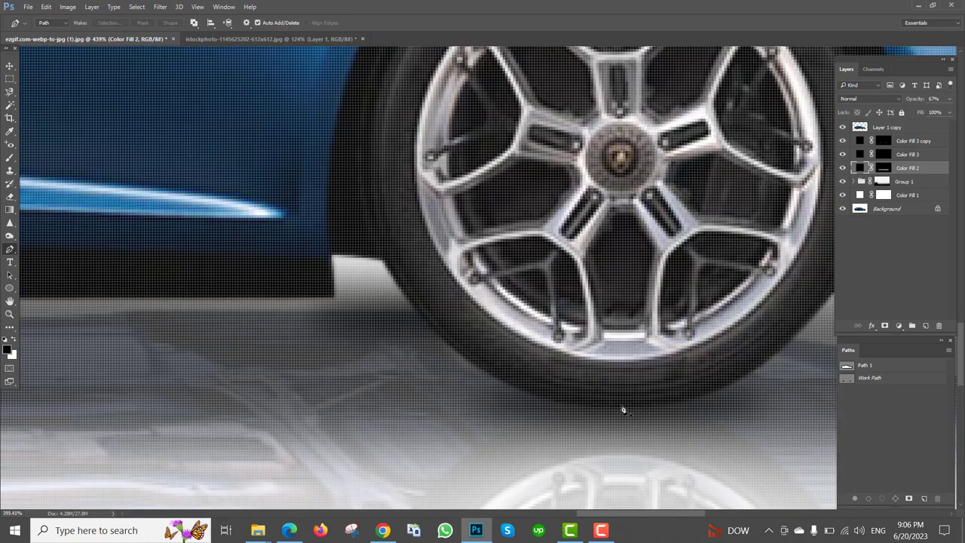
scroll(623, 409, down, 1)
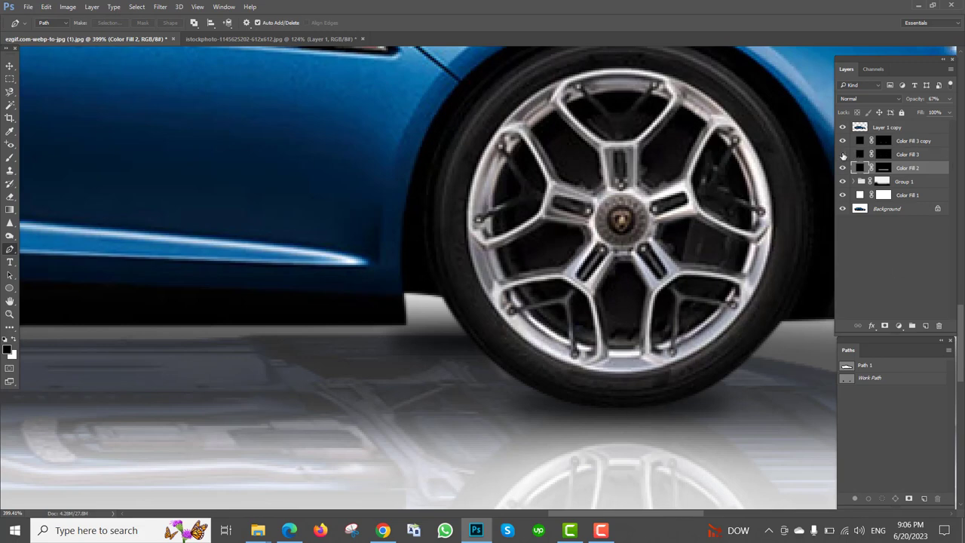
click(885, 155)
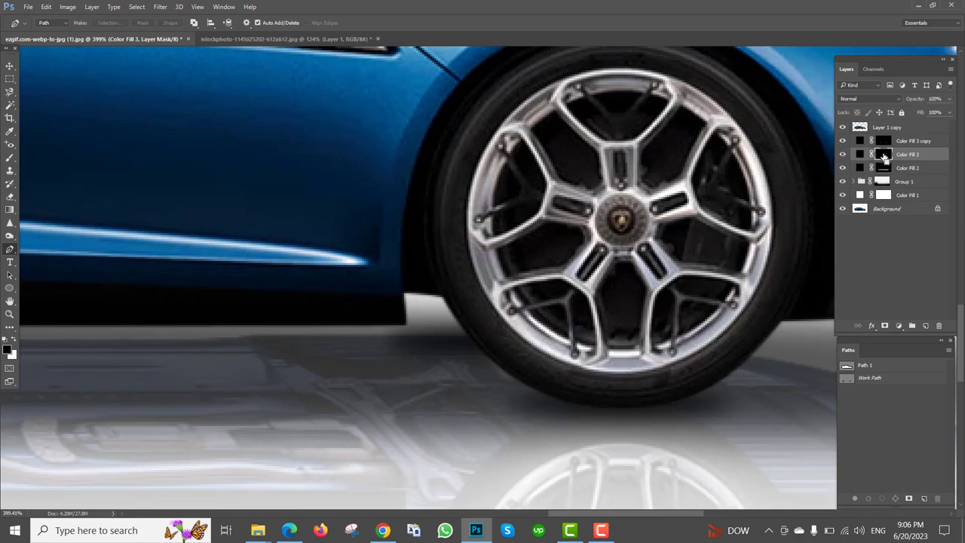
key(ctrl+shift+d)
key(alt+BackSpace)
key(ctrl+d)
key(b)
click(843, 156)
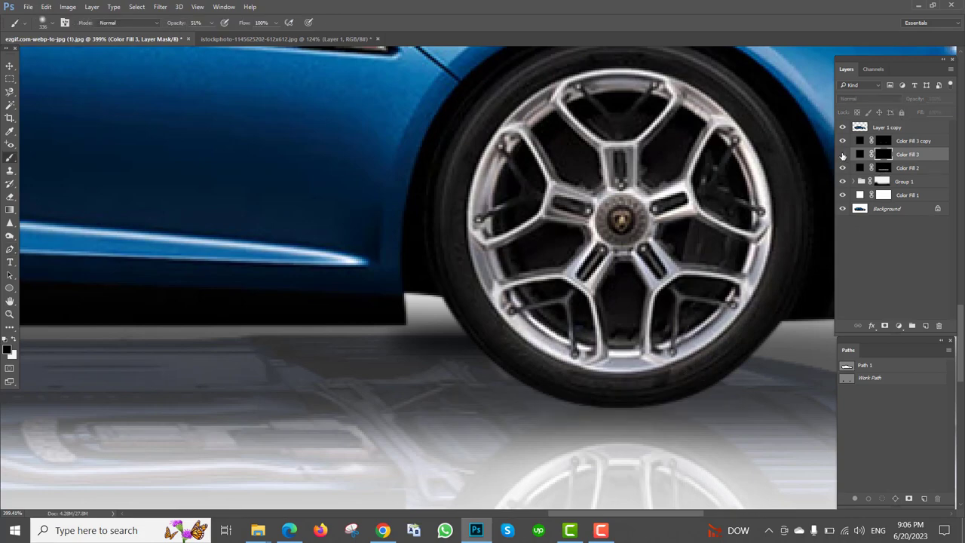
click(843, 155)
- Paint white on Color Fill 3's mask along the bottom of the front tire with a 13 px brush at 51% opacity
drag(703, 376, 330, 407)
scroll(626, 364, up, 2)
drag(661, 396, 676, 404)
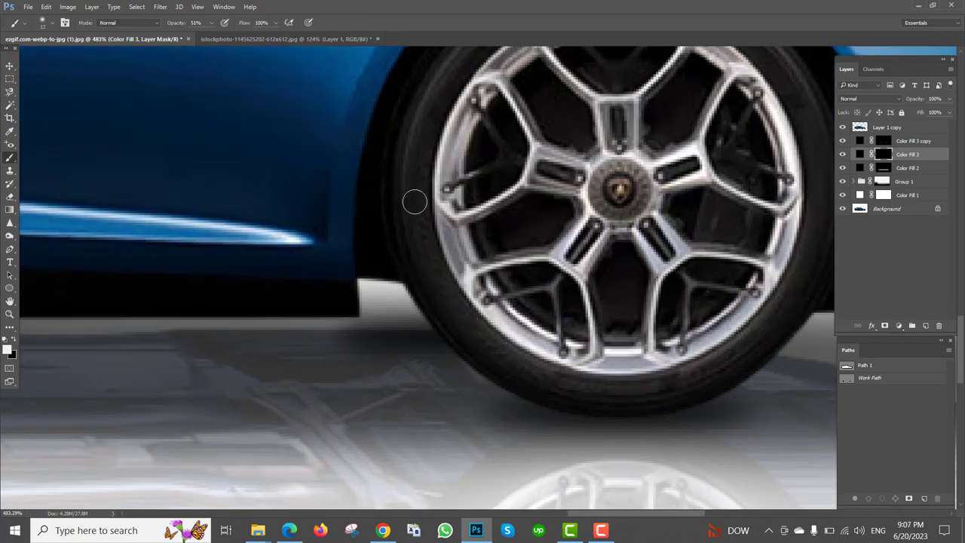
scroll(658, 373, up, 1)
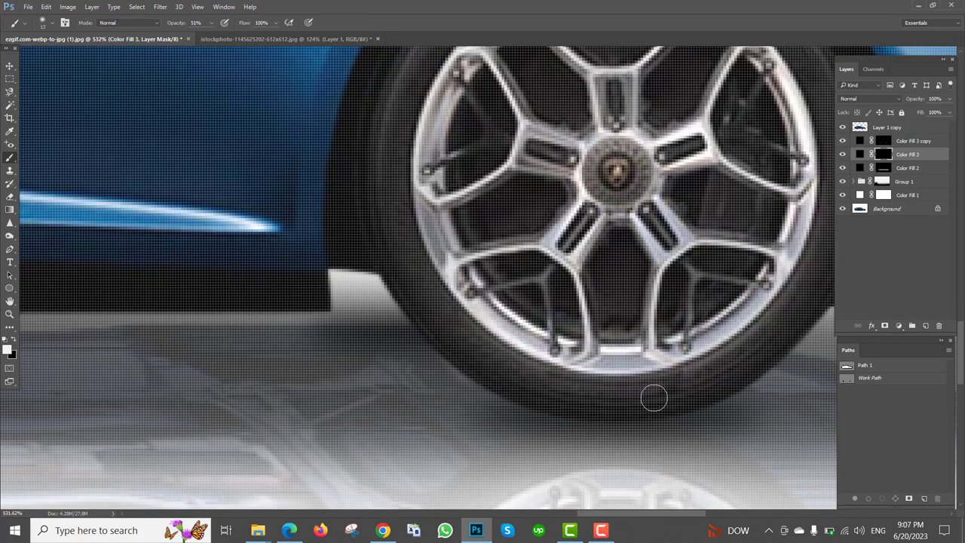
scroll(656, 401, down, 1)
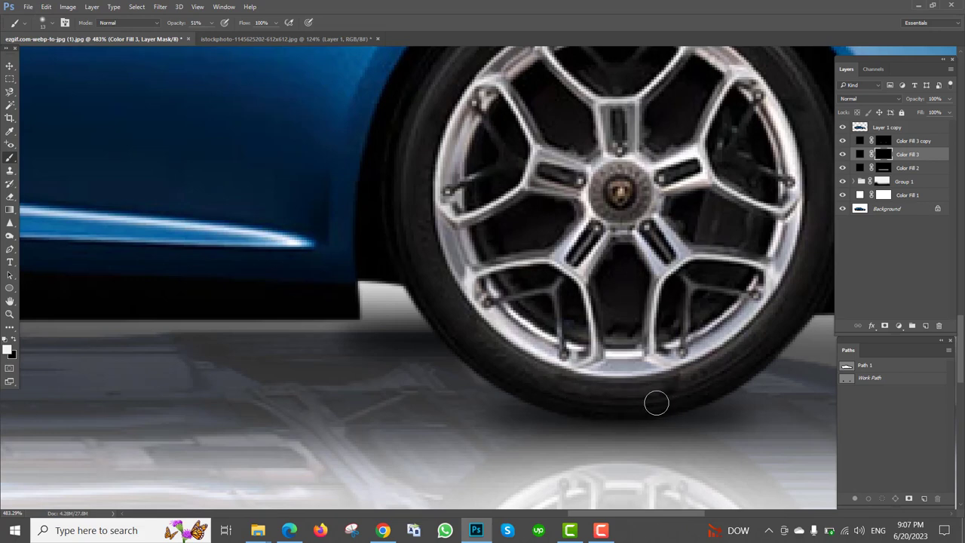
scroll(643, 407, down, 3)
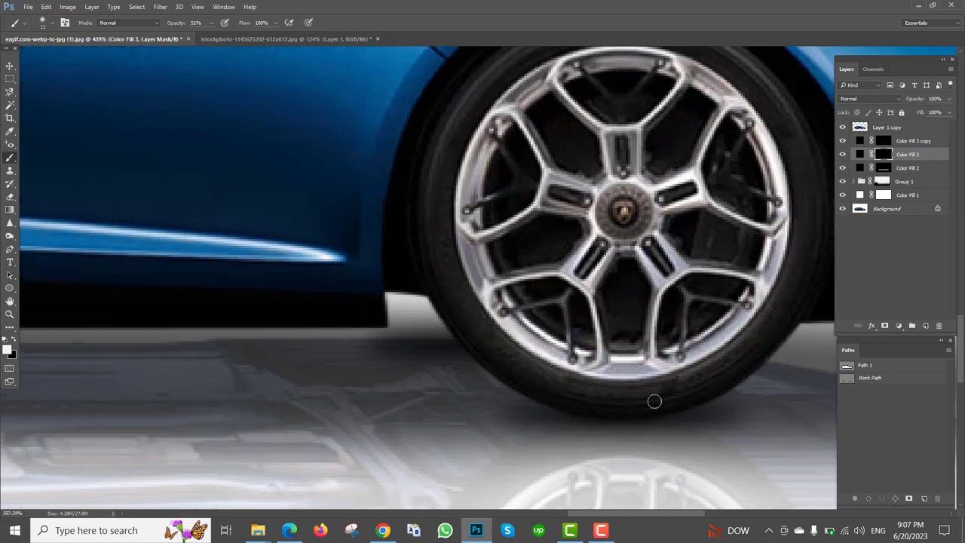
- Paint white on Color Fill 3's mask beneath the rear tire, enlarging the brush to 17 px, and check the whole car
drag(655, 401, 847, 395)
drag(359, 400, 587, 410)
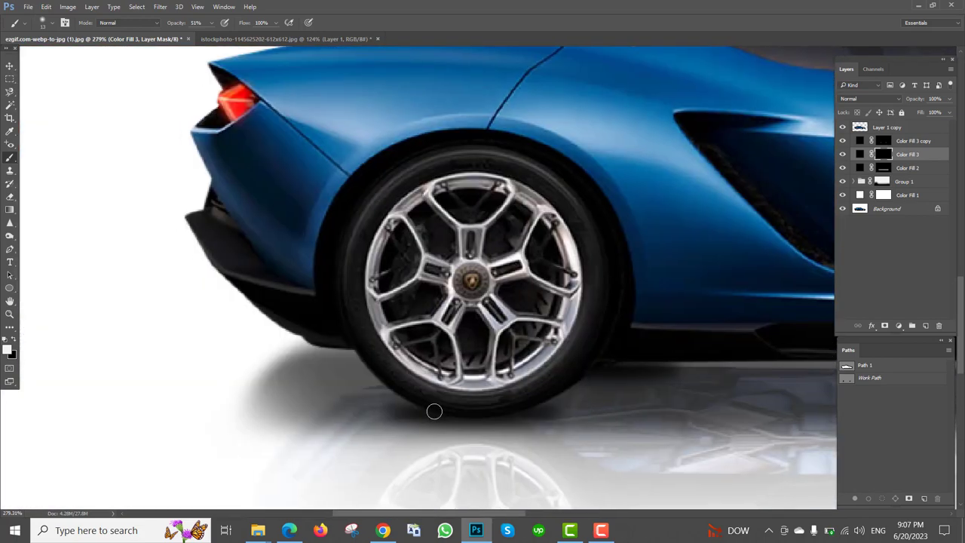
drag(436, 410, 517, 408)
alt+right_click(519, 406)
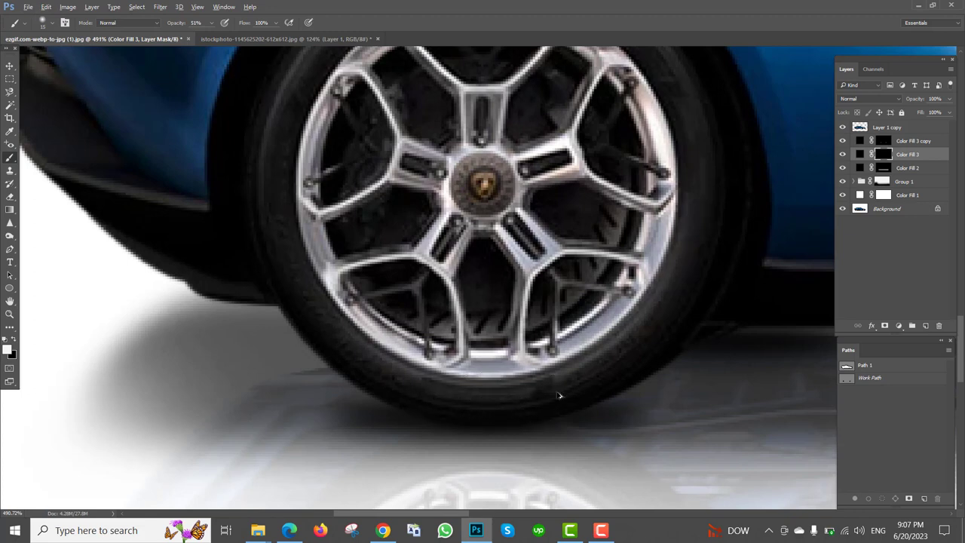
alt+right_click(526, 393)
scroll(577, 384, down, 5)
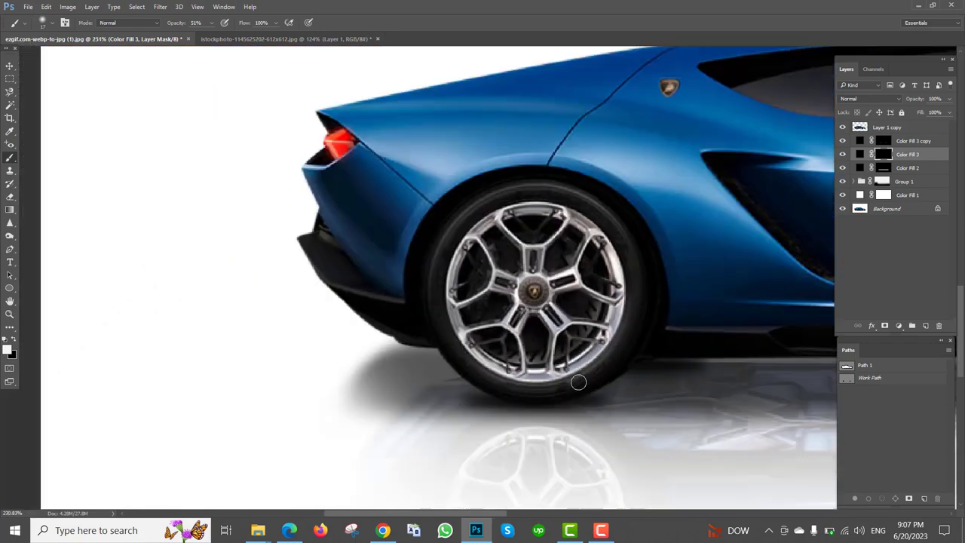
drag(733, 381, 448, 425)
scroll(478, 422, down, 2)
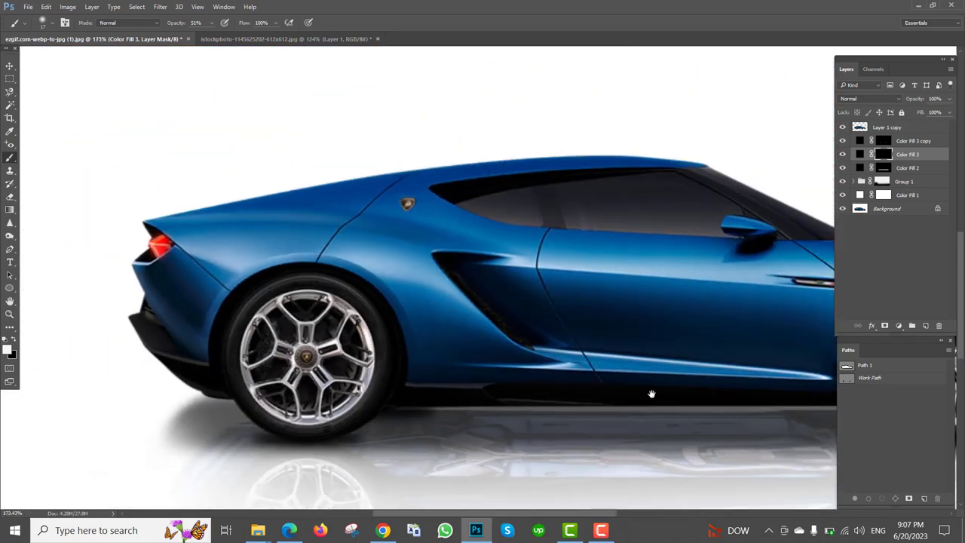
drag(651, 394, 468, 423)
scroll(468, 421, down, 2)
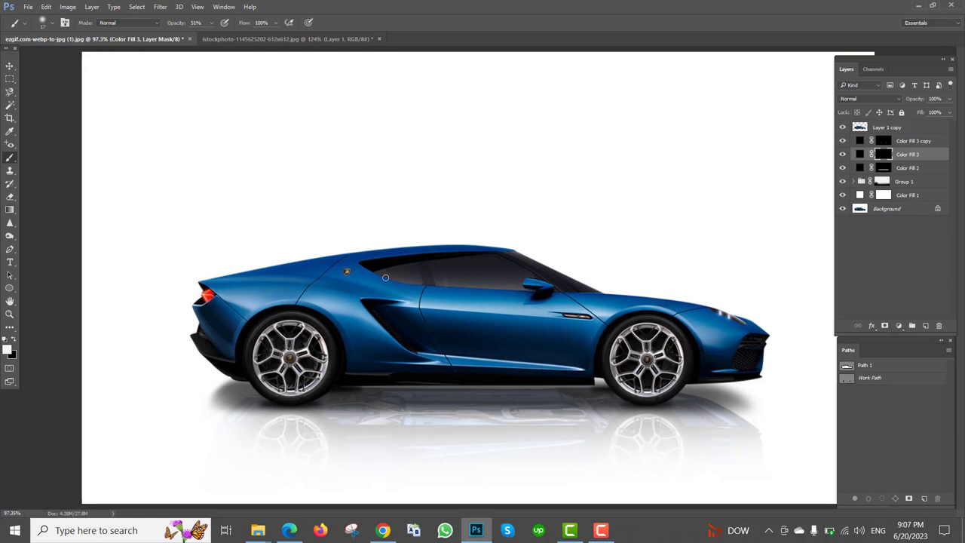
- Select the car's outline from Layer 1 copy and add a Curves adjustment masked to it, raising the RGB midtones to brighten the body
click(863, 129)
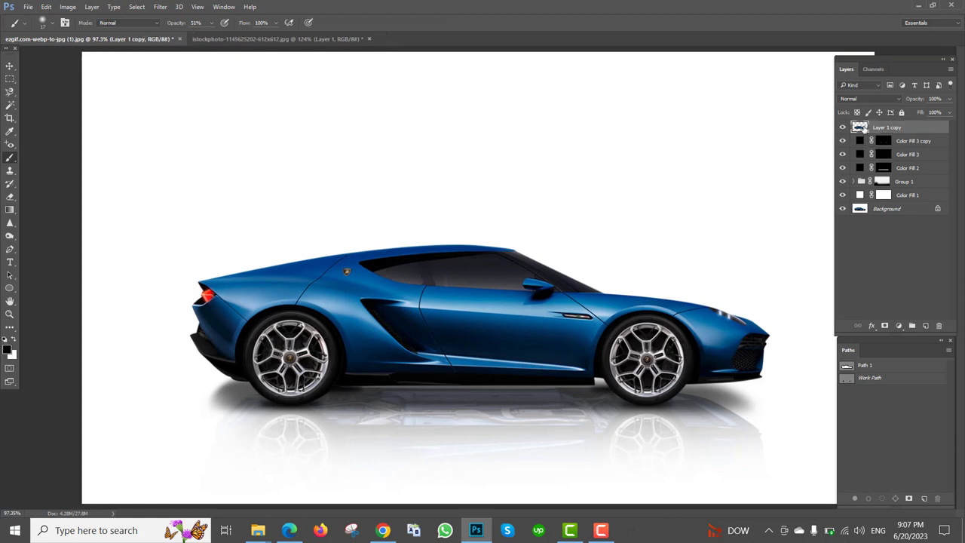
ctrl+click(863, 129)
click(898, 326)
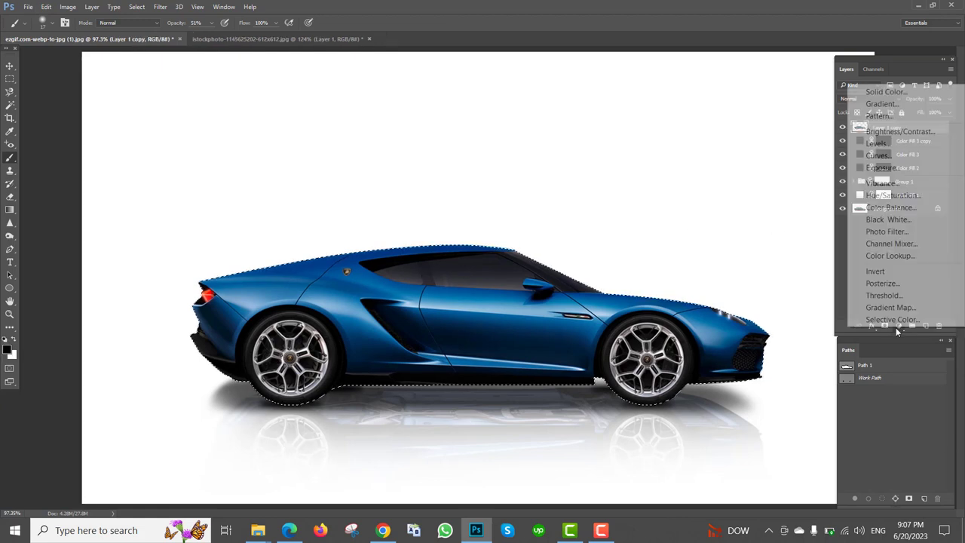
click(879, 155)
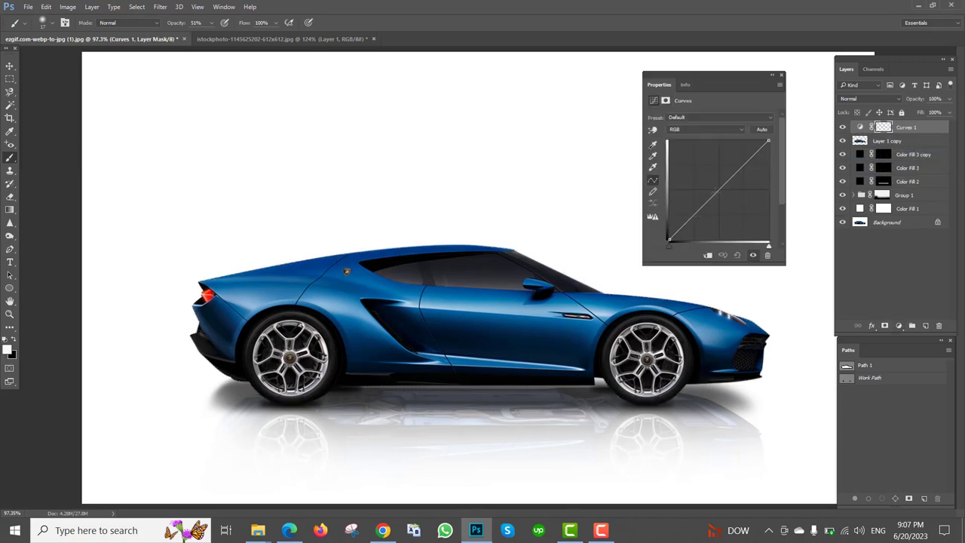
drag(719, 190, 711, 184)
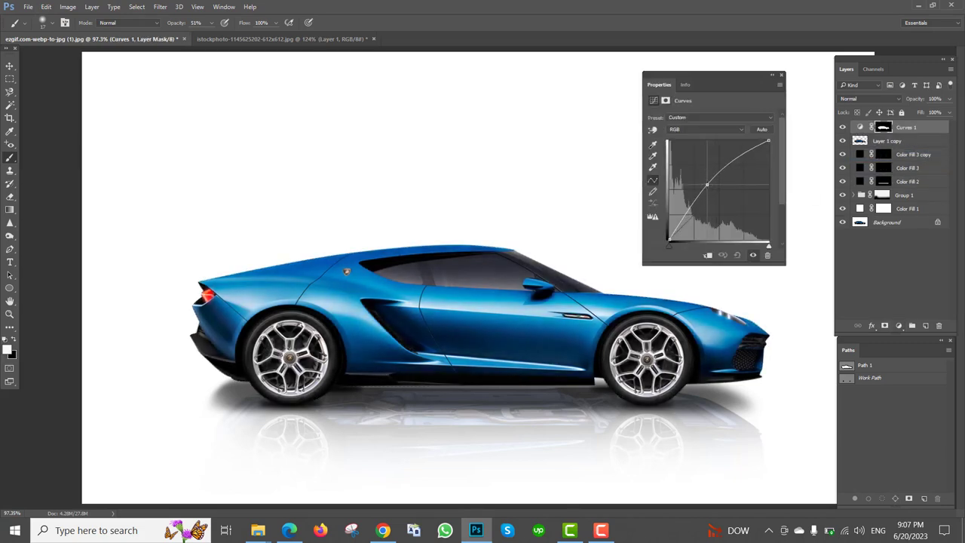
drag(708, 184, 701, 183)
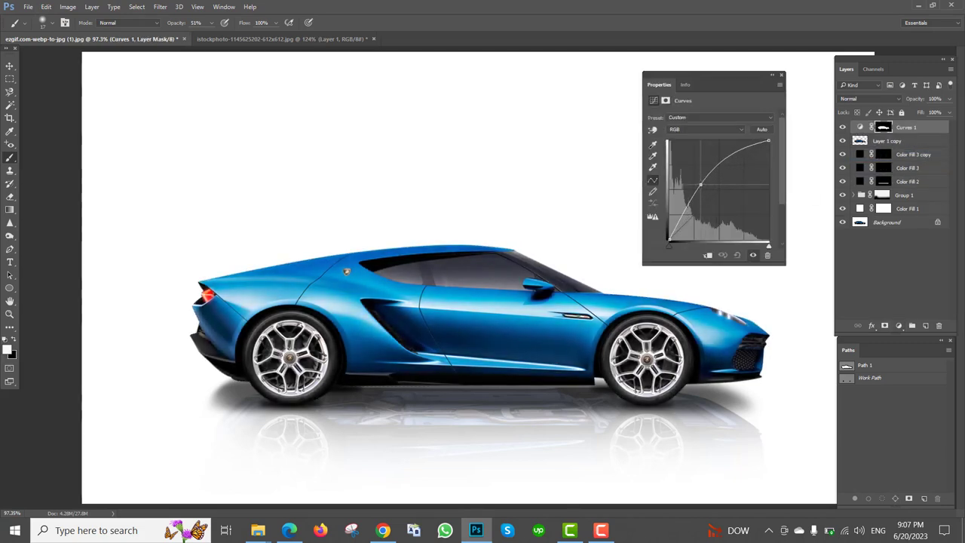
click(782, 75)
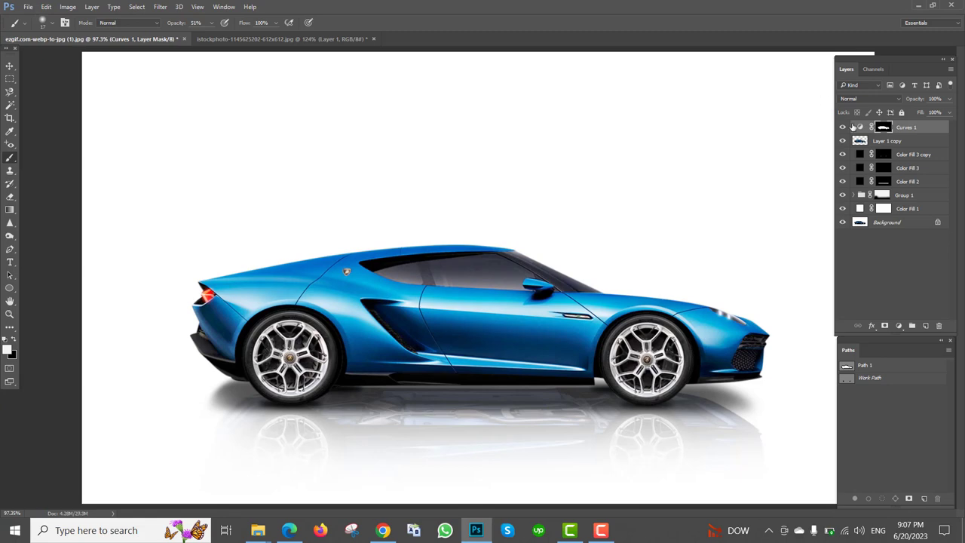
- Compare the car body with the Curves 1 brightening hidden and shown
click(843, 127)
click(843, 127)
key(p)
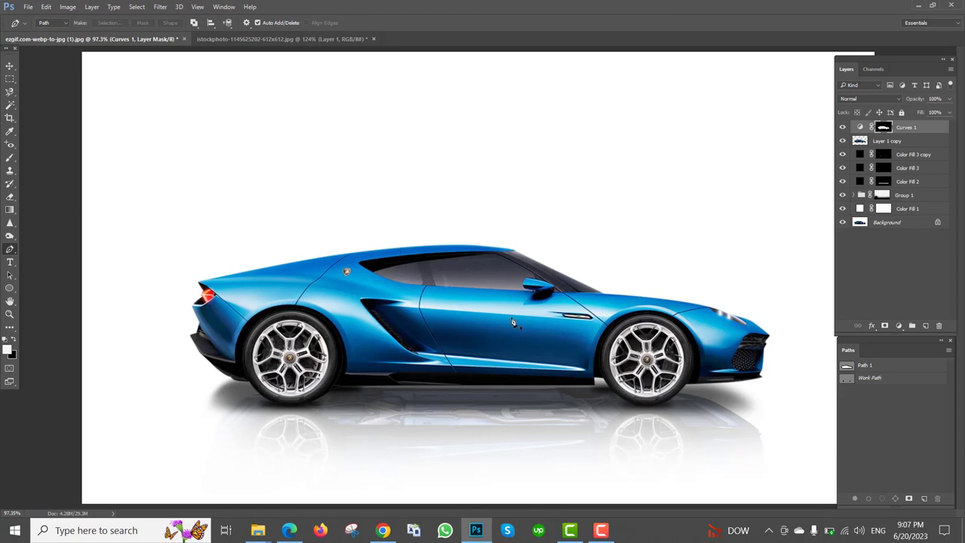
- Paint black on the Curves 1 mask from the car's tail to its nose with a 133 px brush at 41% opacity, comparing before and after
key(b)
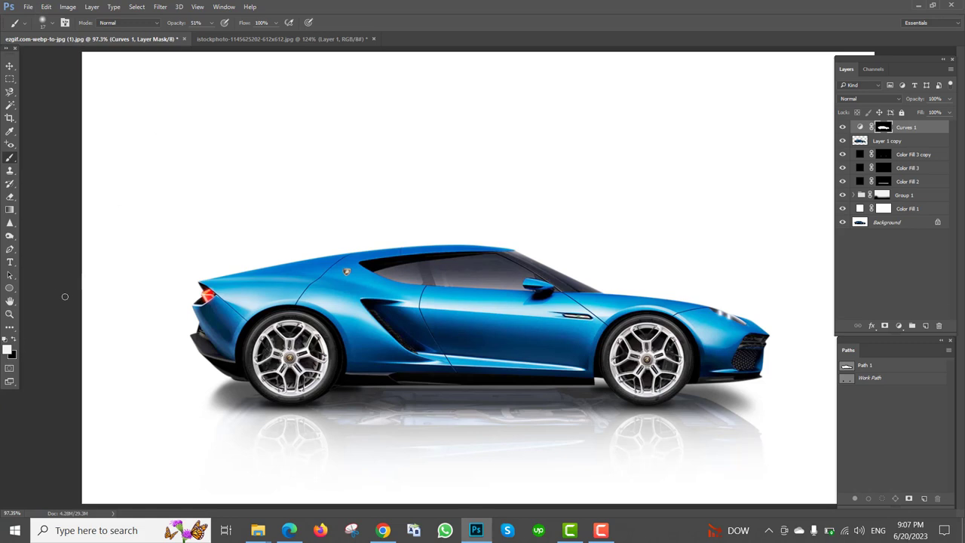
click(14, 341)
drag(177, 24, 170, 24)
drag(191, 303, 829, 325)
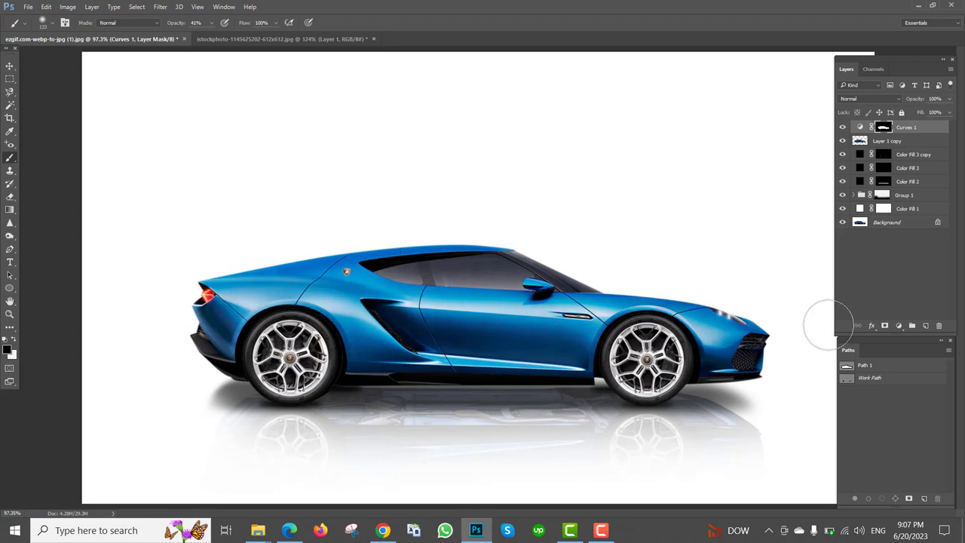
key(ctrl+z)
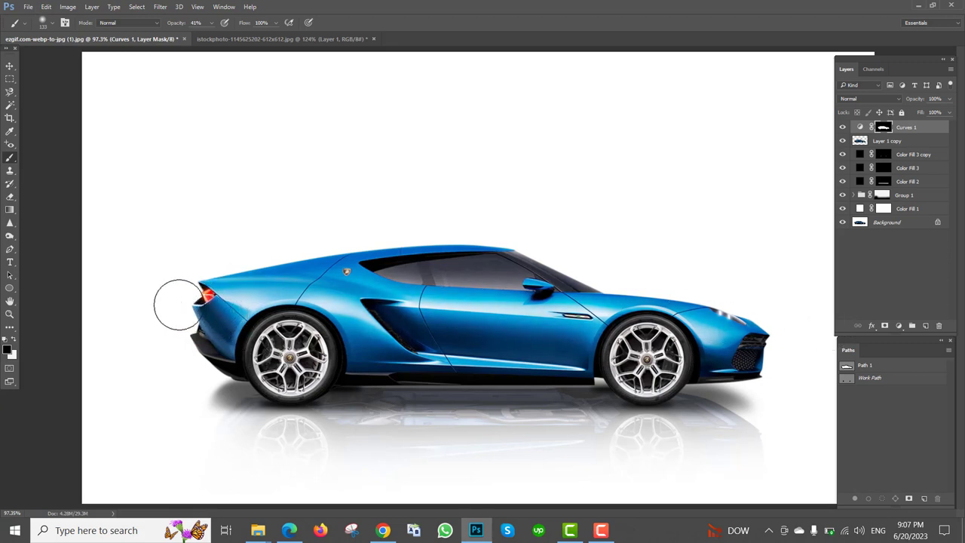
key(ctrl+z)
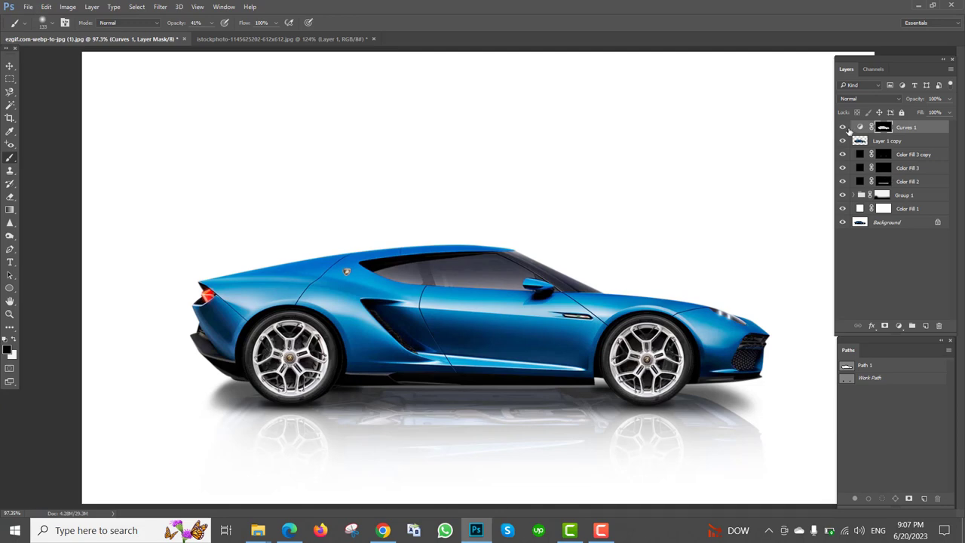
- Hide and show the Curves 1 layer repeatedly to check the brightening effect on the whole car
click(843, 128)
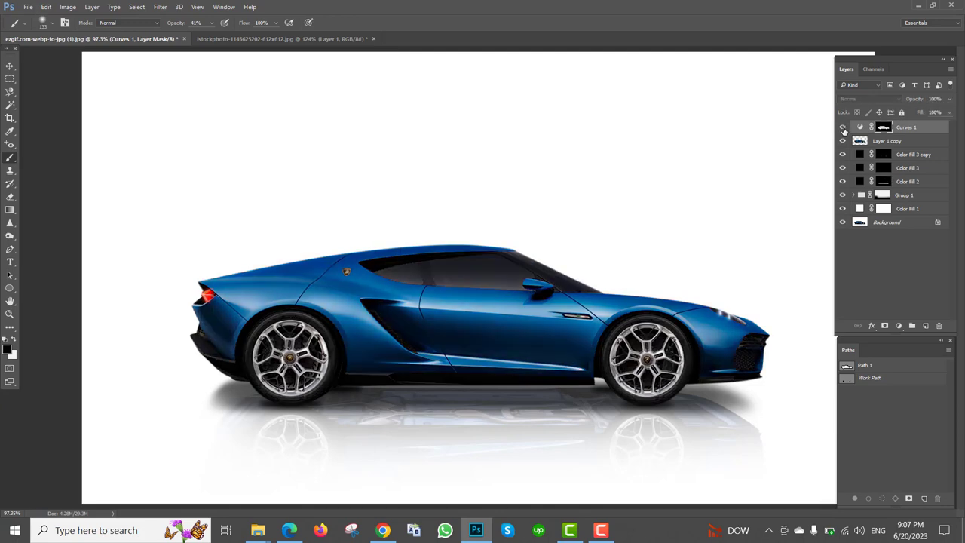
click(843, 129)
click(843, 128)
click(843, 128)
click(843, 128)
click(843, 128)
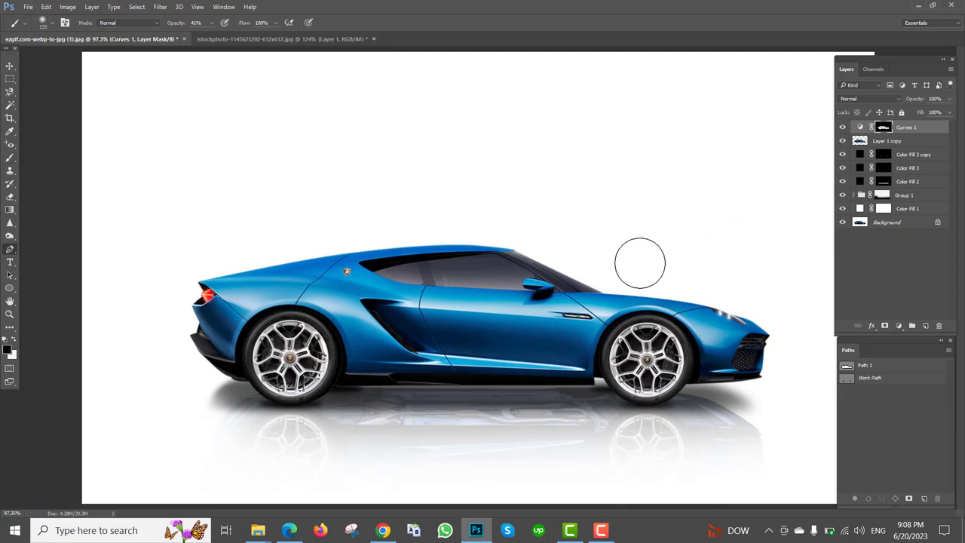
- Fit the image in view and compare the original Background layer alone with the finished composite of all layers
key(p)
key(ctrl+0)
alt+click(843, 223)
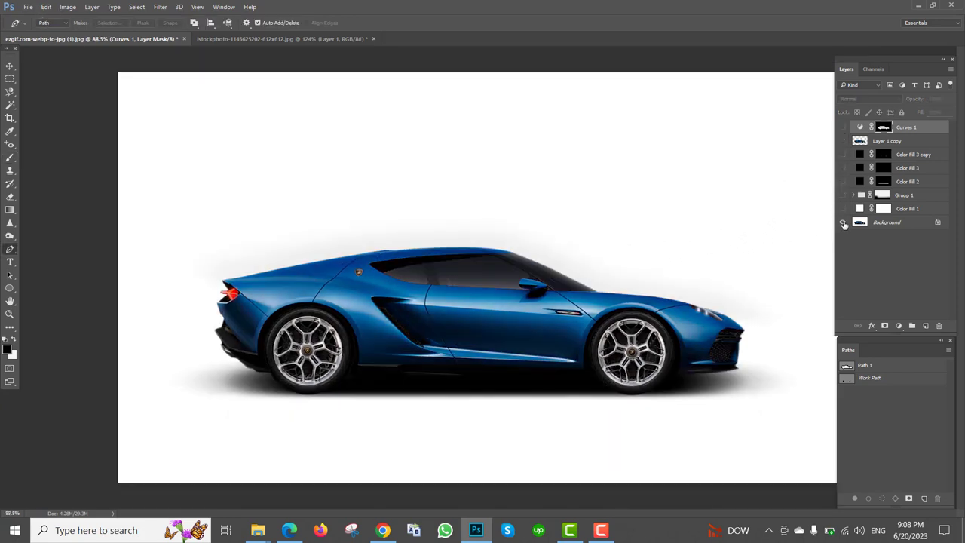
alt+click(843, 222)
alt+click(843, 222)
alt+click(843, 223)
alt+click(843, 223)
alt+click(843, 223)
alt+click(844, 222)
alt+click(843, 222)
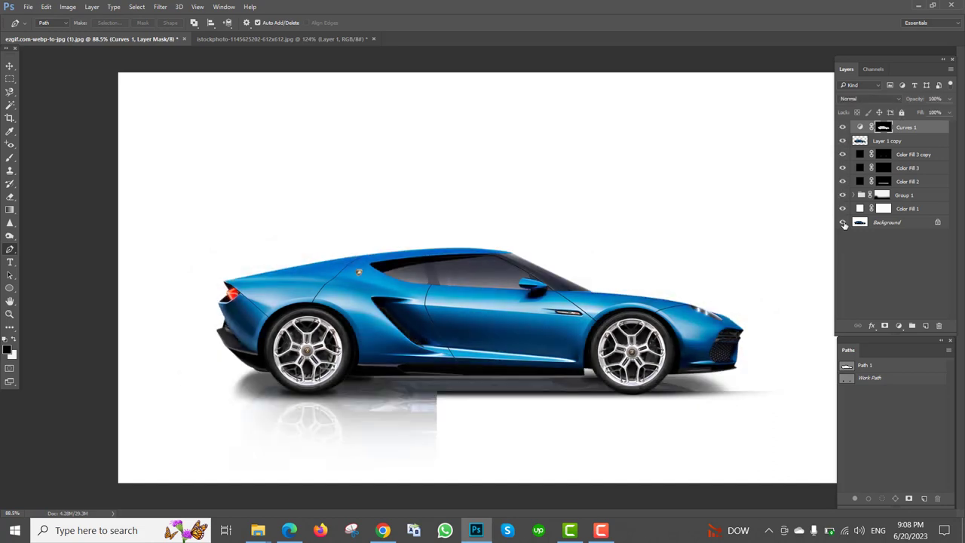
click(601, 530)
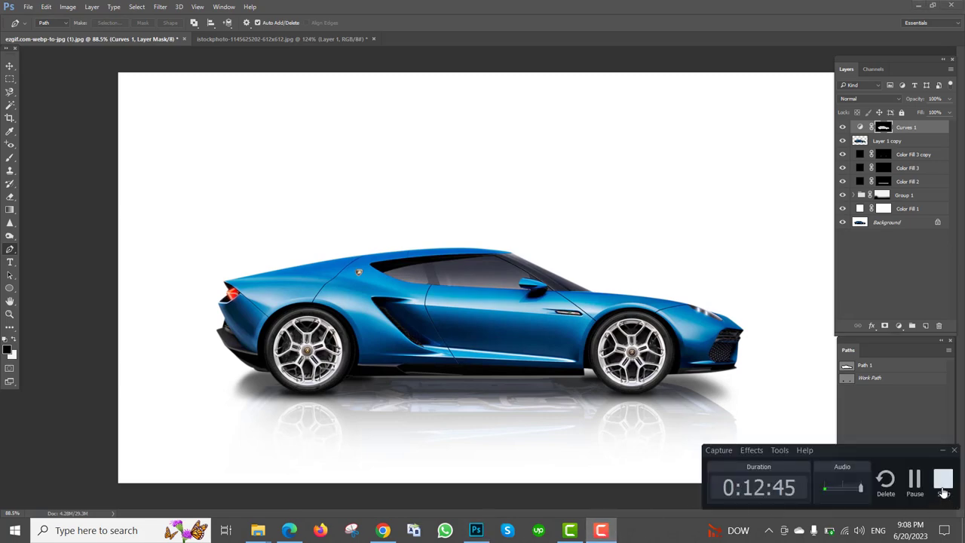